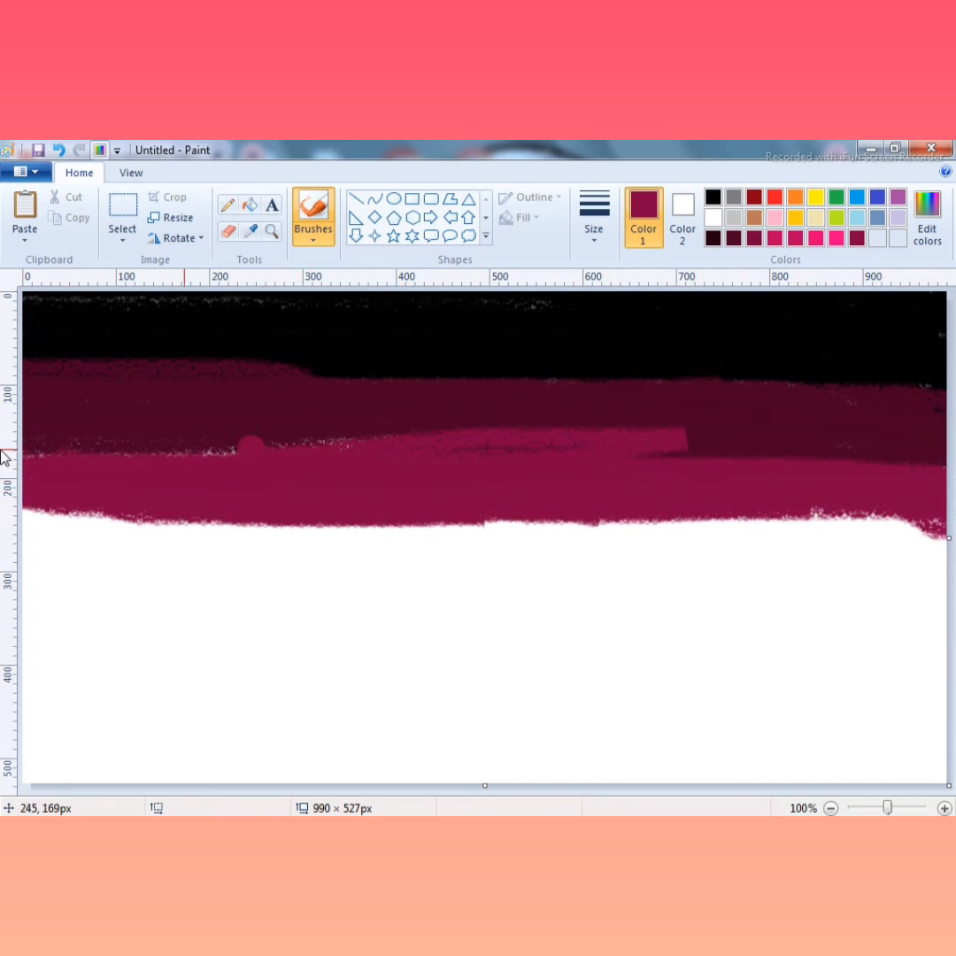
Step: Even out the edge between the dark maroon and crimson bands by brushing over it with both colours
left_click_drag(485, 423, 694, 422)
left_click(734, 238)
mouse_move(452, 430)
left_mouse_down()
mouse_move(329, 427)
mouse_move(581, 451)
mouse_move(293, 440)
mouse_move(363, 429)
left_mouse_up()
left_click(856, 238)
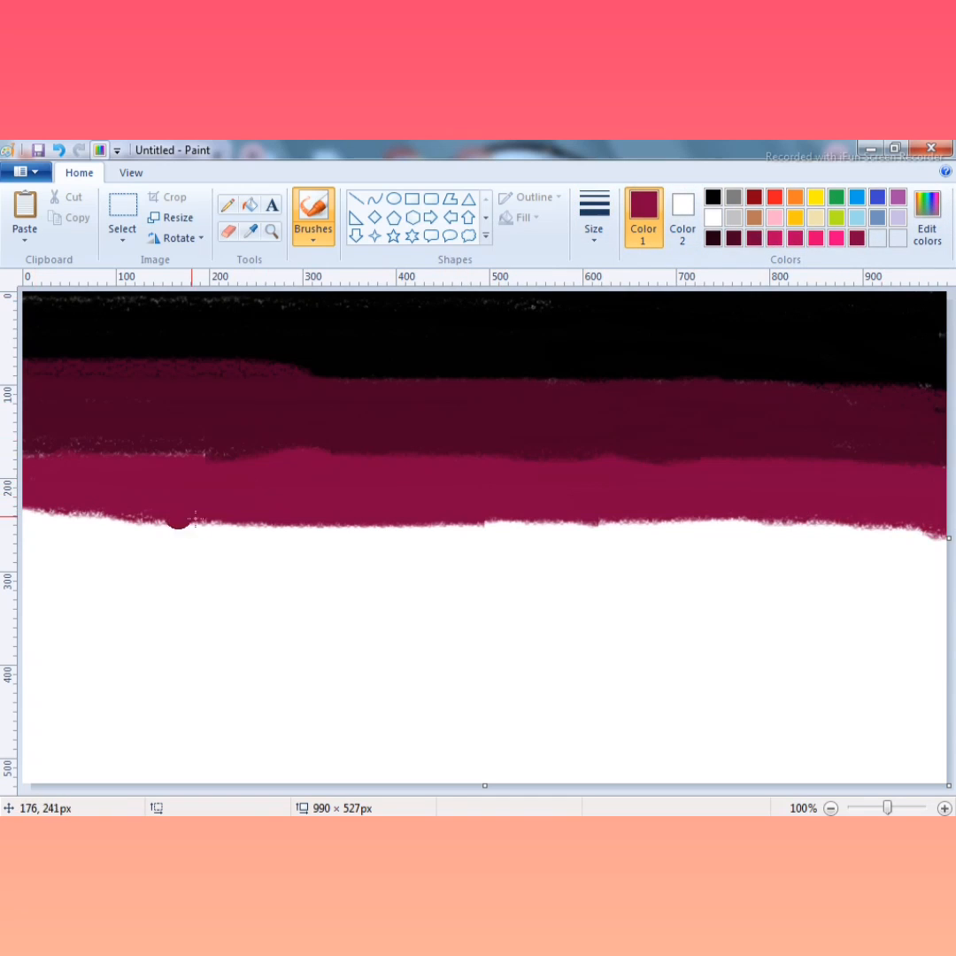
Step: Brush full-width bands of dark crimson, raspberry and bright pink in turn below the existing crimson band
mouse_move(668, 542)
left_mouse_down()
mouse_move(94, 531)
mouse_move(664, 540)
mouse_move(921, 566)
mouse_move(182, 565)
mouse_move(565, 557)
left_mouse_up()
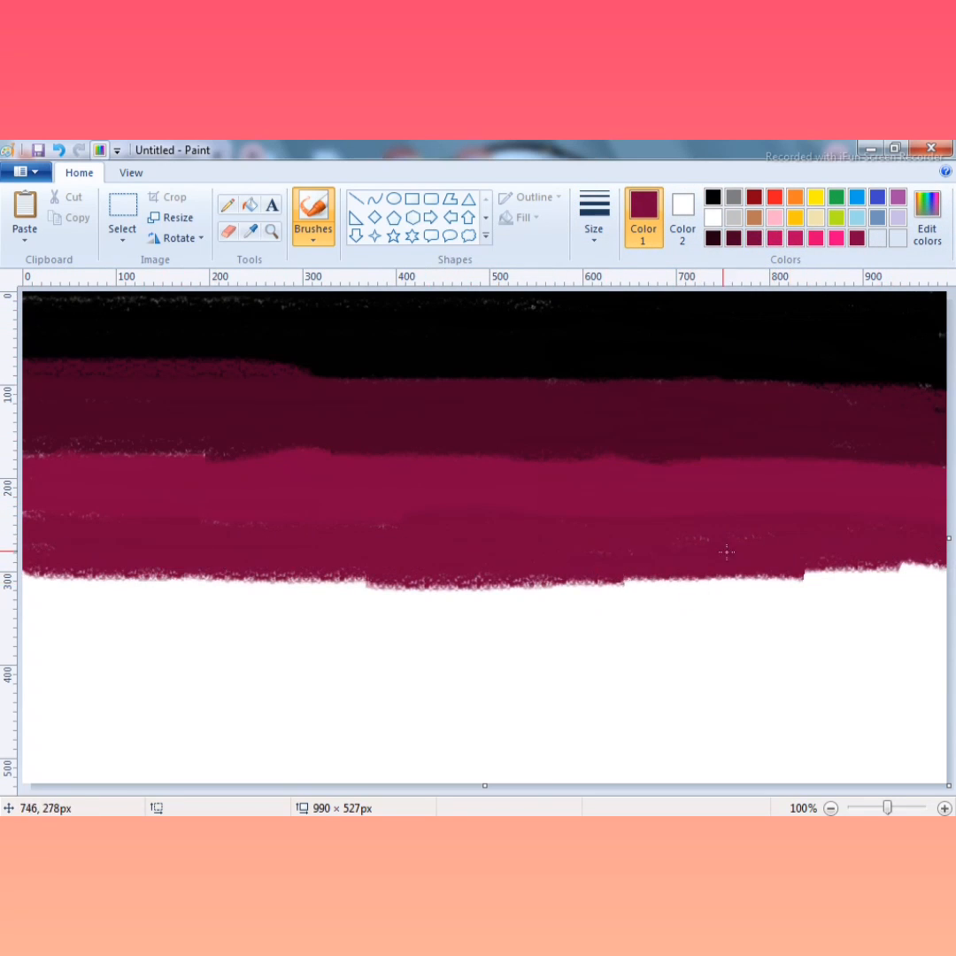
left_click(775, 237)
mouse_move(940, 582)
left_mouse_down()
mouse_move(354, 619)
mouse_move(655, 621)
left_mouse_up()
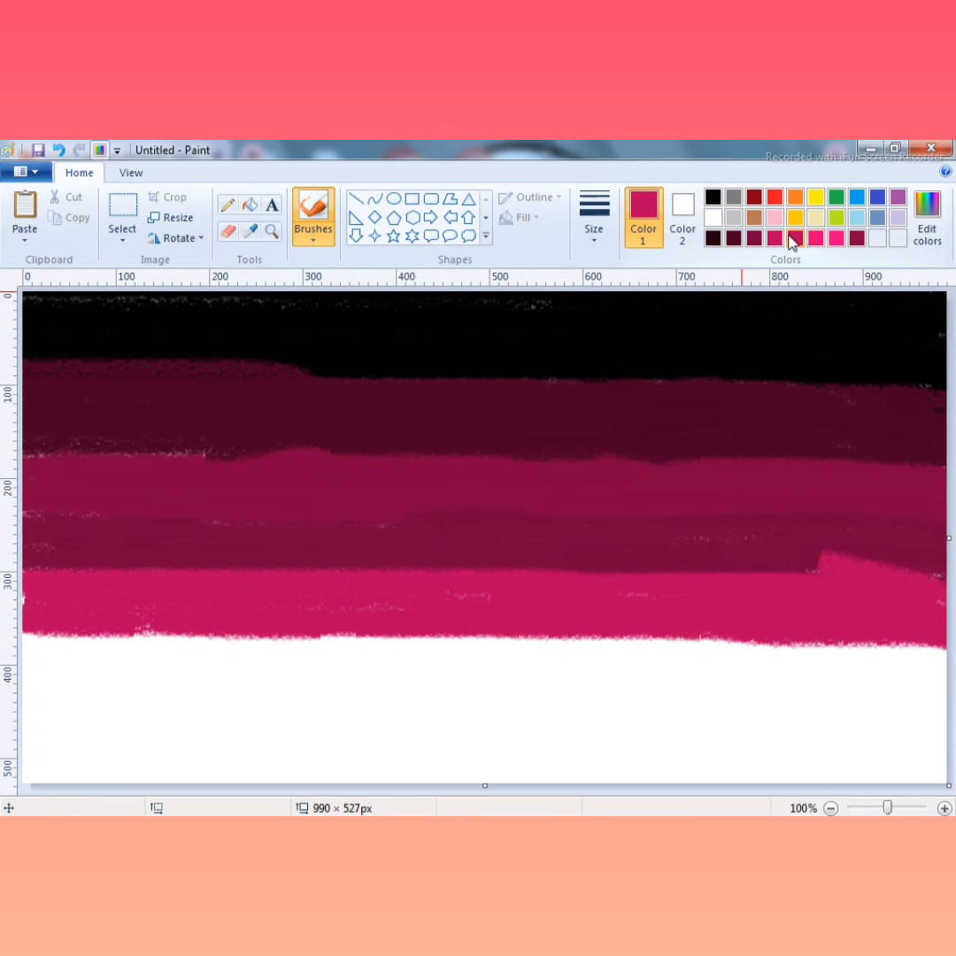
left_click(815, 237)
mouse_move(938, 657)
left_mouse_down()
mouse_move(463, 651)
mouse_move(31, 662)
mouse_move(215, 682)
left_mouse_up()
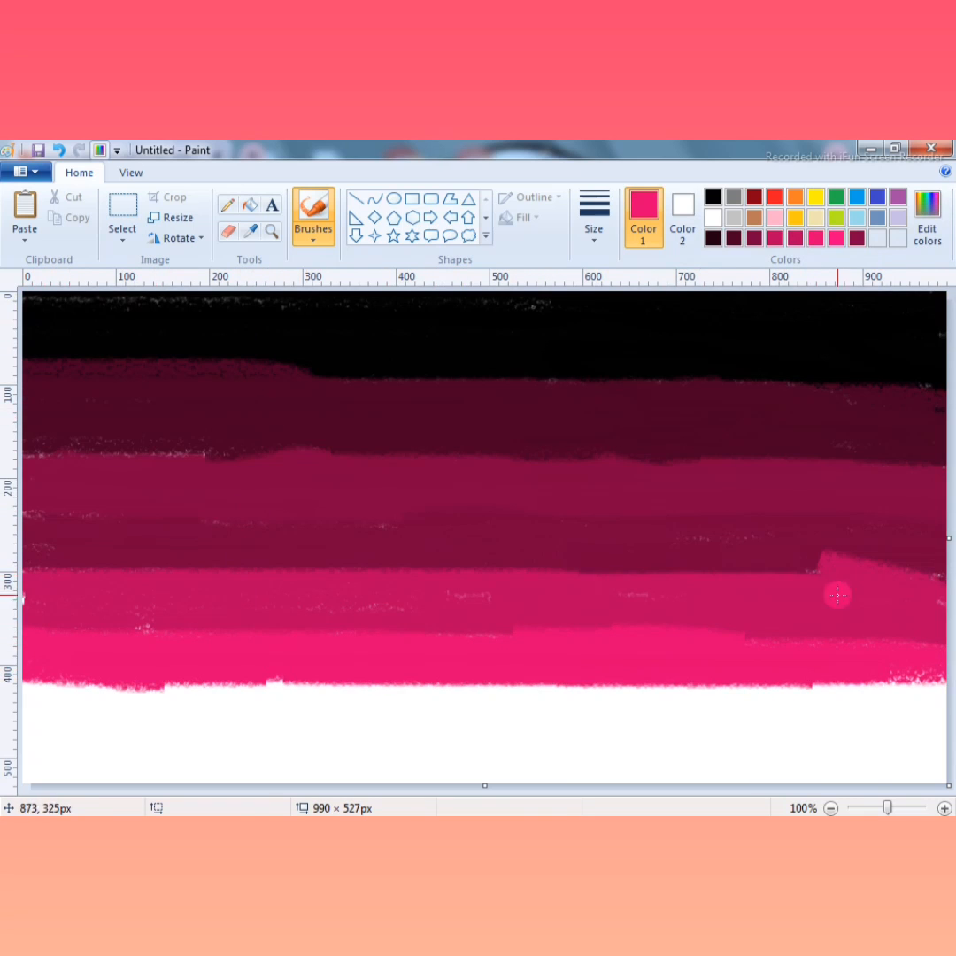
Step: Mix a custom pink of red 255, green 53, blue 154 and brush a full-width band with it below the bright pink band
left_click(927, 222)
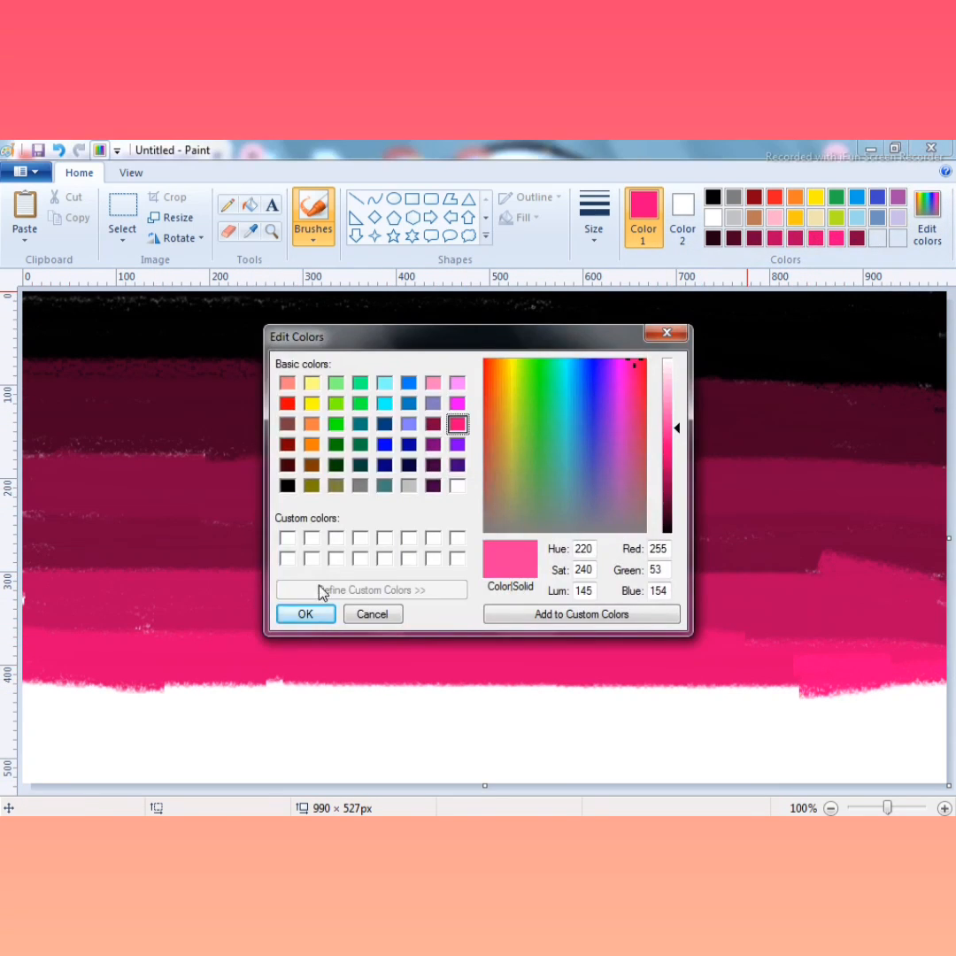
left_click(305, 613)
left_click_drag(687, 699, 19, 701)
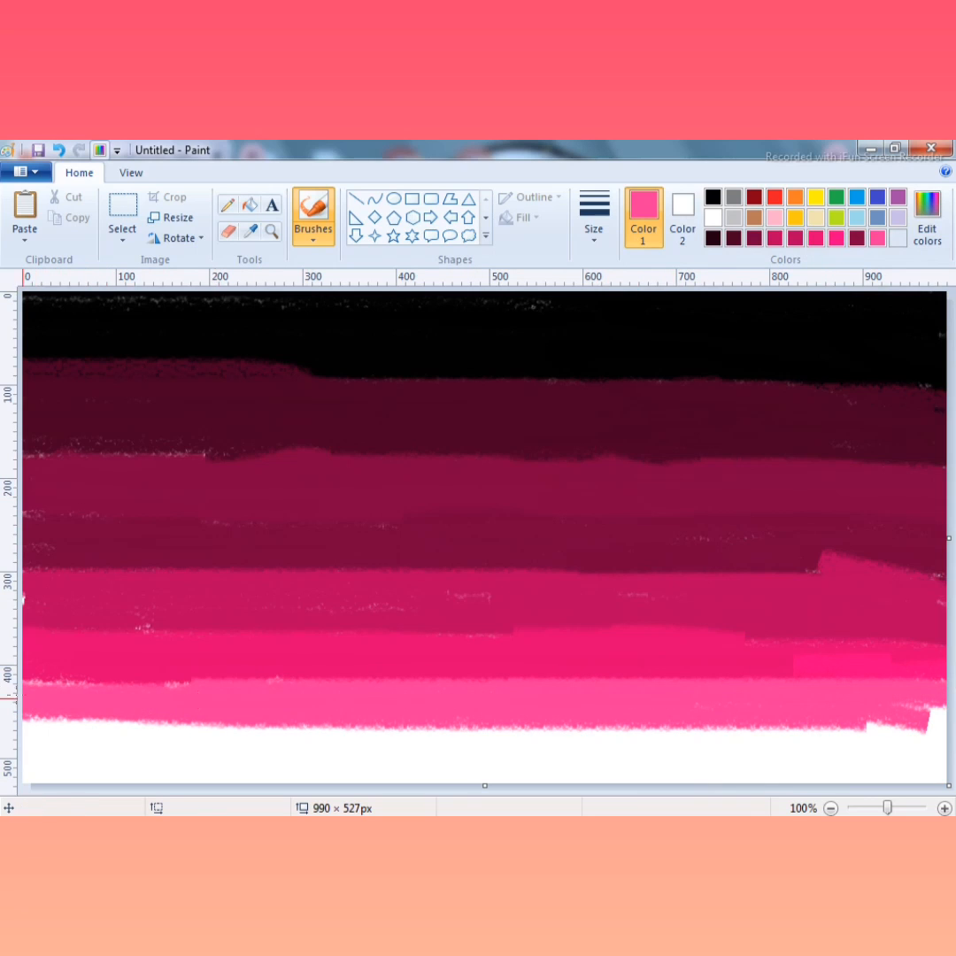
mouse_move(316, 684)
left_mouse_down()
mouse_move(561, 732)
mouse_move(38, 744)
mouse_move(370, 652)
left_mouse_up()
Step: Mix a lighter custom pink and brush it over the remaining white area along the bottom of the canvas, undoing unwanted strokes
left_click(927, 222)
left_click_drag(676, 425, 675, 423)
left_click(329, 609)
left_click_drag(380, 748, 25, 745)
mouse_move(424, 749)
left_mouse_down()
mouse_move(947, 748)
mouse_move(26, 721)
left_mouse_up()
key("ctrl+z")
left_click_drag(307, 751, 644, 749)
key("ctrl+z")
mouse_move(401, 756)
left_mouse_down()
mouse_move(741, 759)
mouse_move(378, 770)
mouse_move(380, 761)
left_mouse_up()
mouse_move(441, 771)
left_mouse_down()
mouse_move(733, 799)
mouse_move(896, 799)
left_mouse_up()
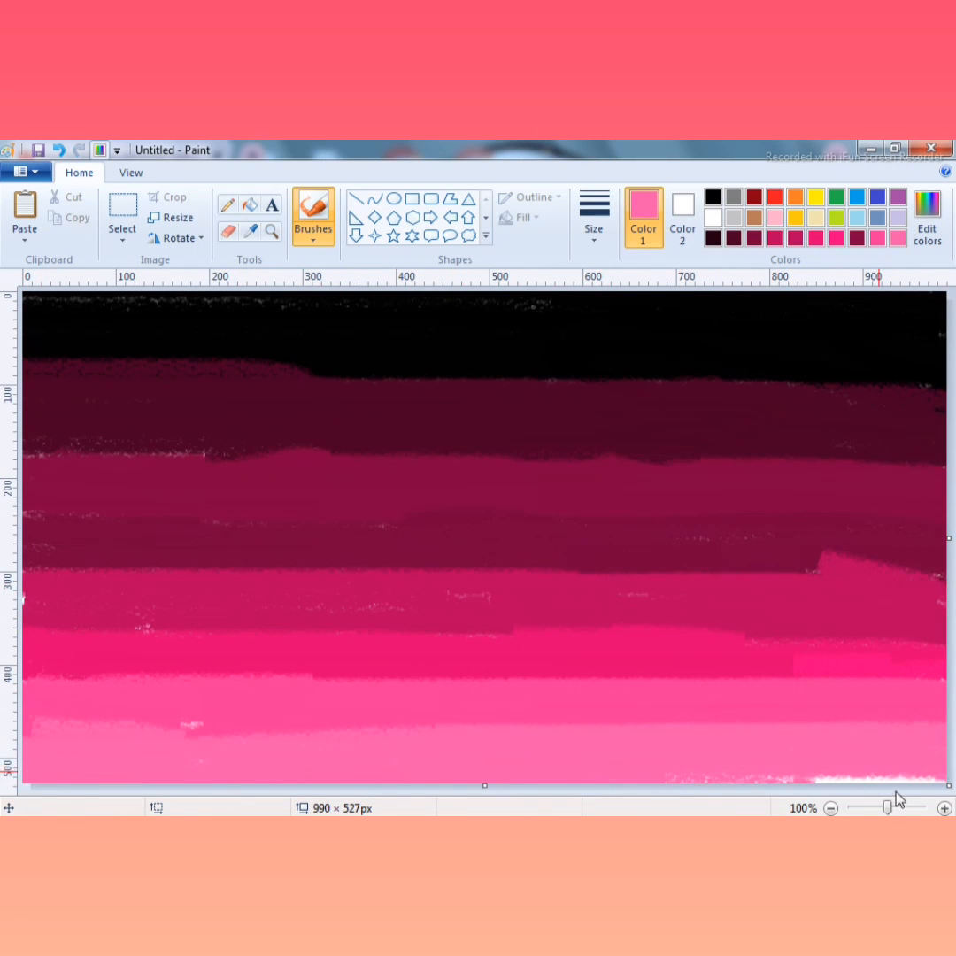
Step: Blend the bands into a smooth gradient by resizing the image height to 6 pixels and back up to 552 pixels, keeping the width at 990
left_click(176, 218)
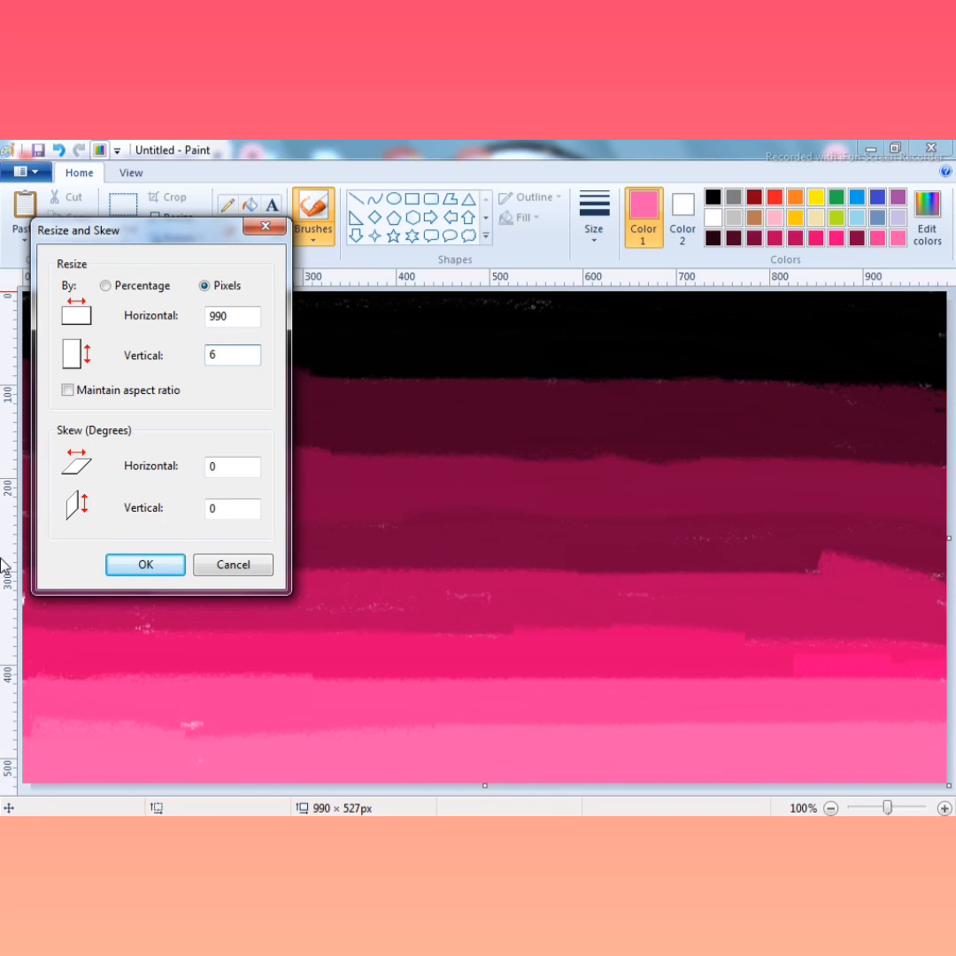
left_click(123, 568)
left_click(178, 218)
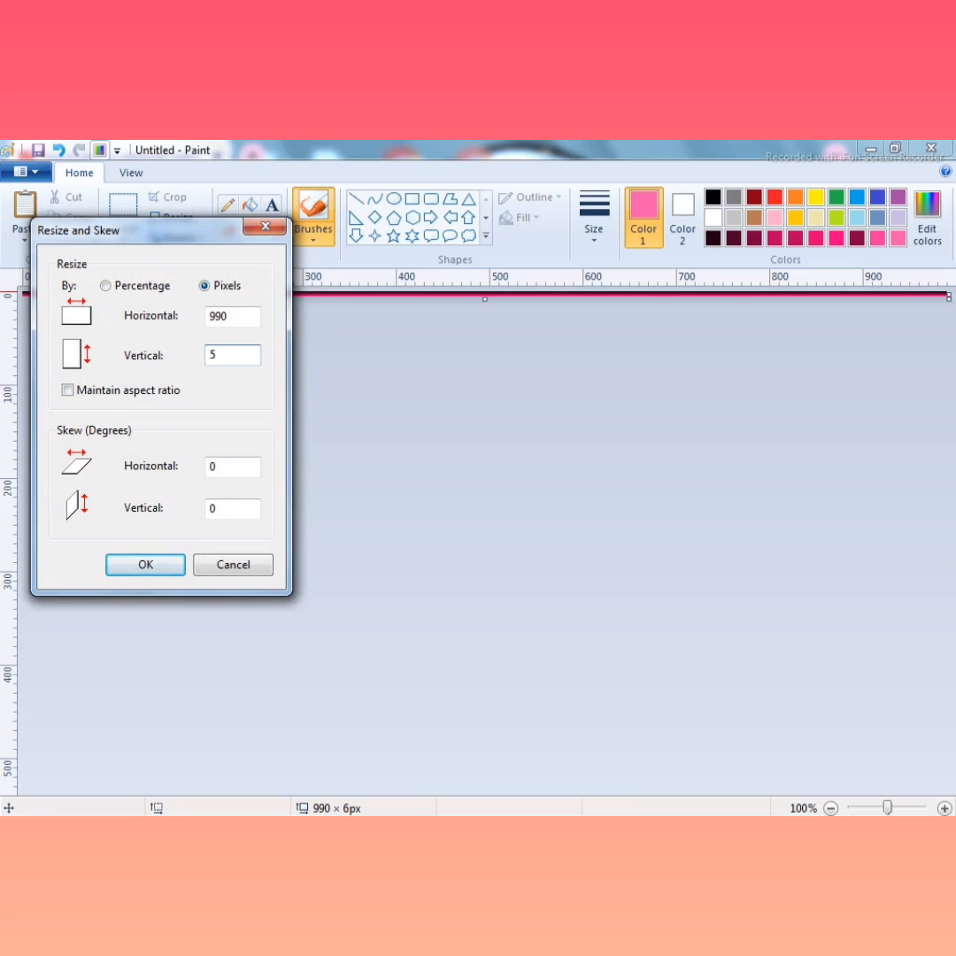
left_click(141, 565)
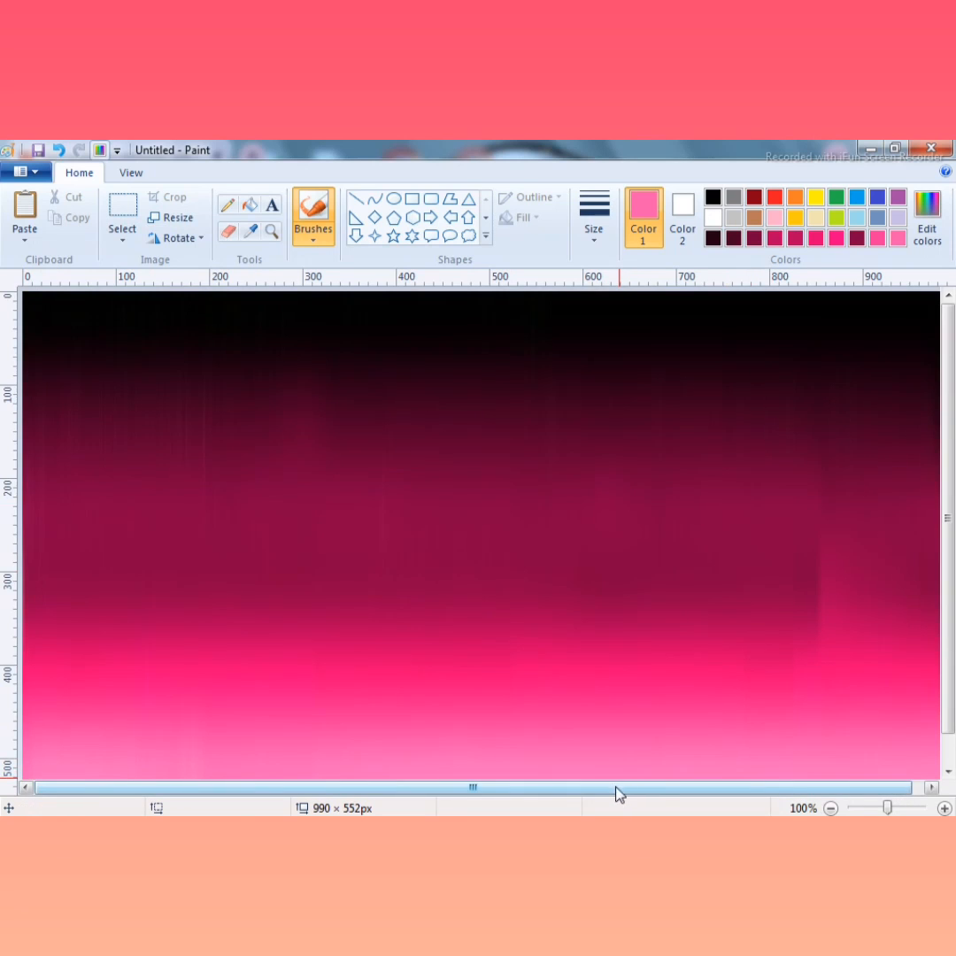
Step: Crop the canvas from its lower-right corner to about 887 × 518 px
left_click_drag(615, 787, 630, 787)
left_click_drag(951, 653, 954, 675)
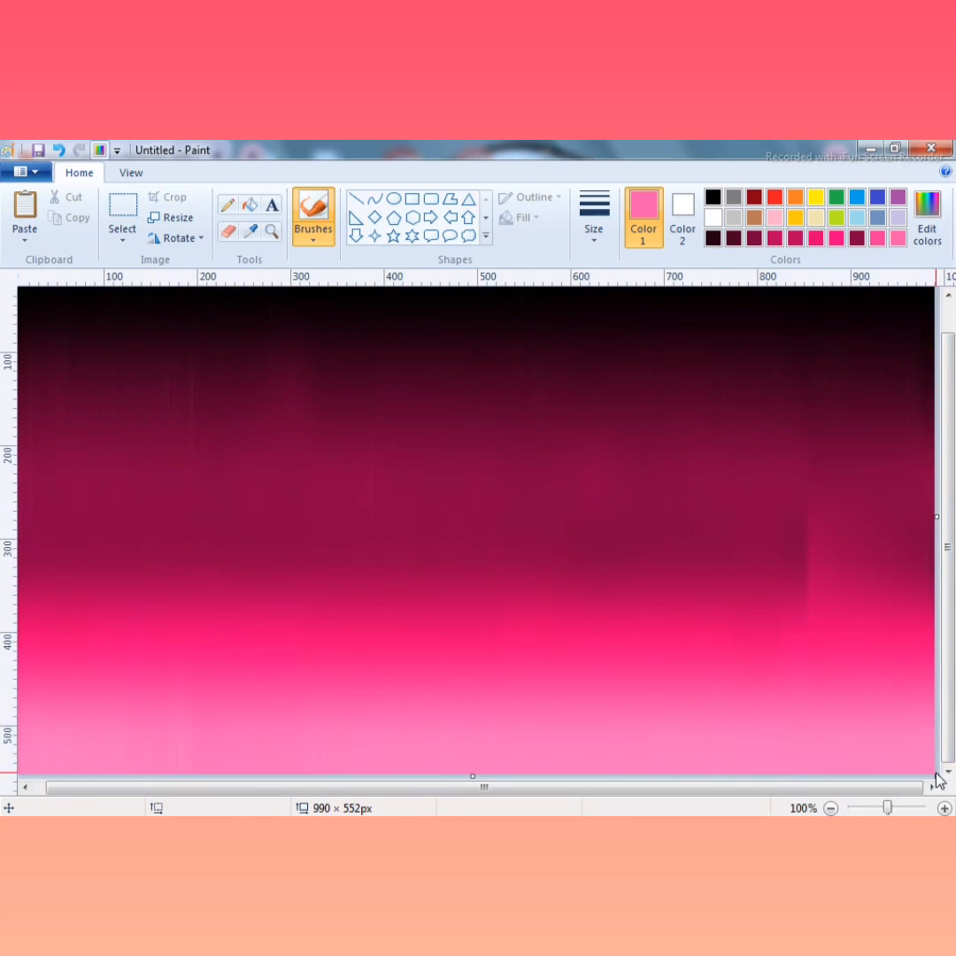
left_click_drag(935, 783, 853, 777)
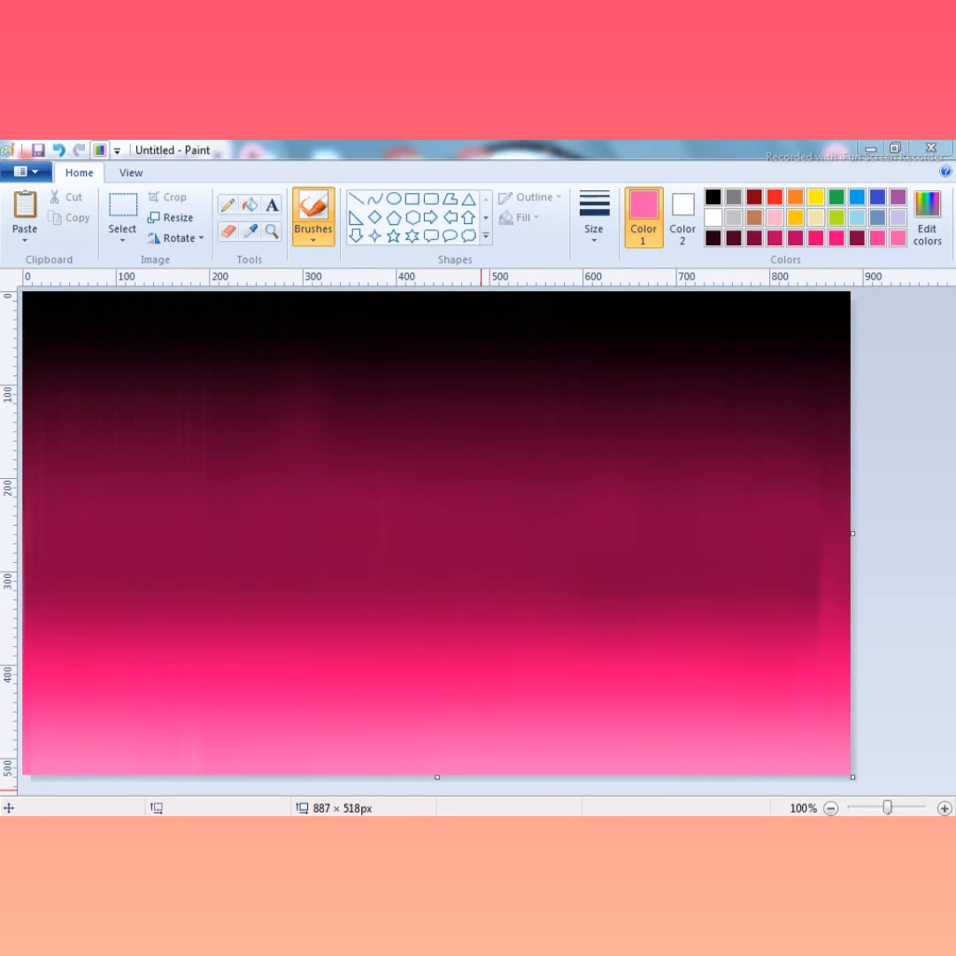
Step: Select and copy the whole gradient, and squash the selection upward to about 350 px high
left_click(125, 236)
left_click(142, 346)
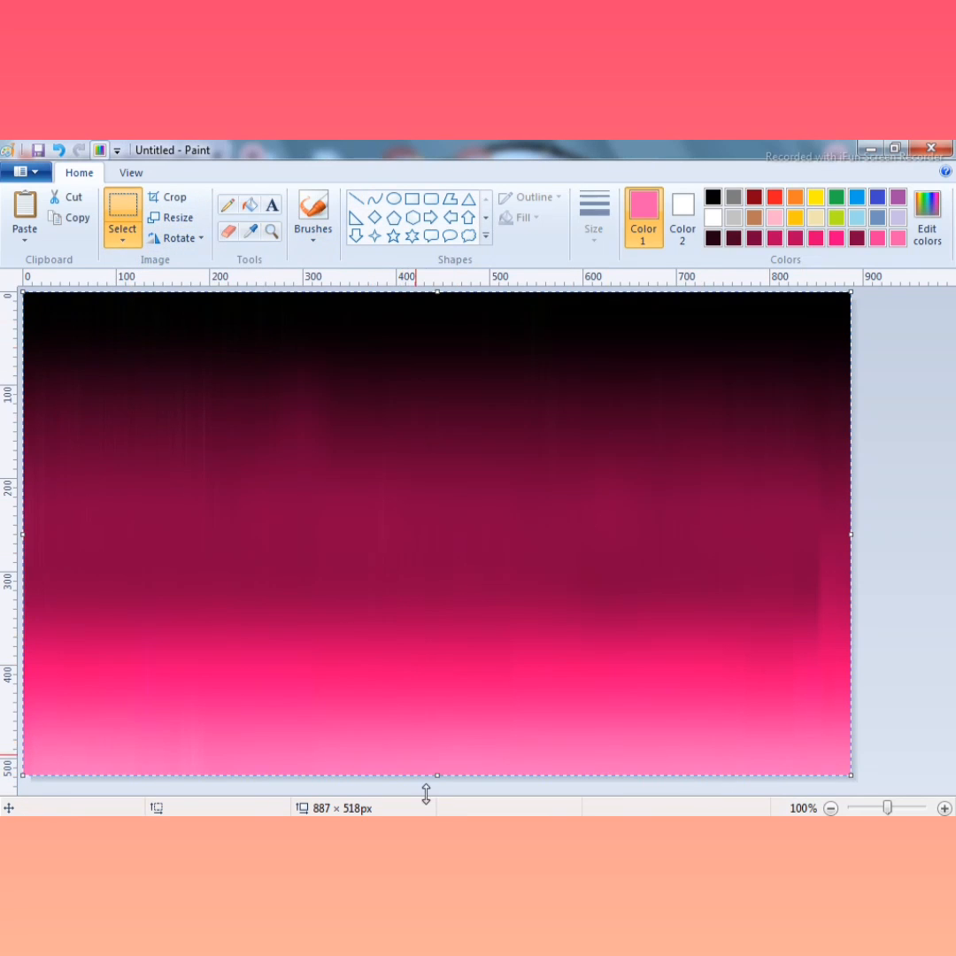
mouse_move(441, 782)
left_mouse_down()
mouse_move(431, 738)
mouse_move(430, 775)
left_mouse_up()
right_click(339, 610)
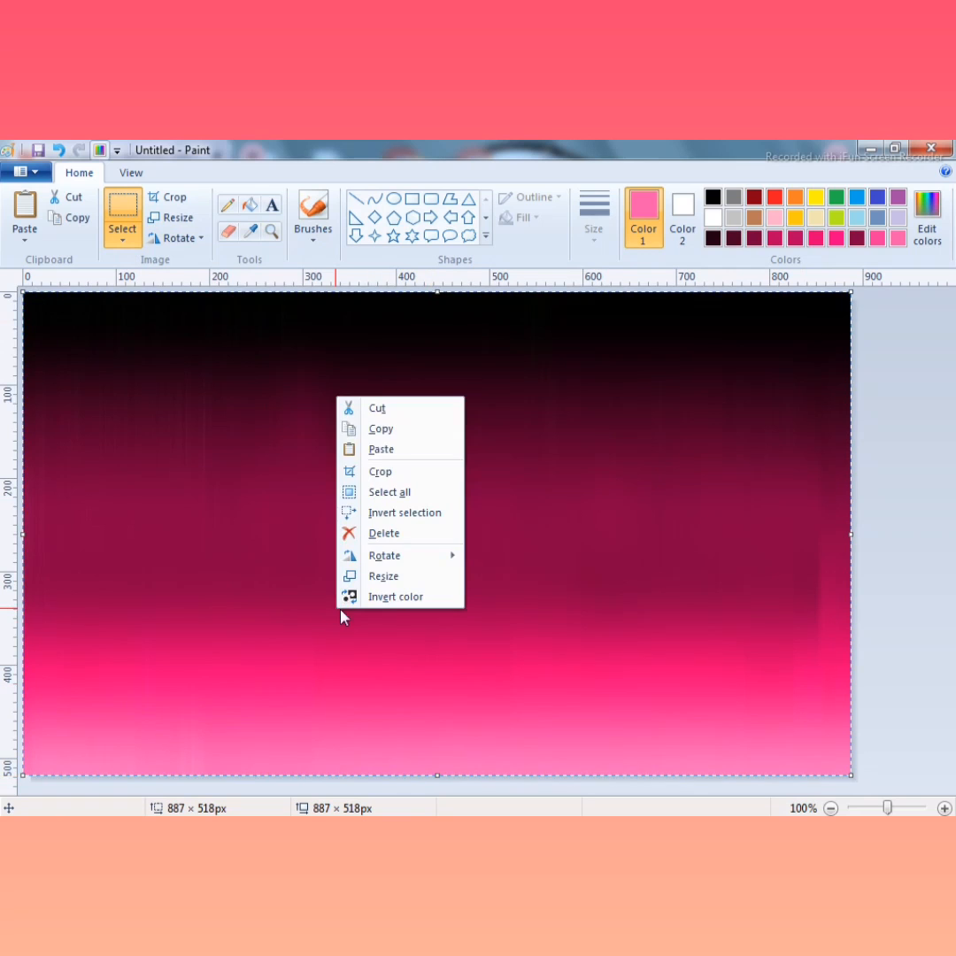
left_click(376, 429)
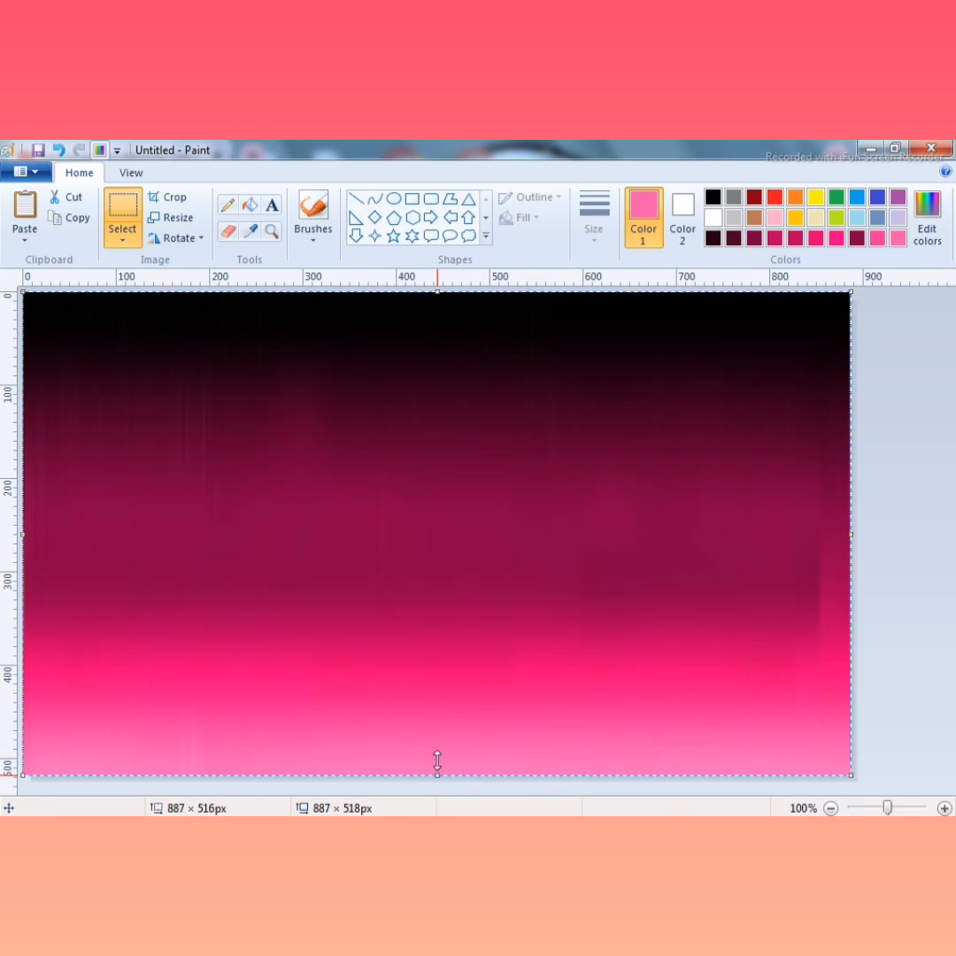
left_click_drag(437, 774, 427, 617)
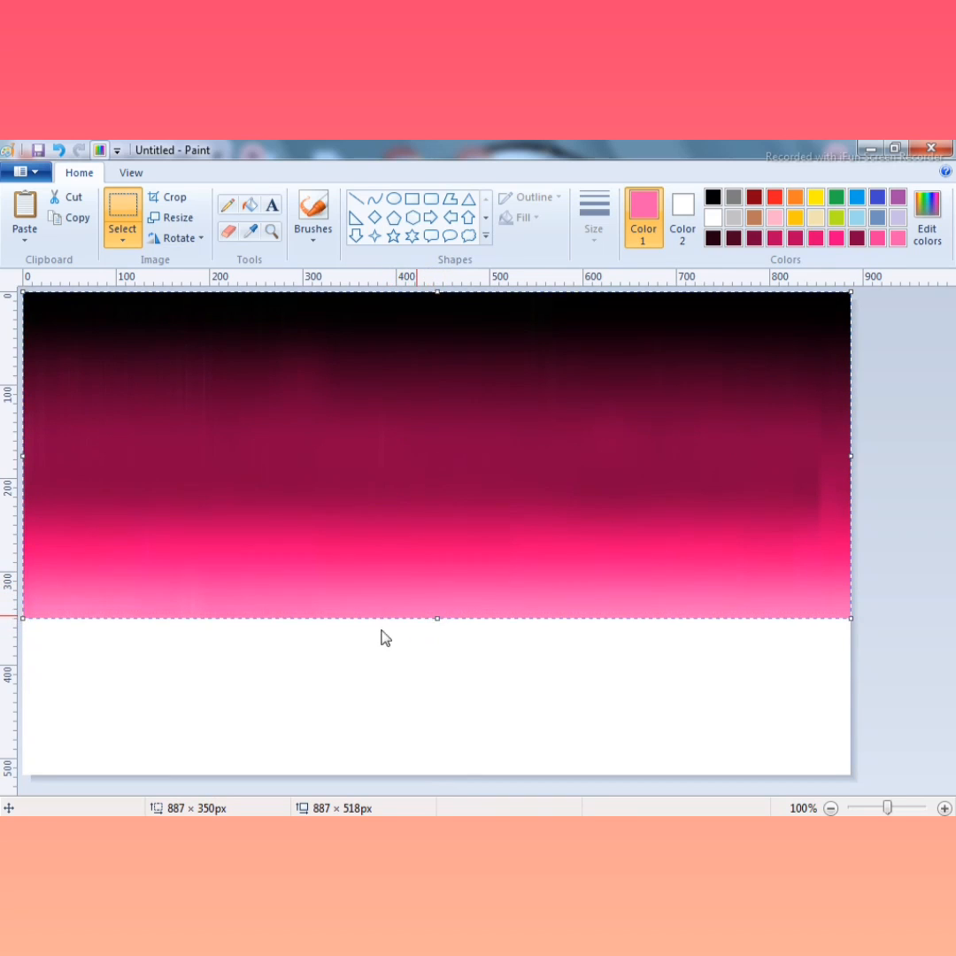
Step: Paste the copied gradient, shrink it to about 203 px high along the canvas bottom, and rotate it 180°
right_click(374, 445)
left_click(416, 498)
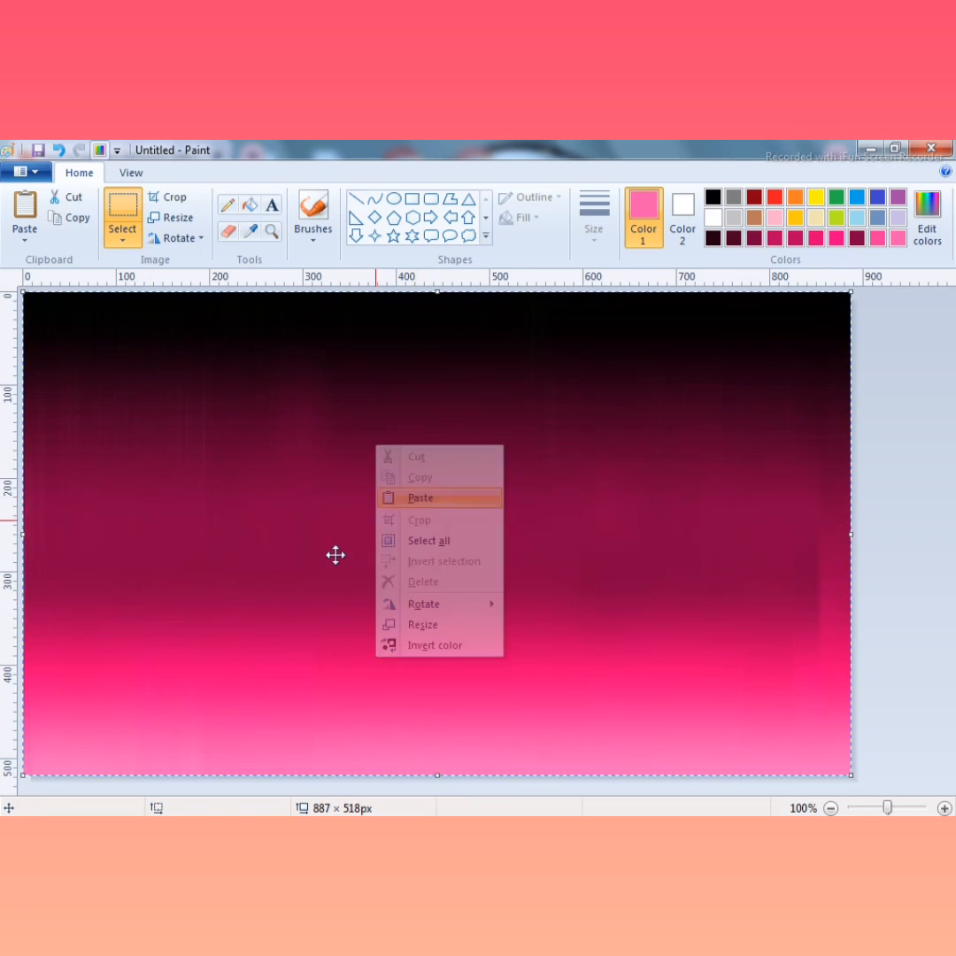
left_click_drag(436, 288, 386, 585)
right_click(350, 430)
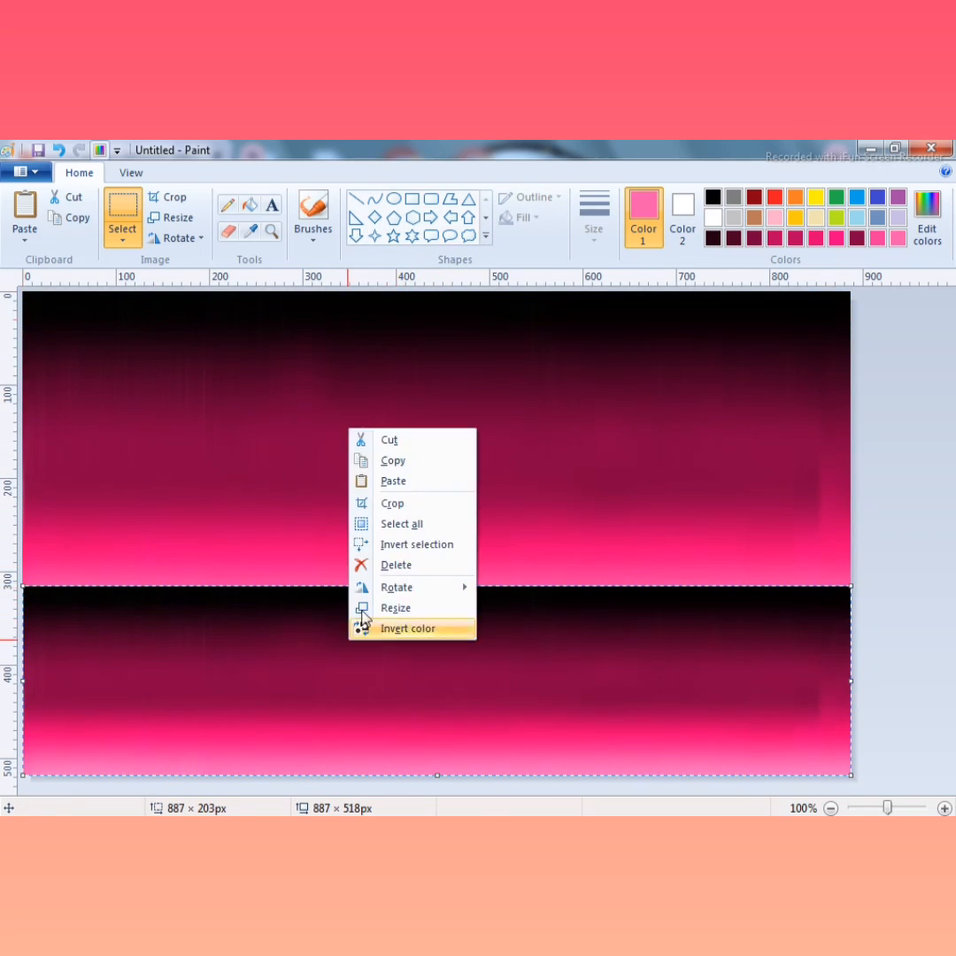
mouse_move(398, 587)
left_click(524, 631)
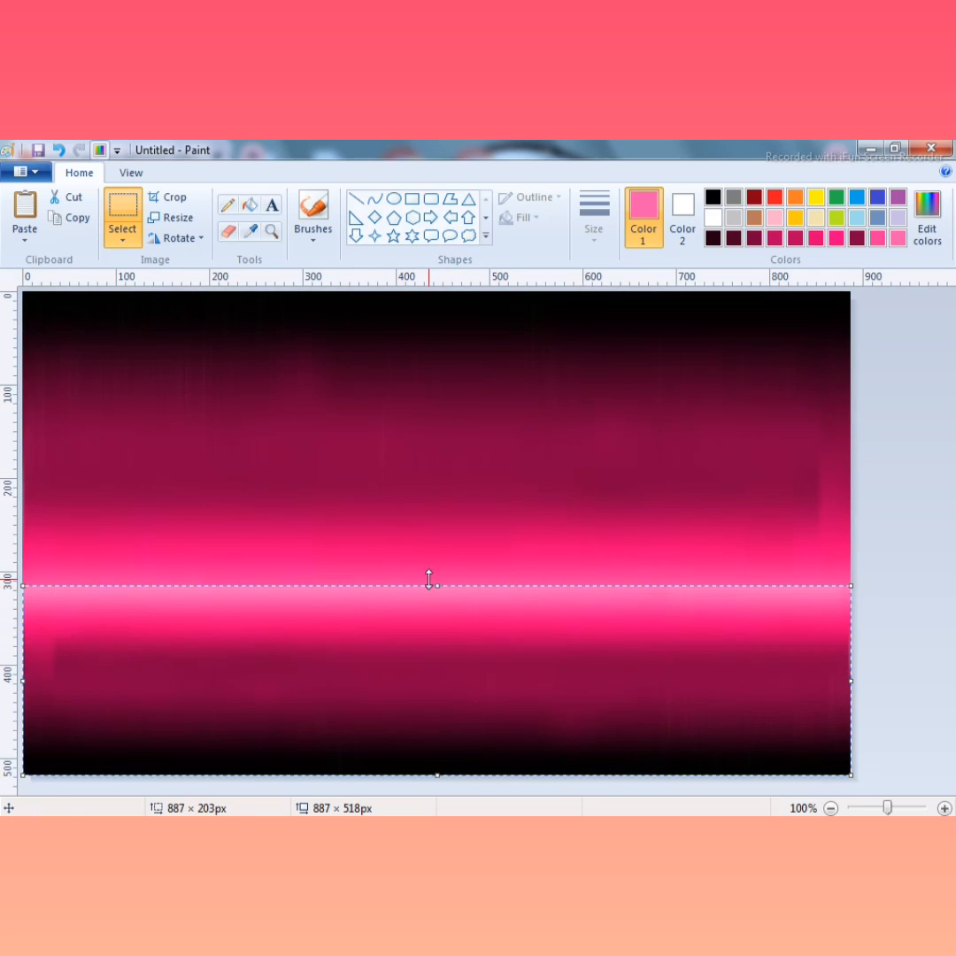
Step: Resize the rotated copy to about 905 × 174 px and align it flush beneath the upper gradient like a reflection
left_click_drag(448, 649, 440, 725)
left_click_drag(26, 701, 10, 707)
left_click_drag(465, 662, 462, 659)
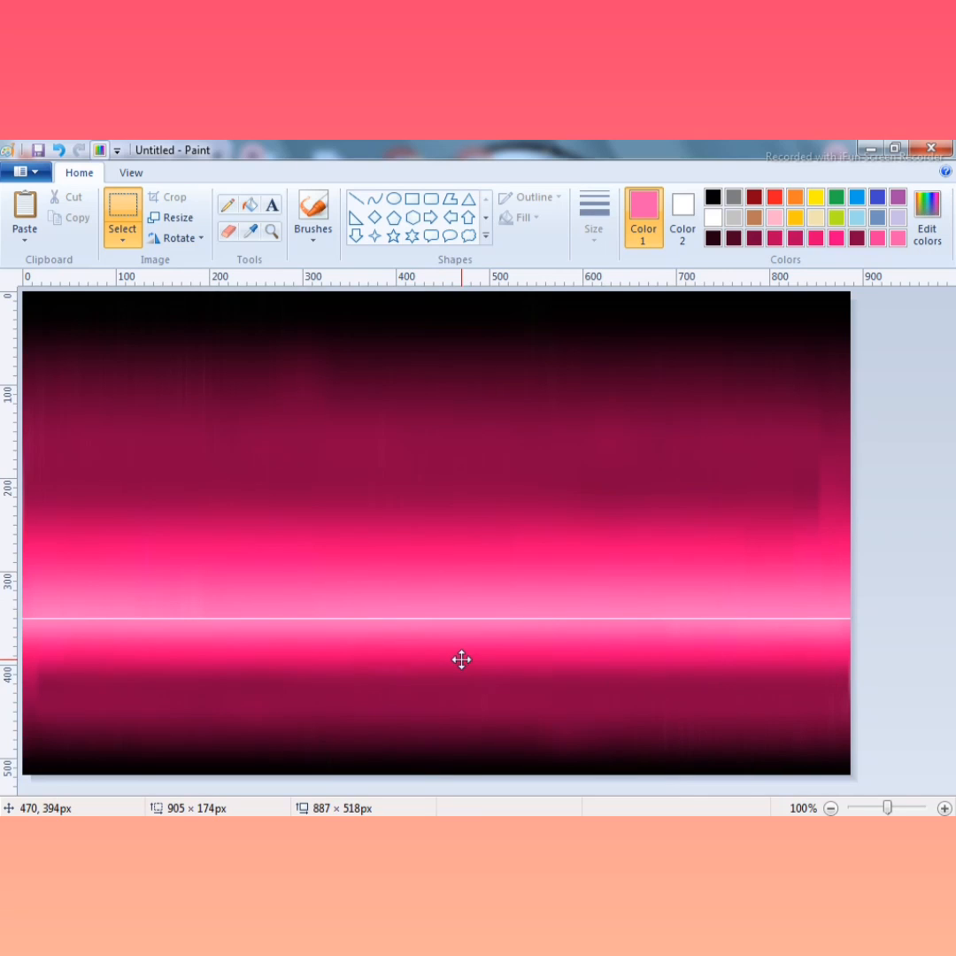
left_click_drag(461, 660, 461, 659)
left_click(430, 570)
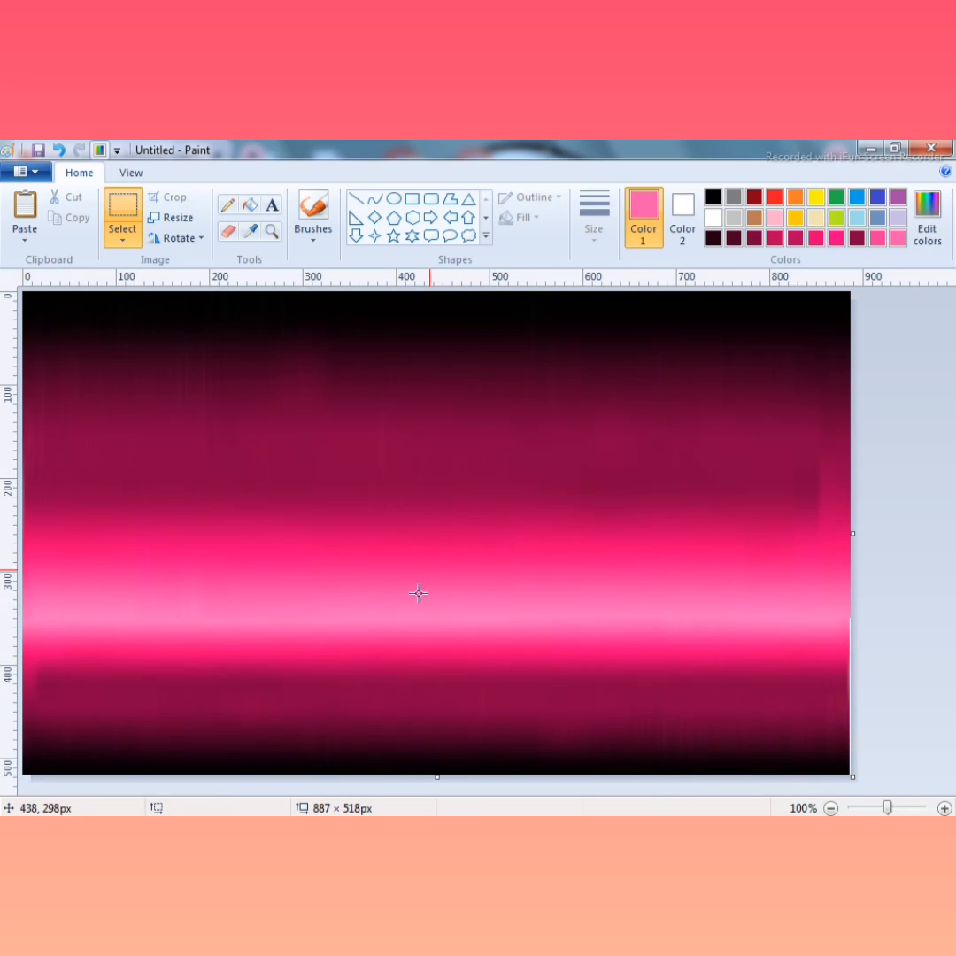
Step: Draw a white, solid-filled ellipse as the moon near the centre of the sky above the pink glow
left_click(393, 198)
left_click(713, 217)
left_click(524, 216)
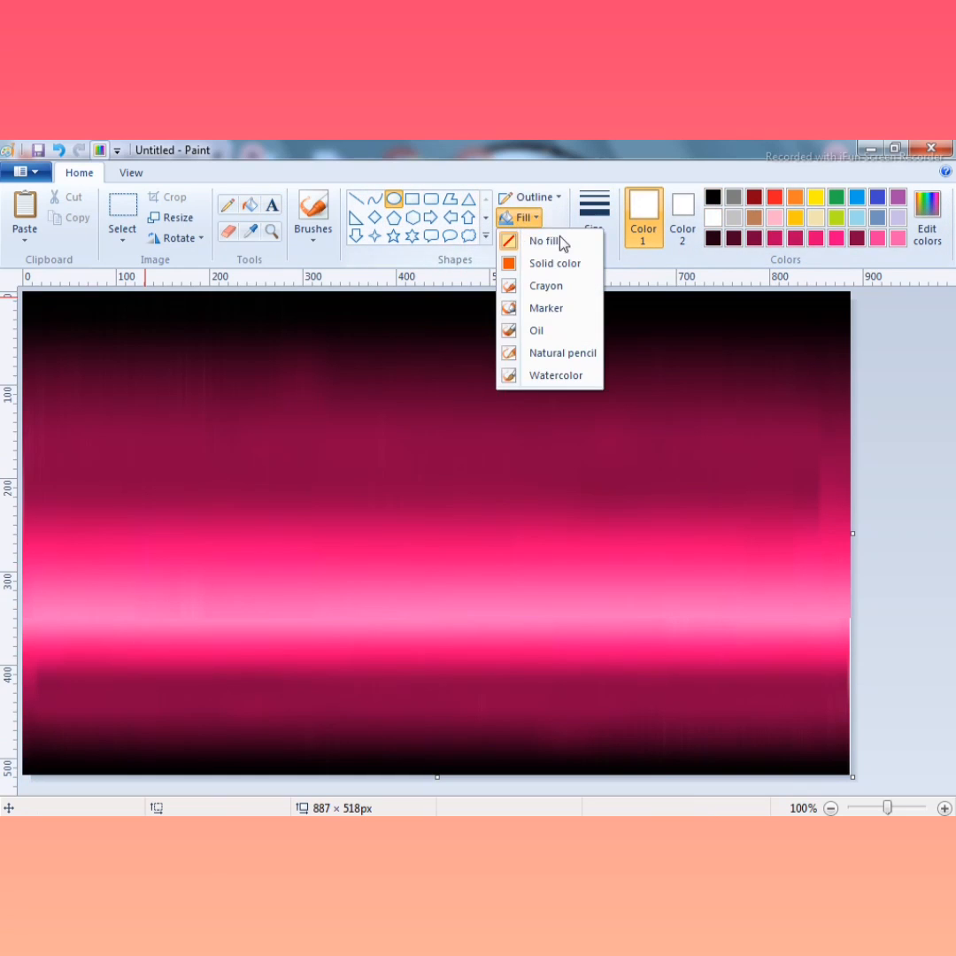
left_click(557, 265)
mouse_move(341, 541)
left_mouse_down()
mouse_move(451, 489)
mouse_move(497, 397)
mouse_move(478, 418)
left_mouse_up()
mouse_move(432, 476)
left_mouse_down()
mouse_move(454, 487)
mouse_move(429, 487)
left_mouse_up()
left_click(360, 528)
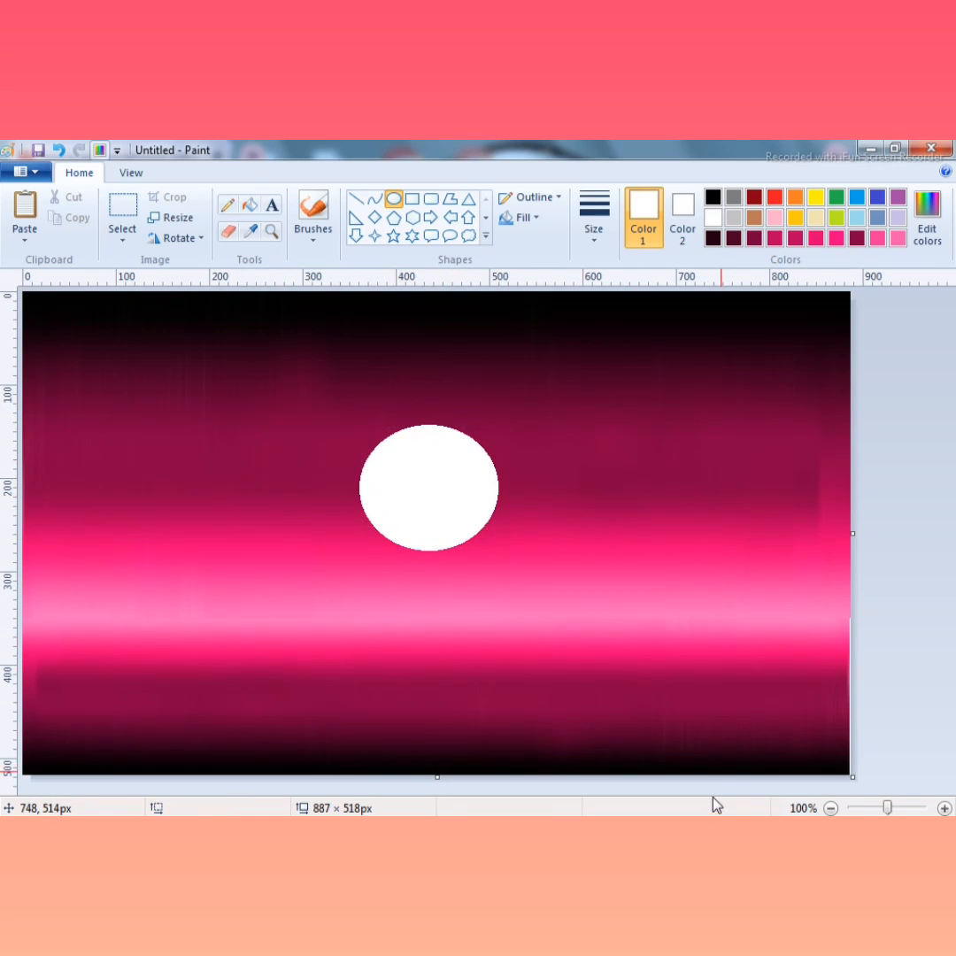
Step: Draw a black horizontal line across the full width below the pink glow, and trim the canvas width to 886 px
left_click(356, 199)
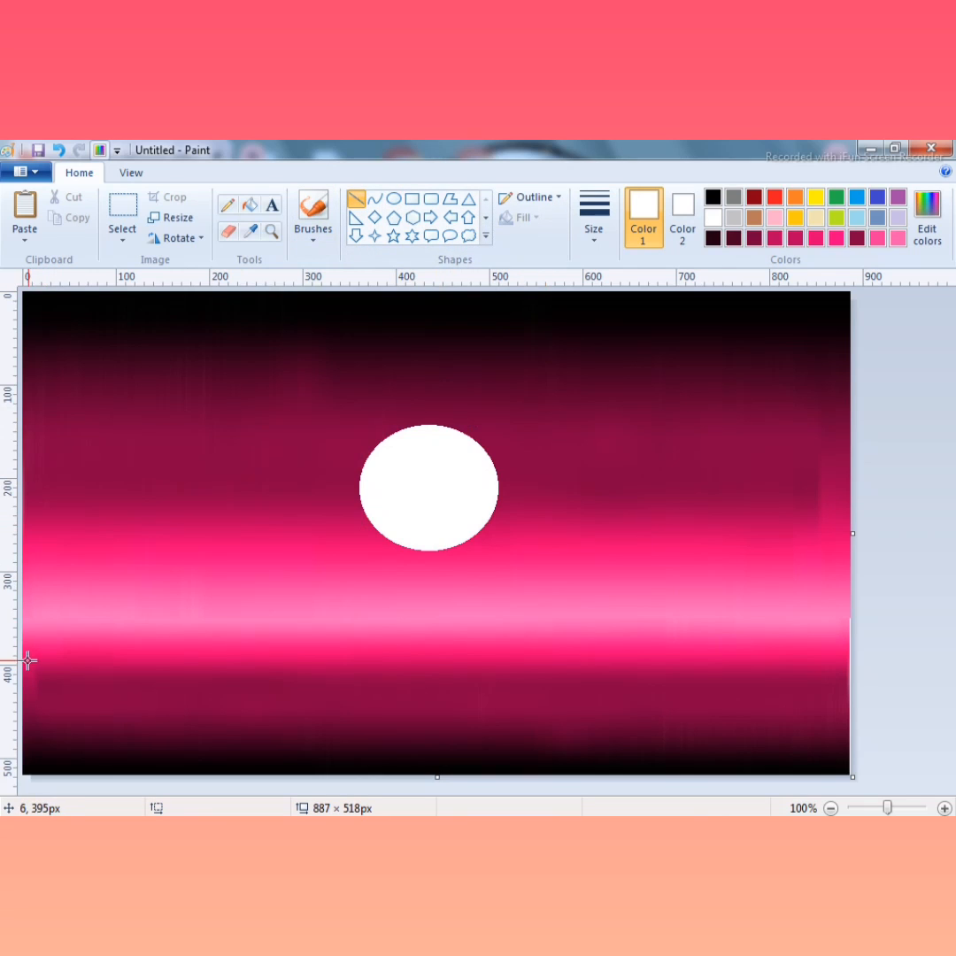
left_click_drag(25, 662, 926, 663)
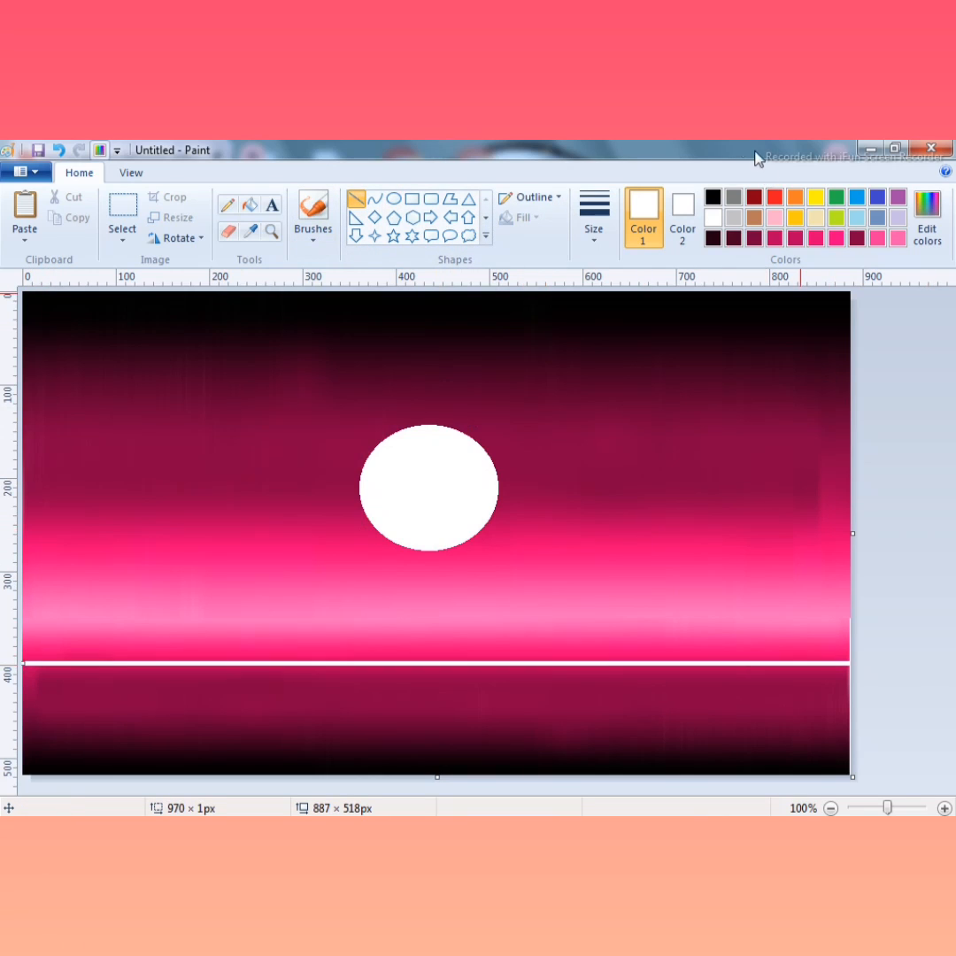
left_click(714, 196)
left_click(478, 551)
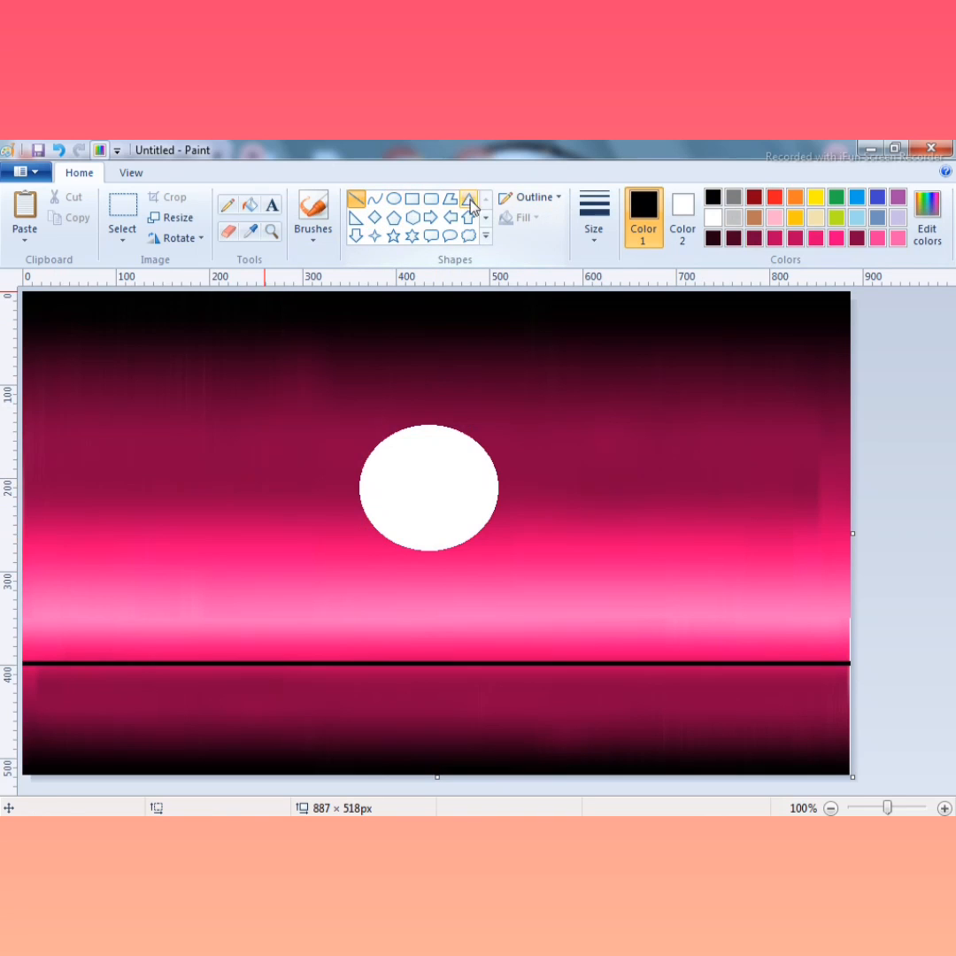
left_click_drag(853, 532, 852, 533)
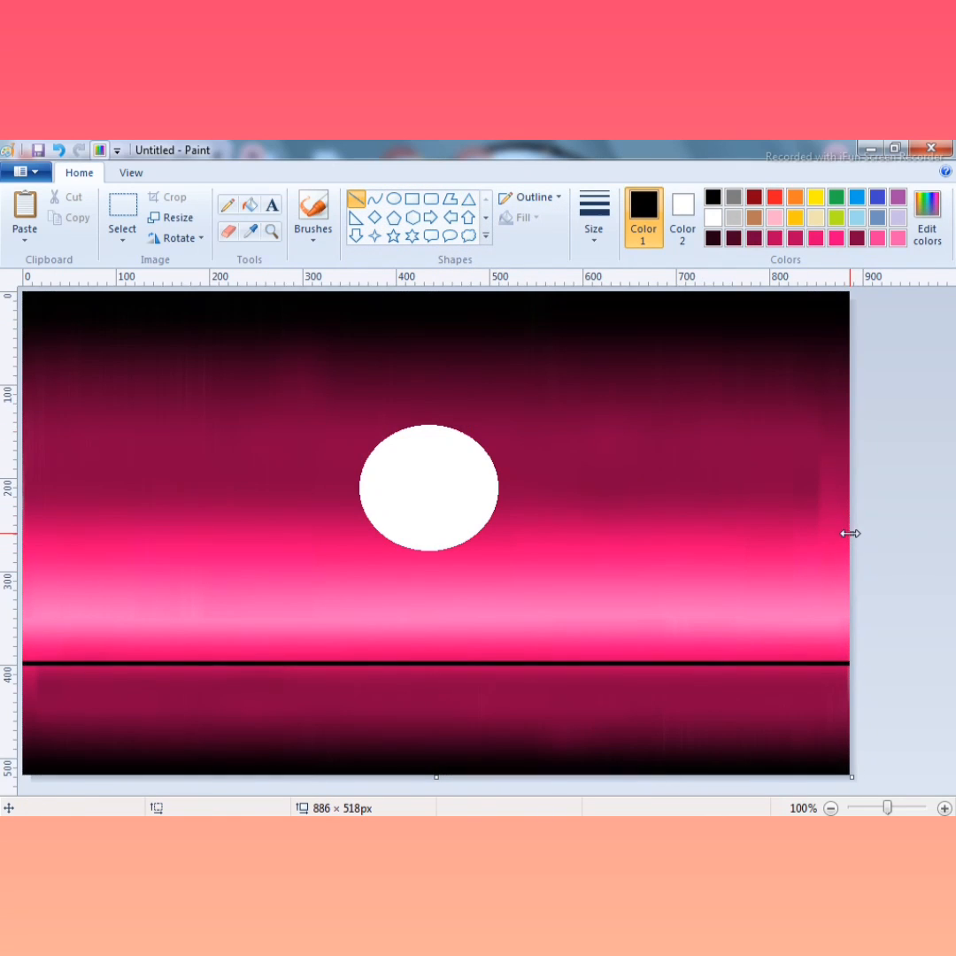
Step: Draw a black outlined triangle about 211 × 90 px on the horizon line, running partly off the canvas's left edge
left_click(469, 199)
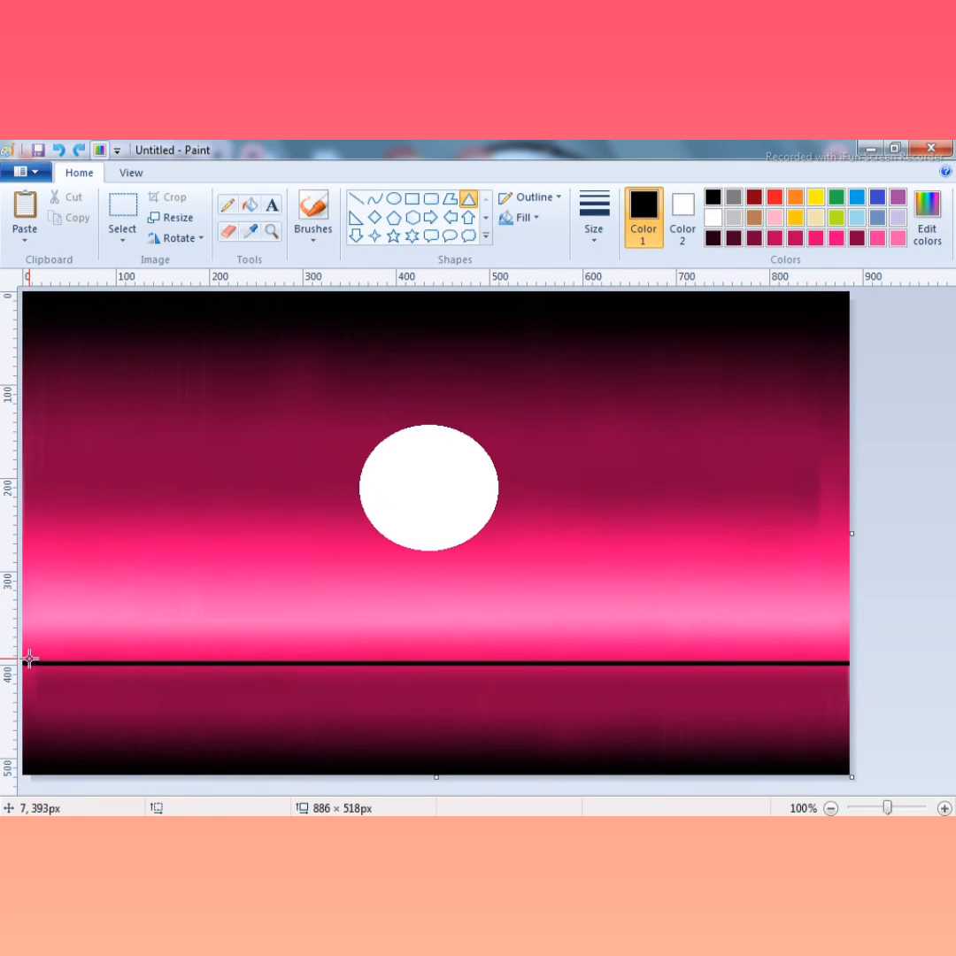
left_click_drag(30, 660, 214, 574)
left_click_drag(104, 634, 83, 640)
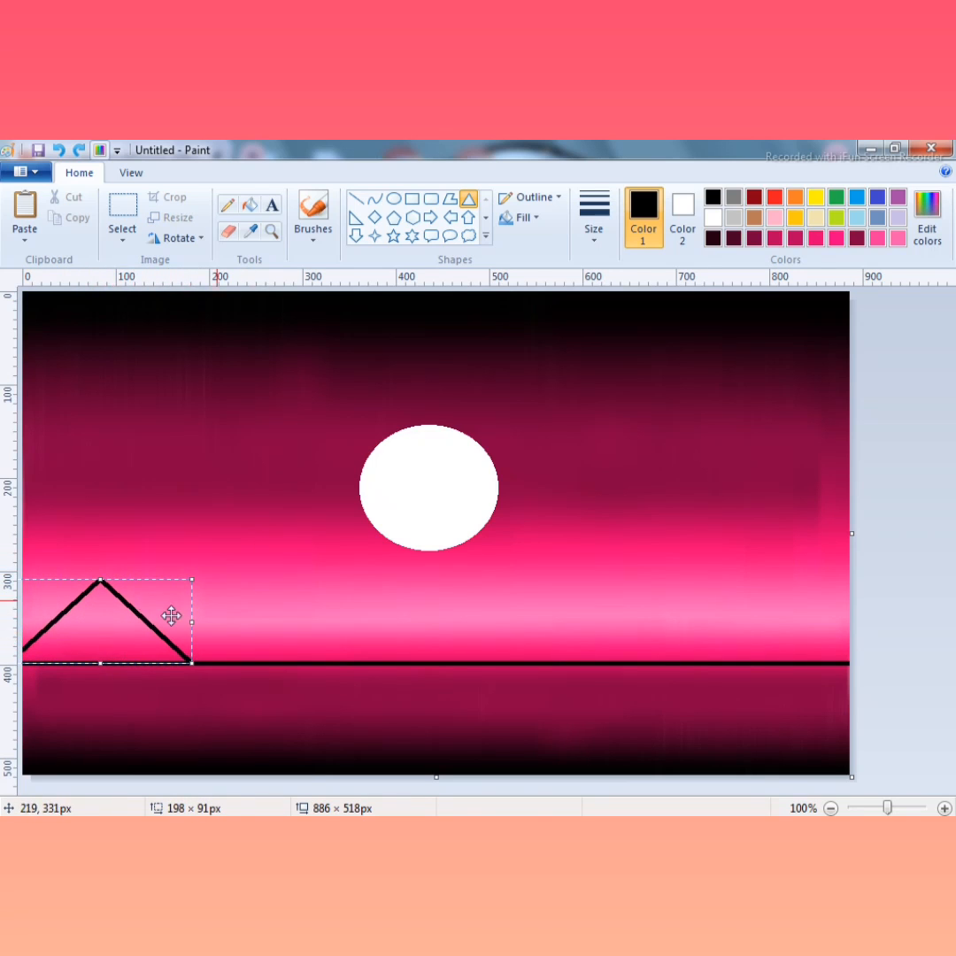
left_click_drag(192, 622, 204, 623)
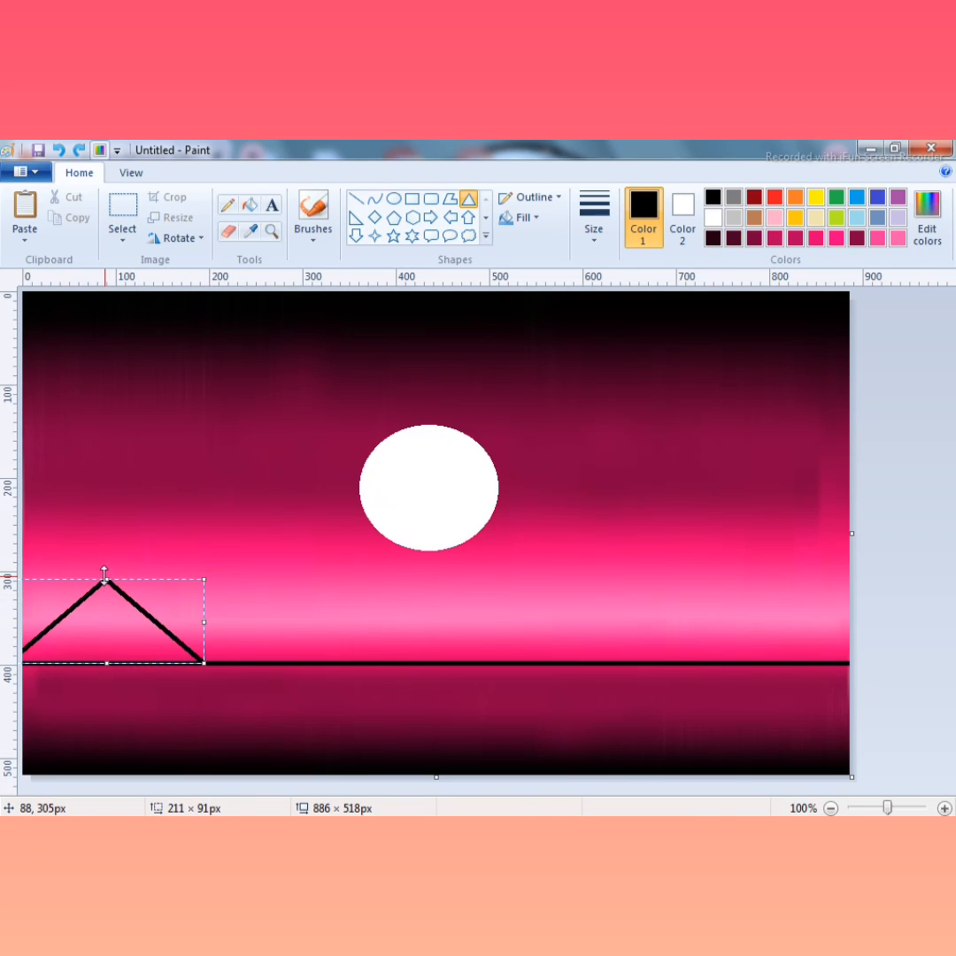
left_click_drag(93, 633, 83, 637)
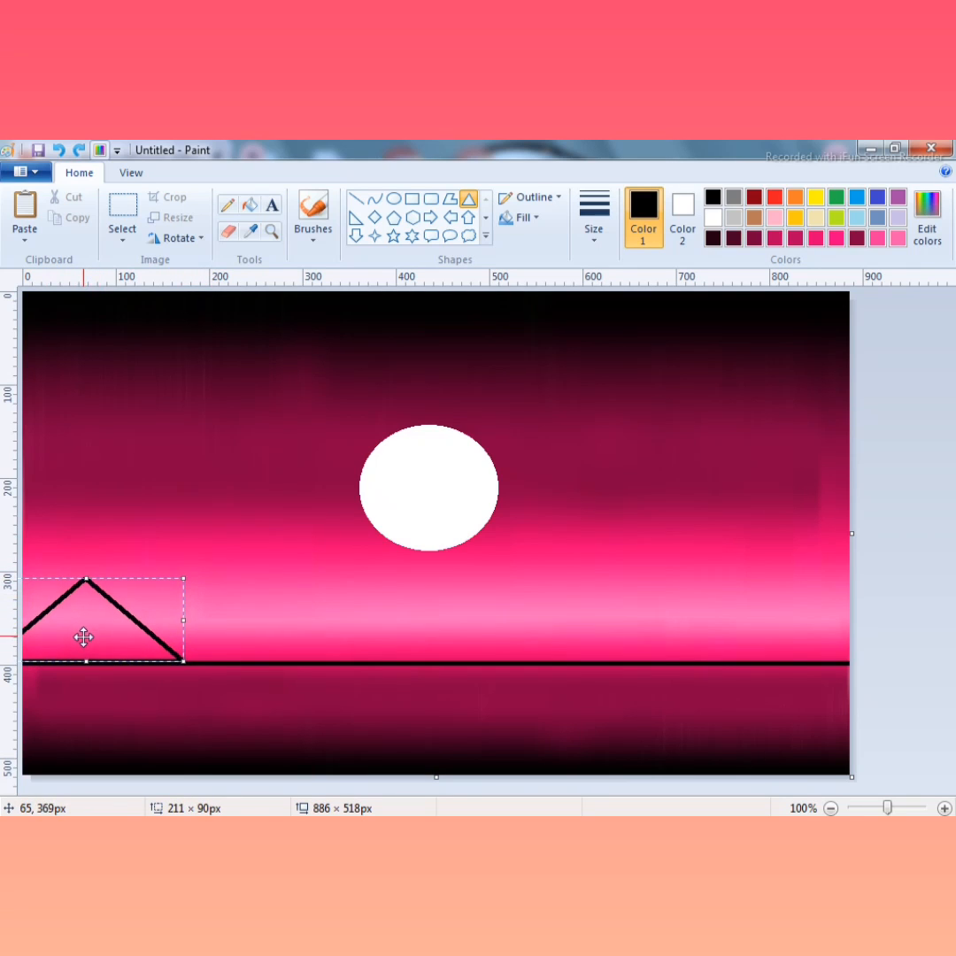
left_click(280, 635)
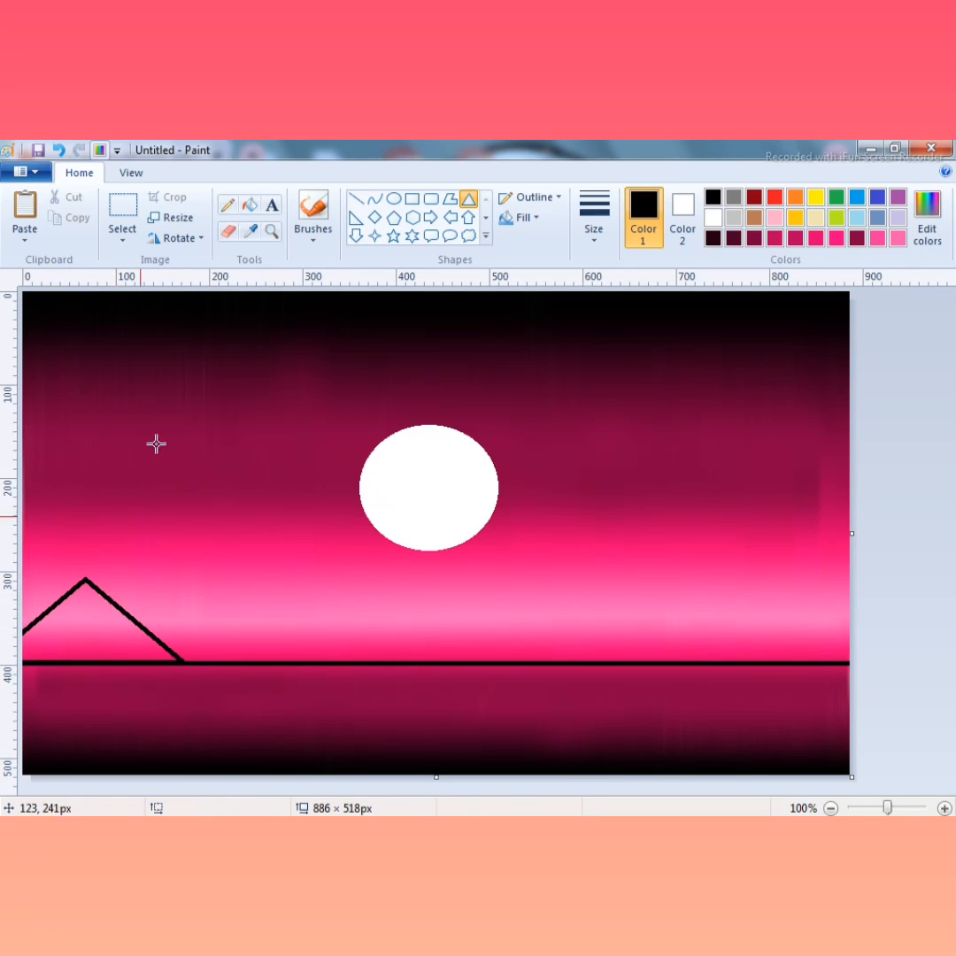
Step: Draw three more black outlined triangles side by side along the horizon line, about 200 px wide and 75 to 82 px high
mouse_move(181, 660)
left_mouse_down()
mouse_move(213, 660)
mouse_move(363, 583)
left_mouse_up()
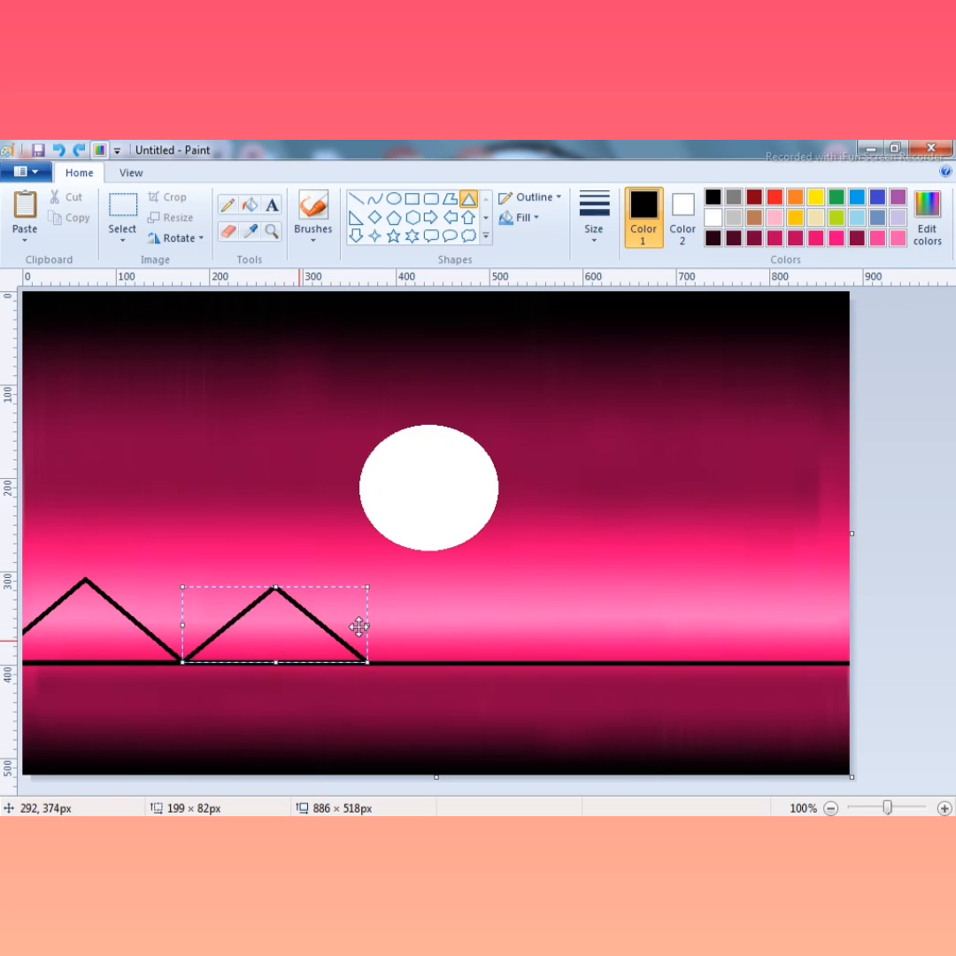
left_click(371, 657)
left_click_drag(367, 660, 542, 598)
left_click(519, 653)
left_click_drag(552, 659, 739, 589)
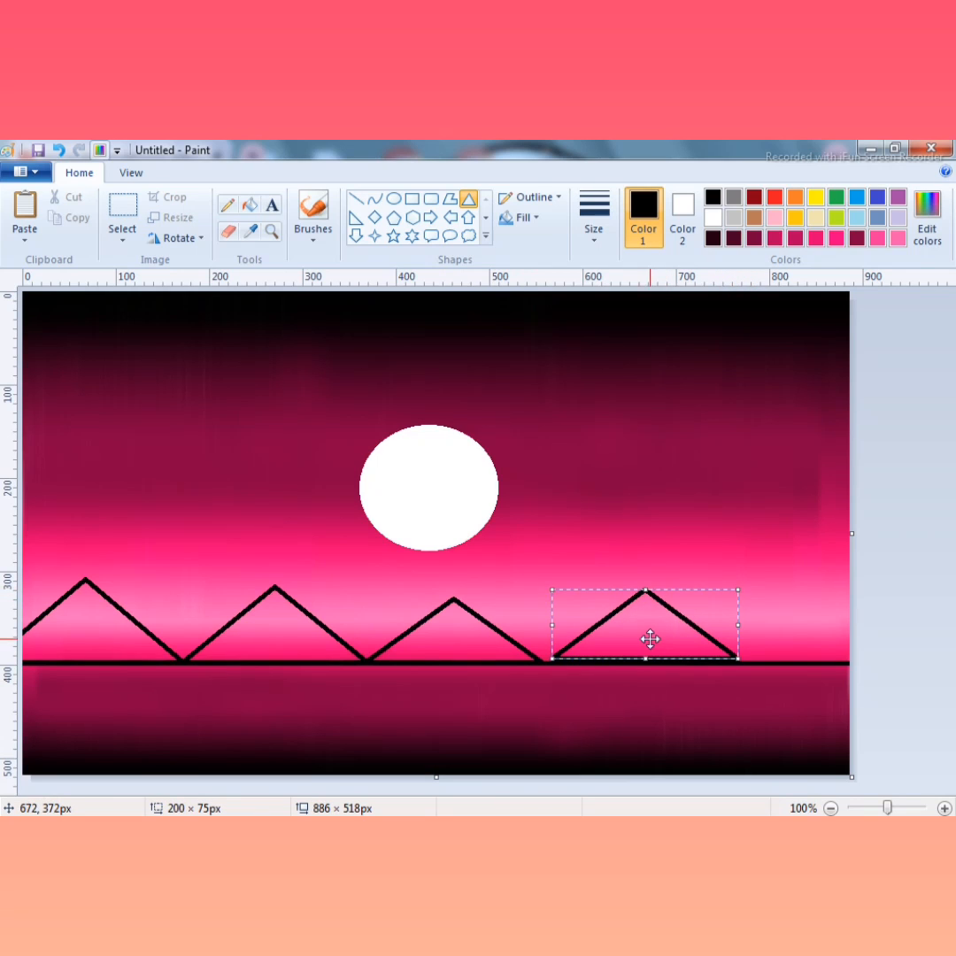
left_click_drag(651, 635, 632, 642)
left_click(563, 694)
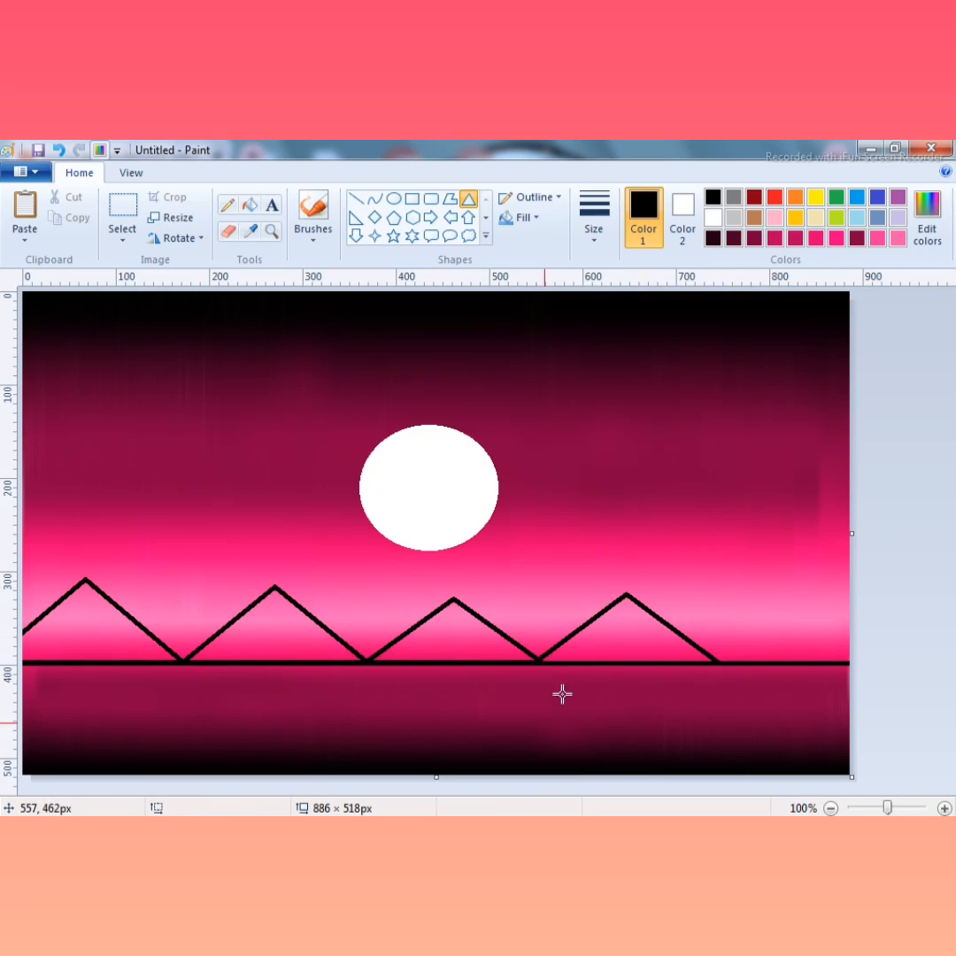
Step: Draw a fifth black outlined triangle about 161 × 73 px on the horizon line, running off the canvas's right edge
left_click_drag(713, 660, 799, 635)
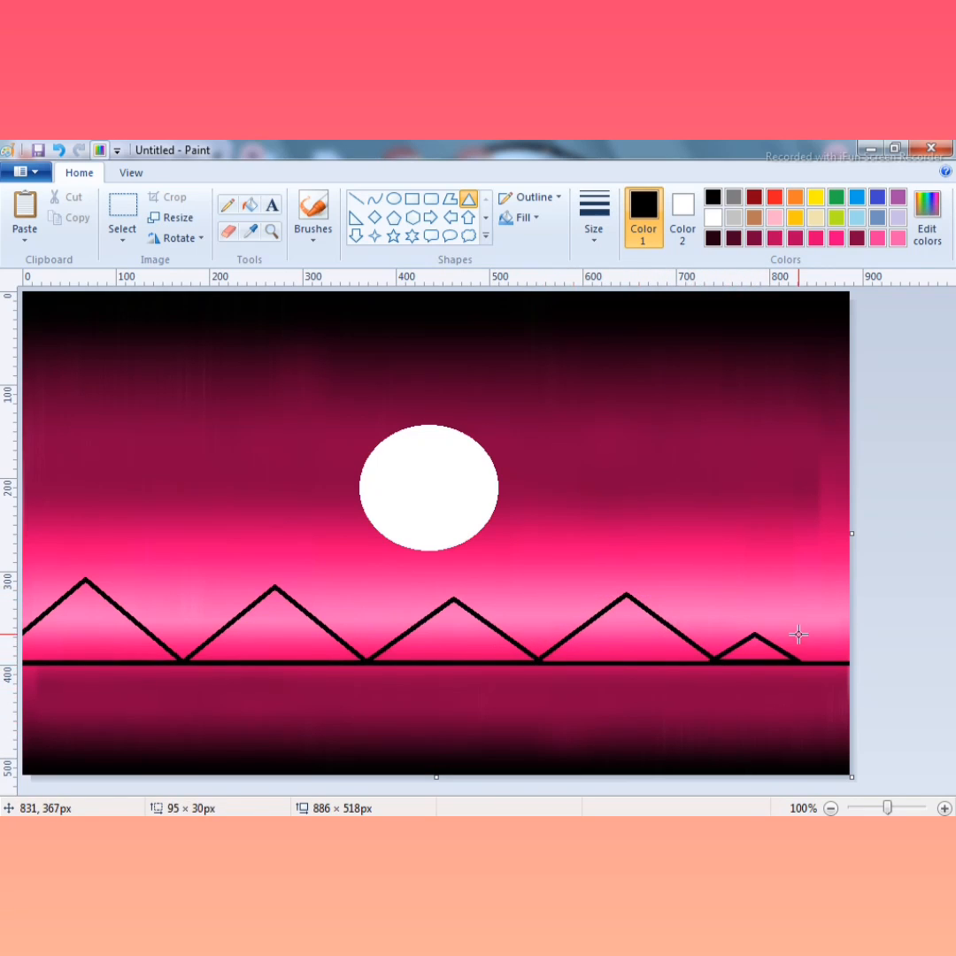
left_click_drag(742, 625, 746, 609)
left_click_drag(804, 638, 859, 602)
left_click_drag(784, 607, 779, 594)
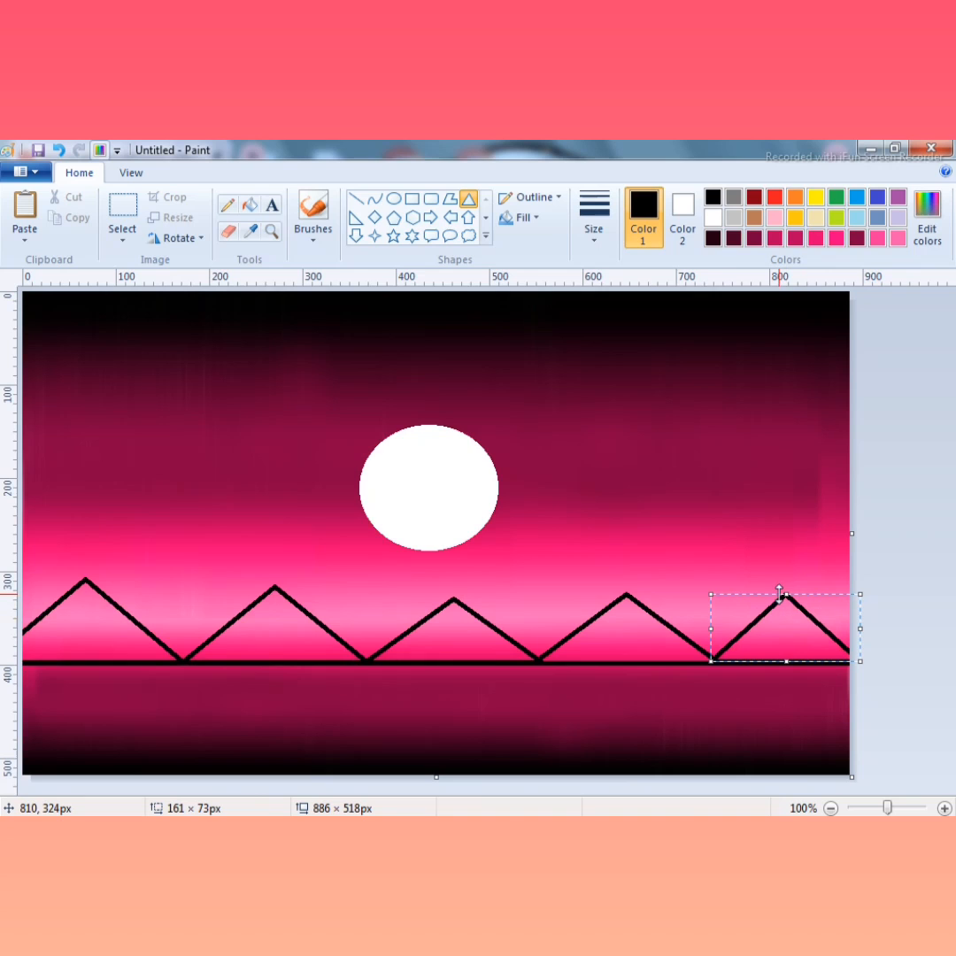
left_click(696, 631)
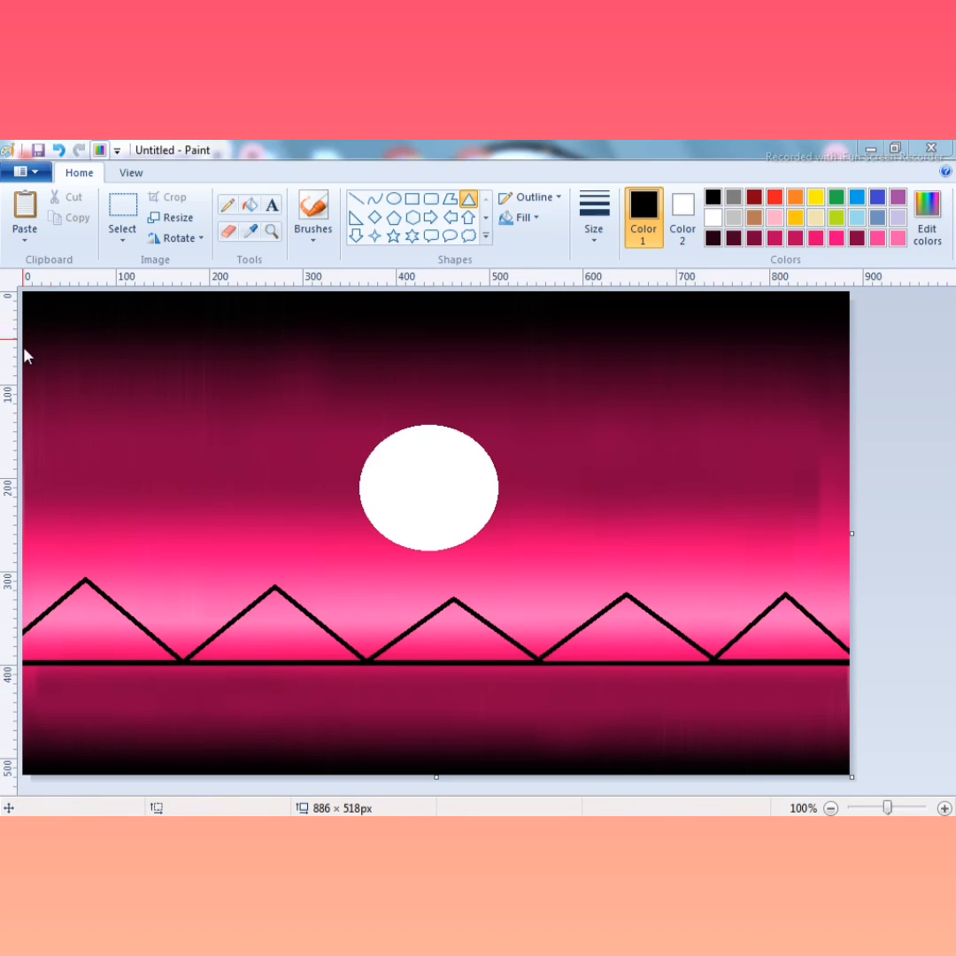
Step: Fill the insides of the first two mountain triangles from the left with black brush strokes
left_click(315, 233)
left_click(311, 267)
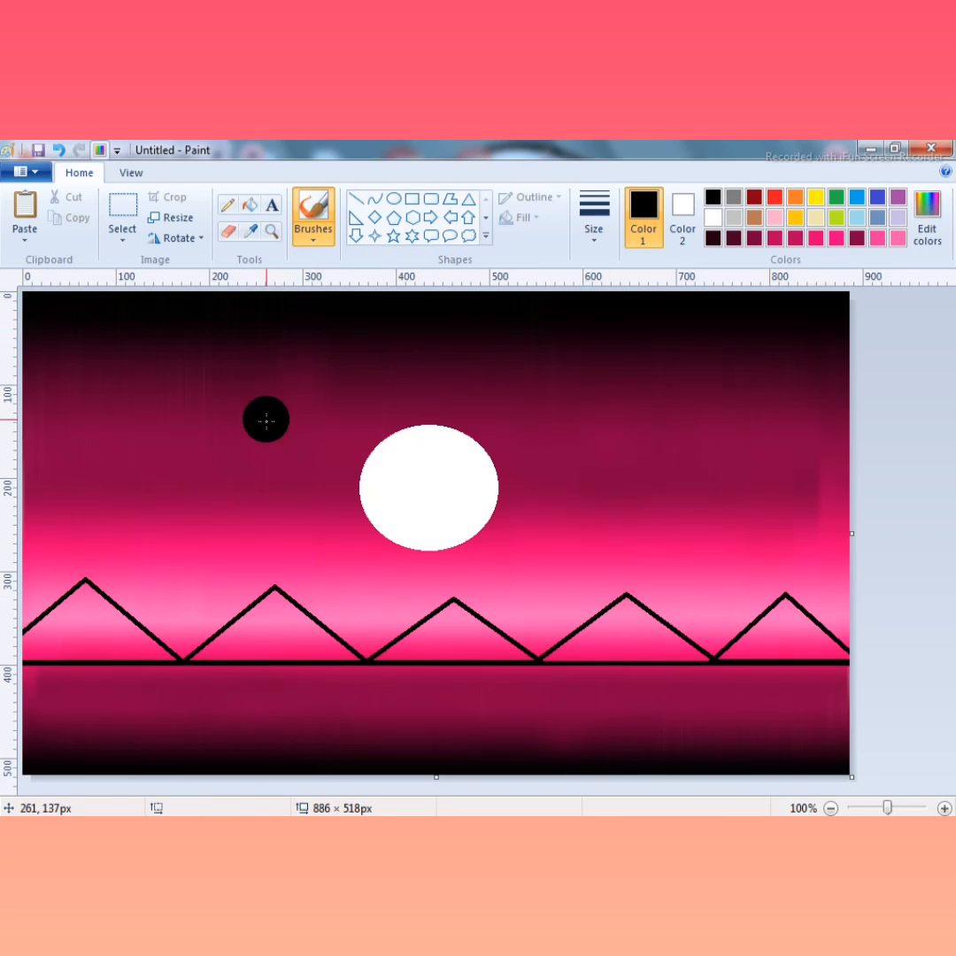
left_click_drag(40, 594, 81, 621)
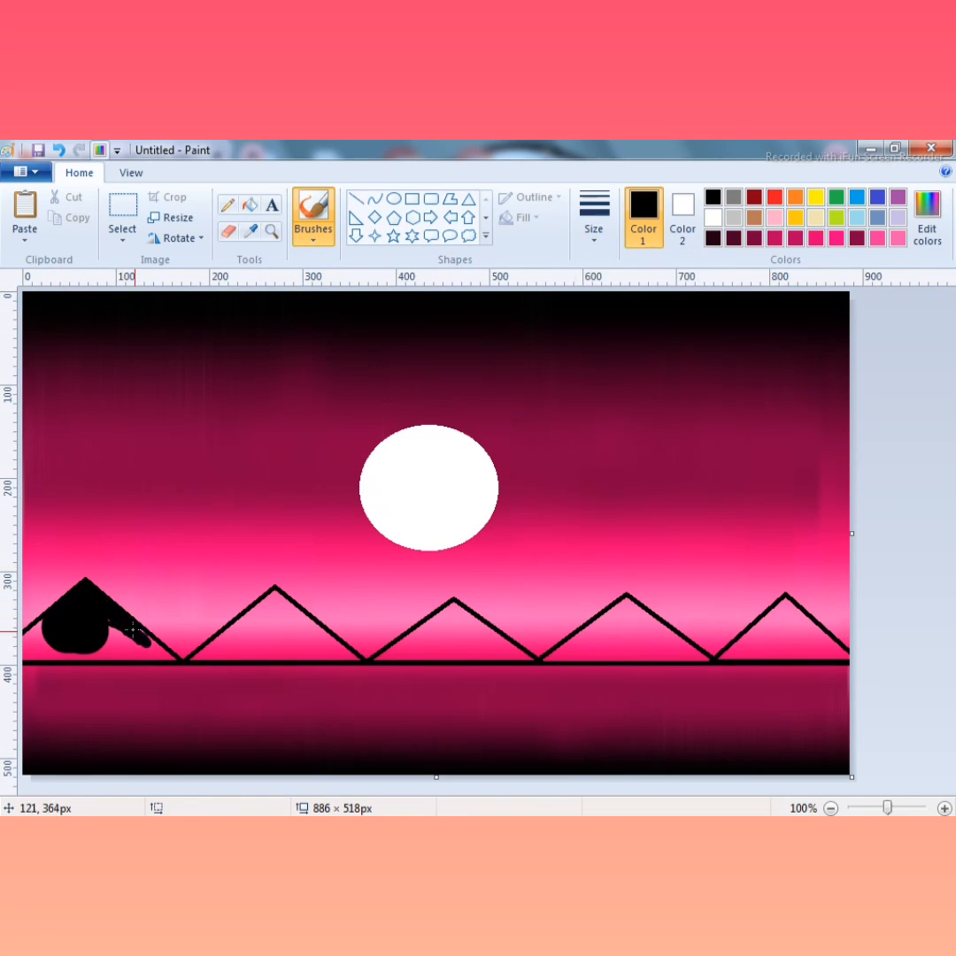
left_click_drag(74, 656, 138, 653)
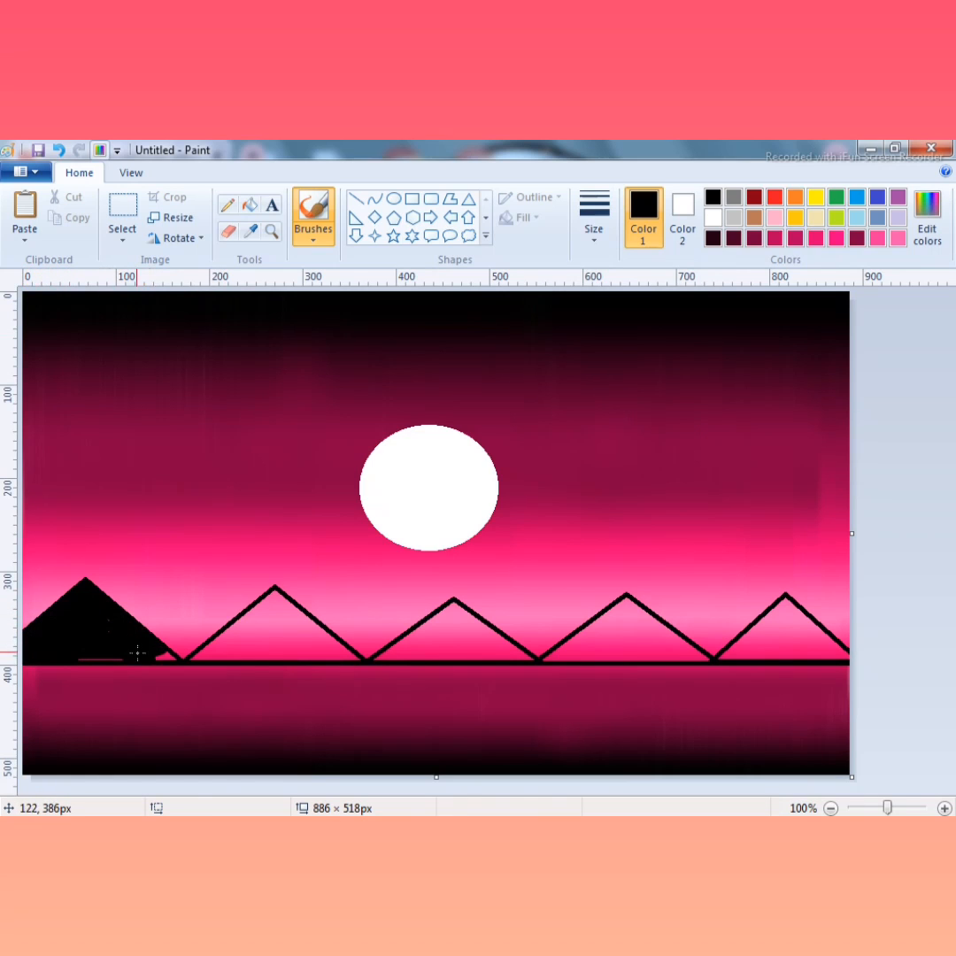
left_click_drag(275, 587, 266, 660)
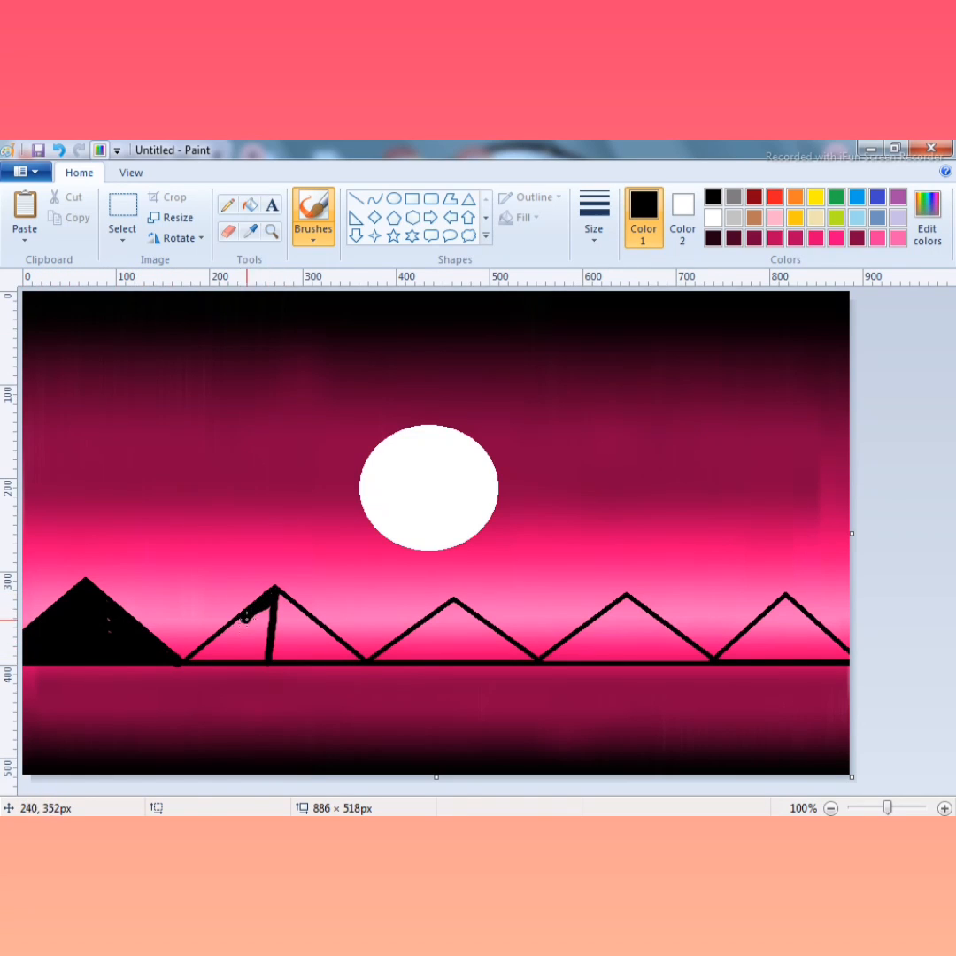
left_click_drag(265, 617, 221, 659)
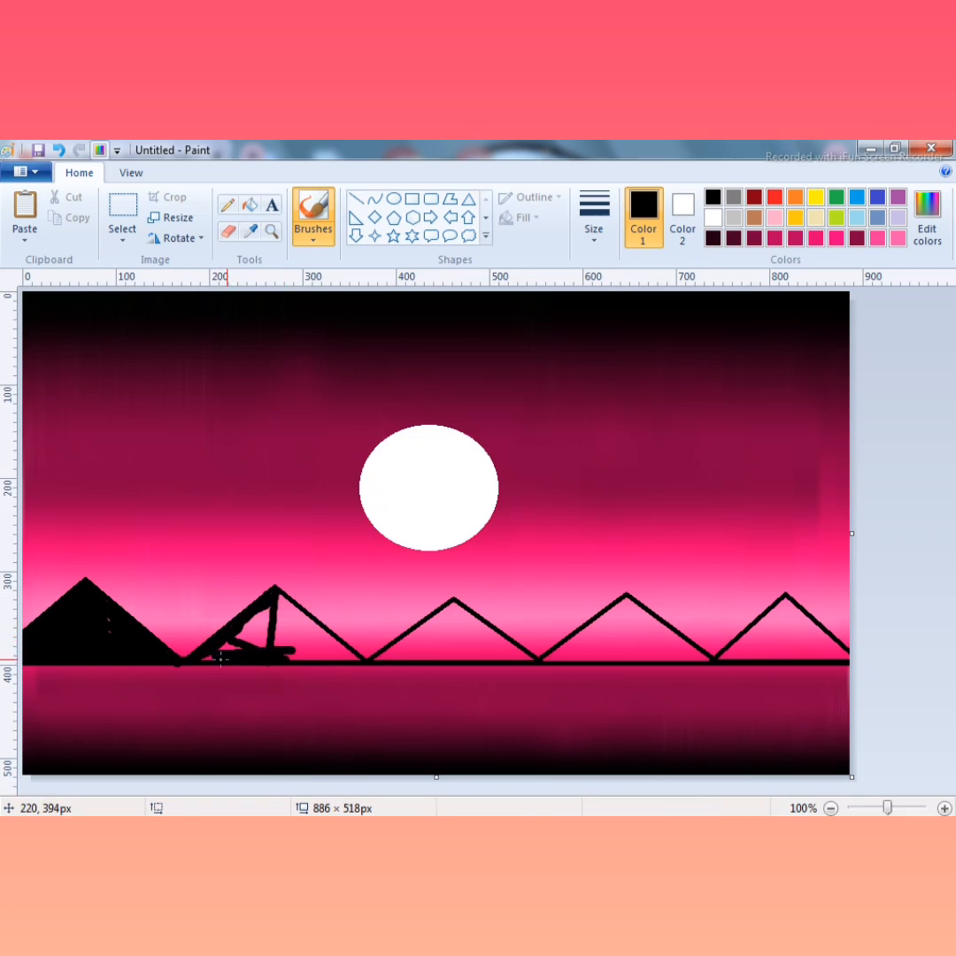
mouse_move(284, 658)
left_mouse_down()
mouse_move(257, 624)
mouse_move(267, 631)
left_mouse_up()
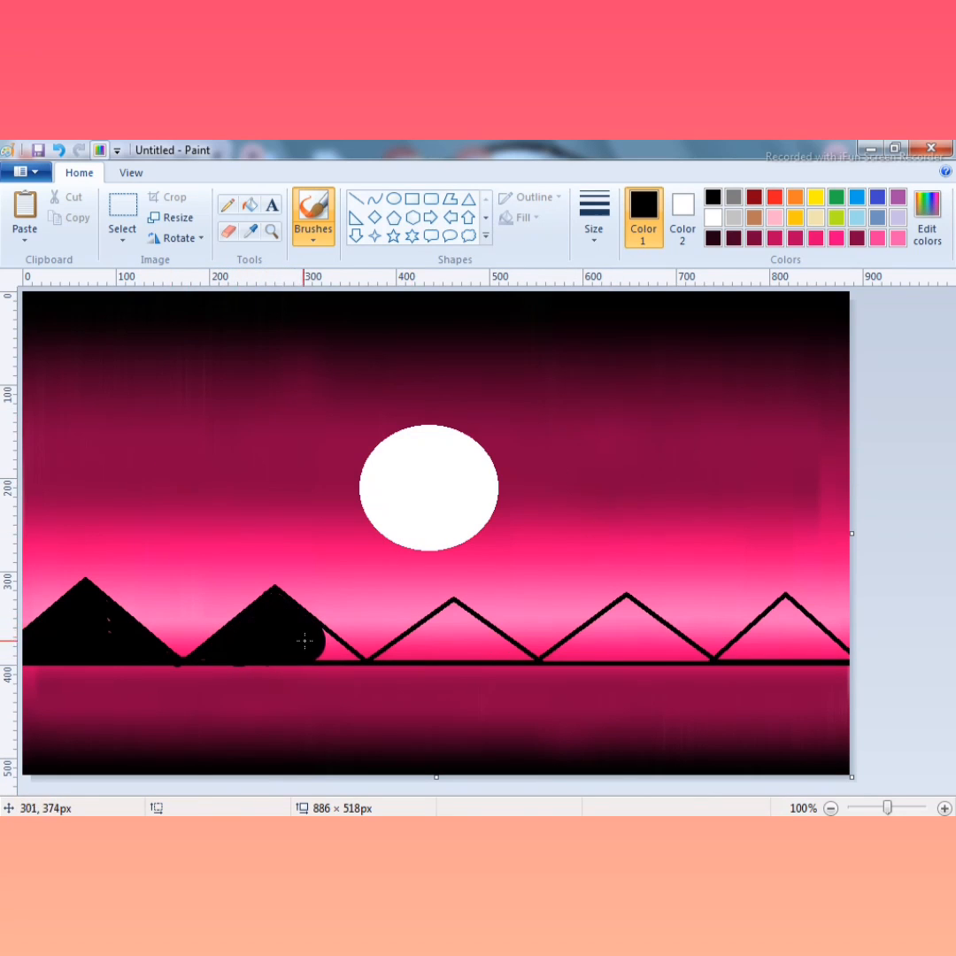
Step: Paint the remaining three mountain triangles solid black with the brush, undoing the stray dab in the sky
left_click(454, 625)
mouse_move(453, 625)
left_mouse_down()
mouse_move(448, 631)
mouse_move(478, 642)
left_mouse_up()
mouse_move(627, 622)
left_mouse_down()
mouse_move(607, 642)
mouse_move(651, 637)
left_mouse_up()
mouse_move(774, 615)
left_mouse_down()
mouse_move(786, 619)
mouse_move(780, 637)
mouse_move(752, 633)
left_mouse_up()
left_click(300, 524)
key("ctrl+z")
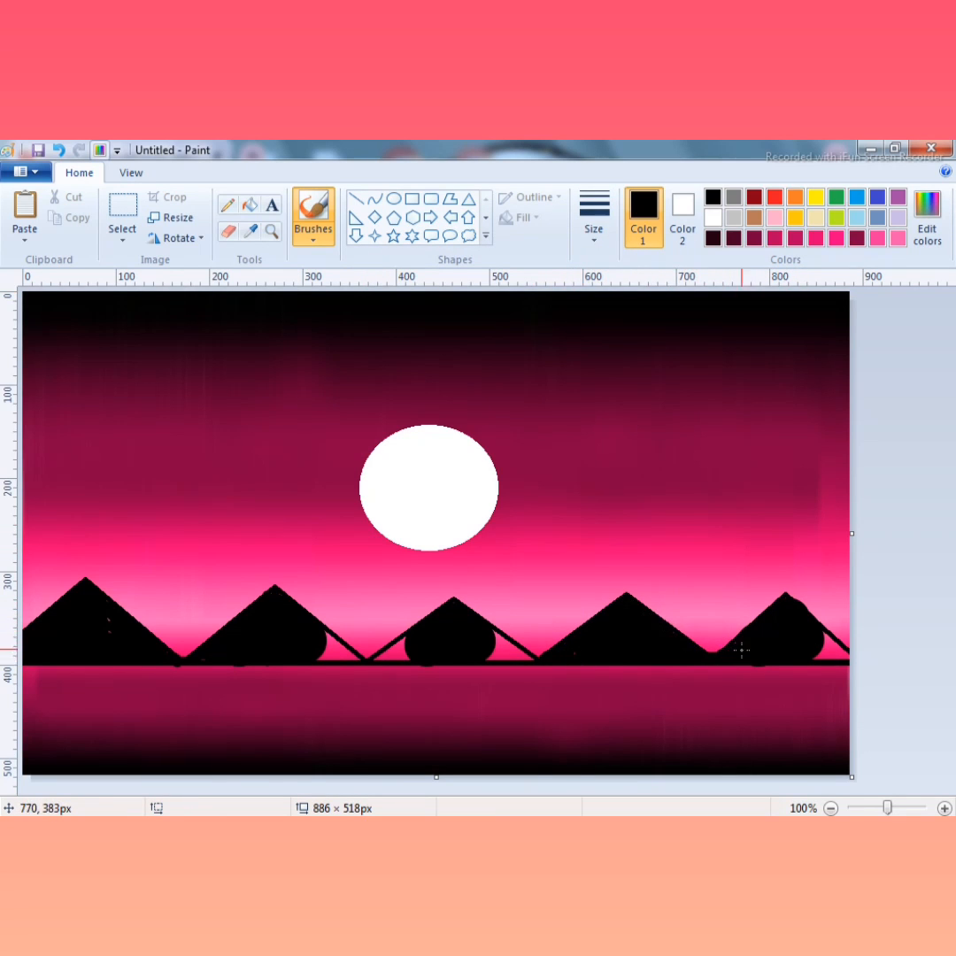
left_click_drag(488, 635, 539, 663)
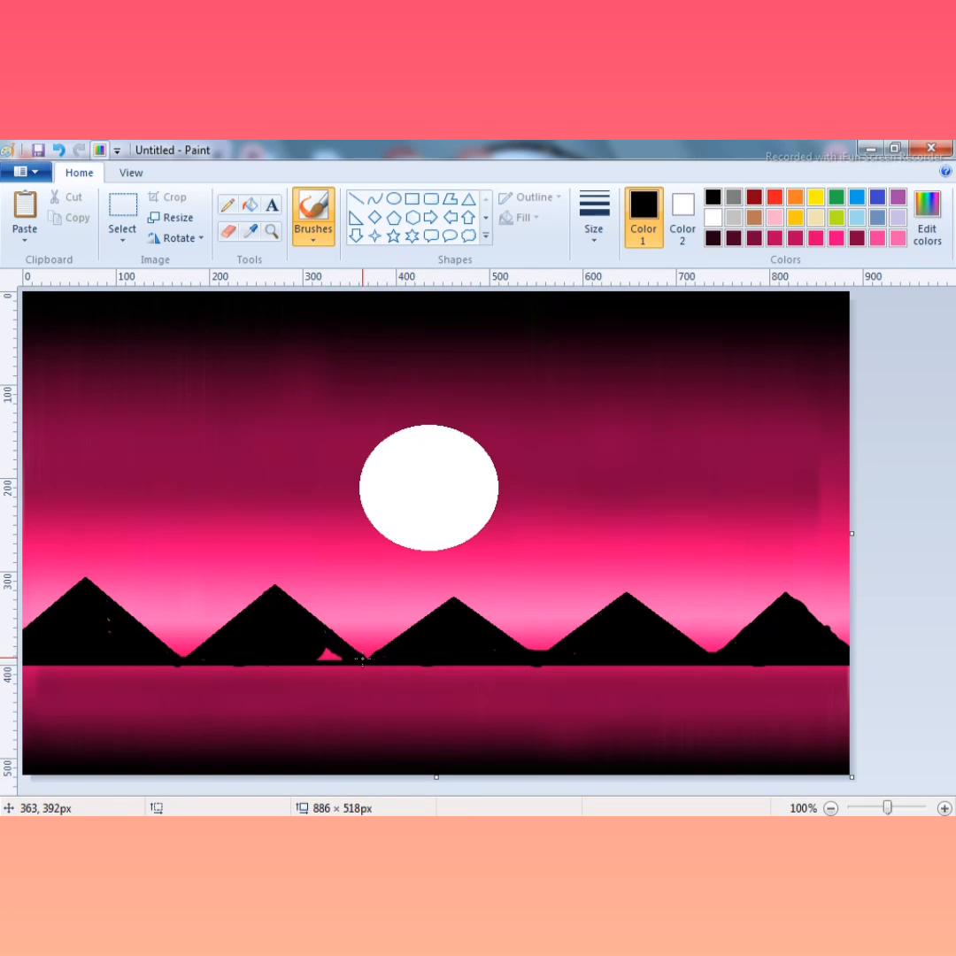
Step: Draw a black triangle about 162 × 81 px over the rightmost mountain to straighten its slopes
left_click(469, 198)
mouse_move(711, 665)
left_mouse_down()
mouse_move(830, 620)
mouse_move(862, 589)
left_mouse_up()
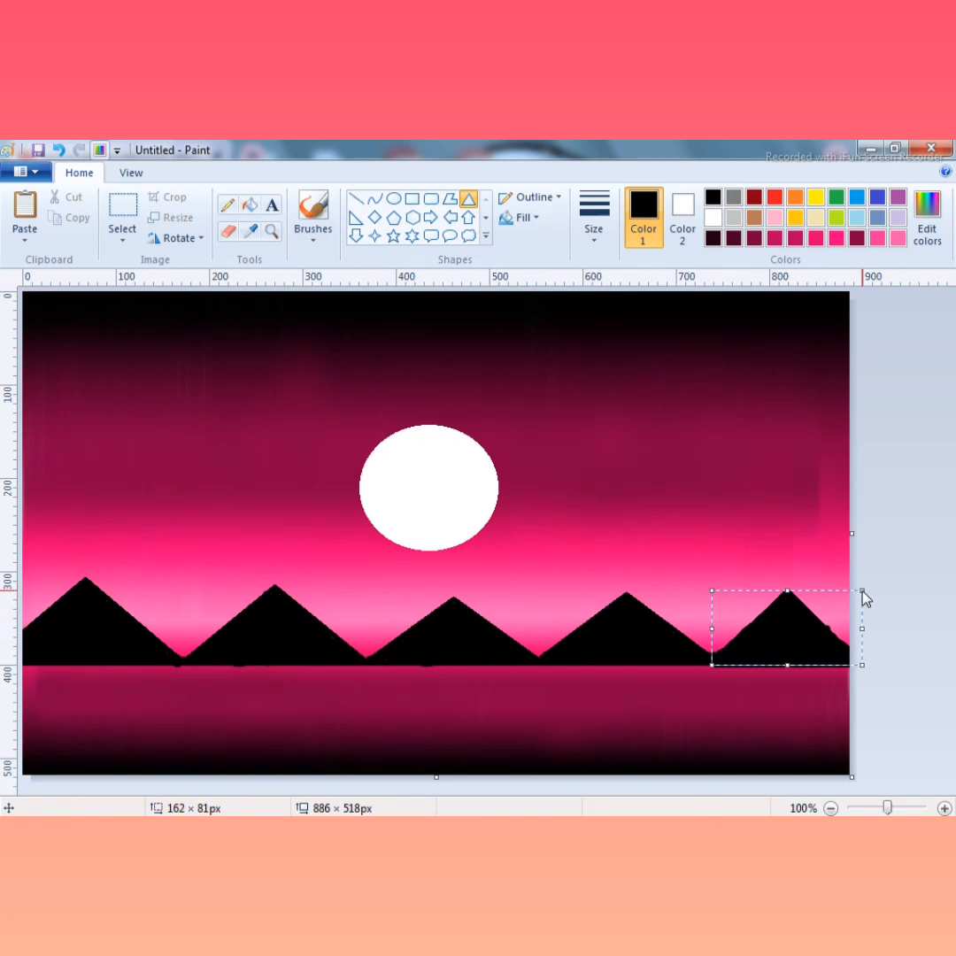
left_click(682, 647)
Step: Draw a thick black horizontal line across the full canvas width to even out the base of the mountains
left_click(356, 198)
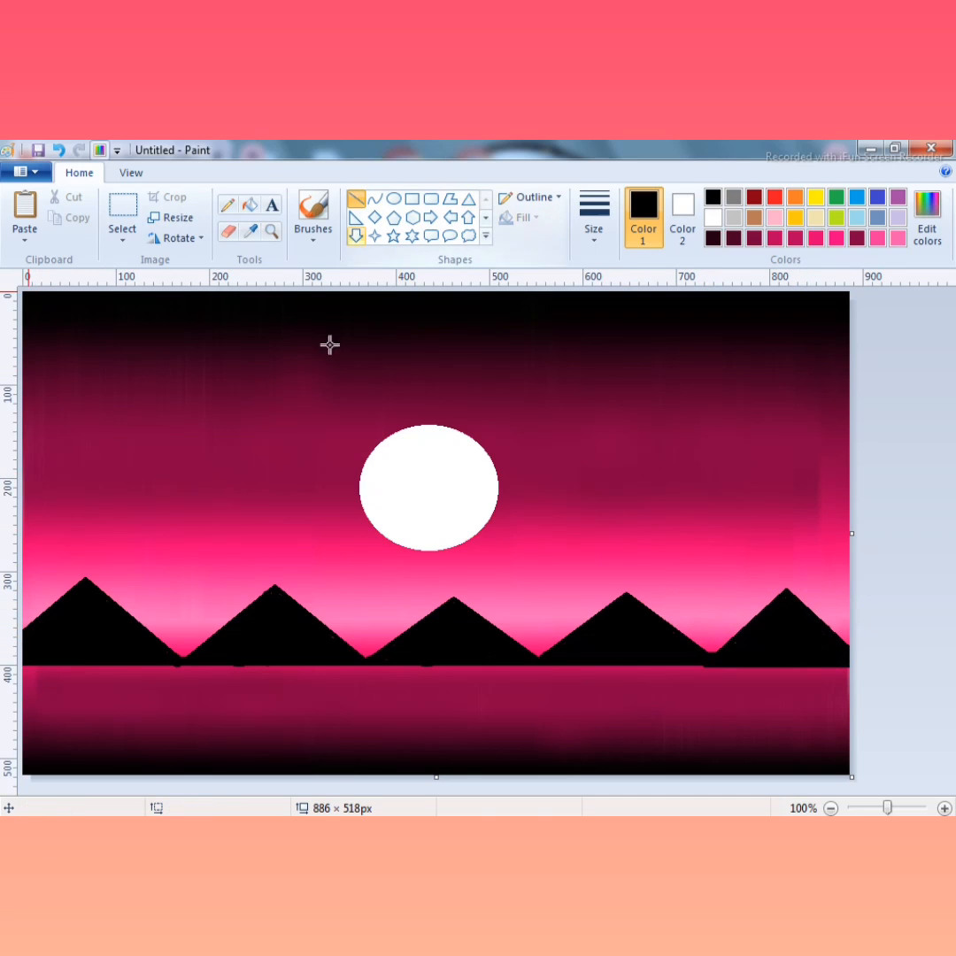
left_click_drag(31, 666, 951, 677)
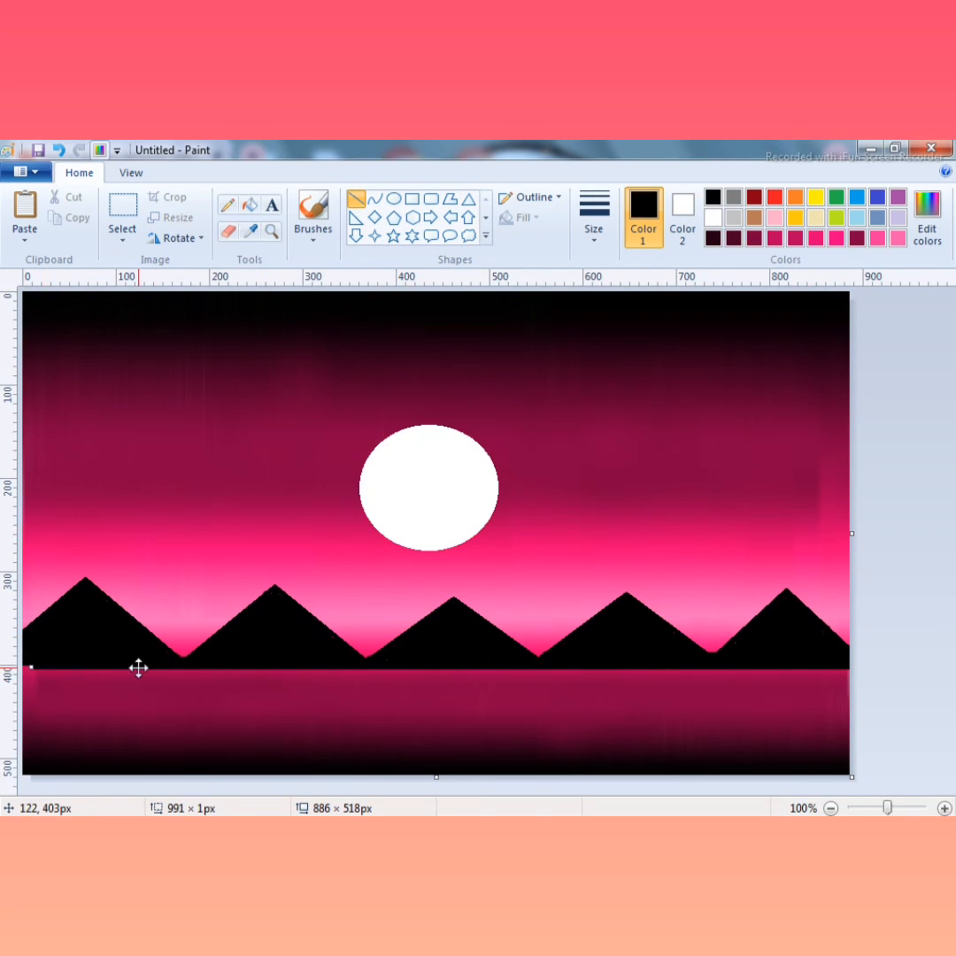
left_click_drag(151, 668, 134, 667)
left_click(143, 711)
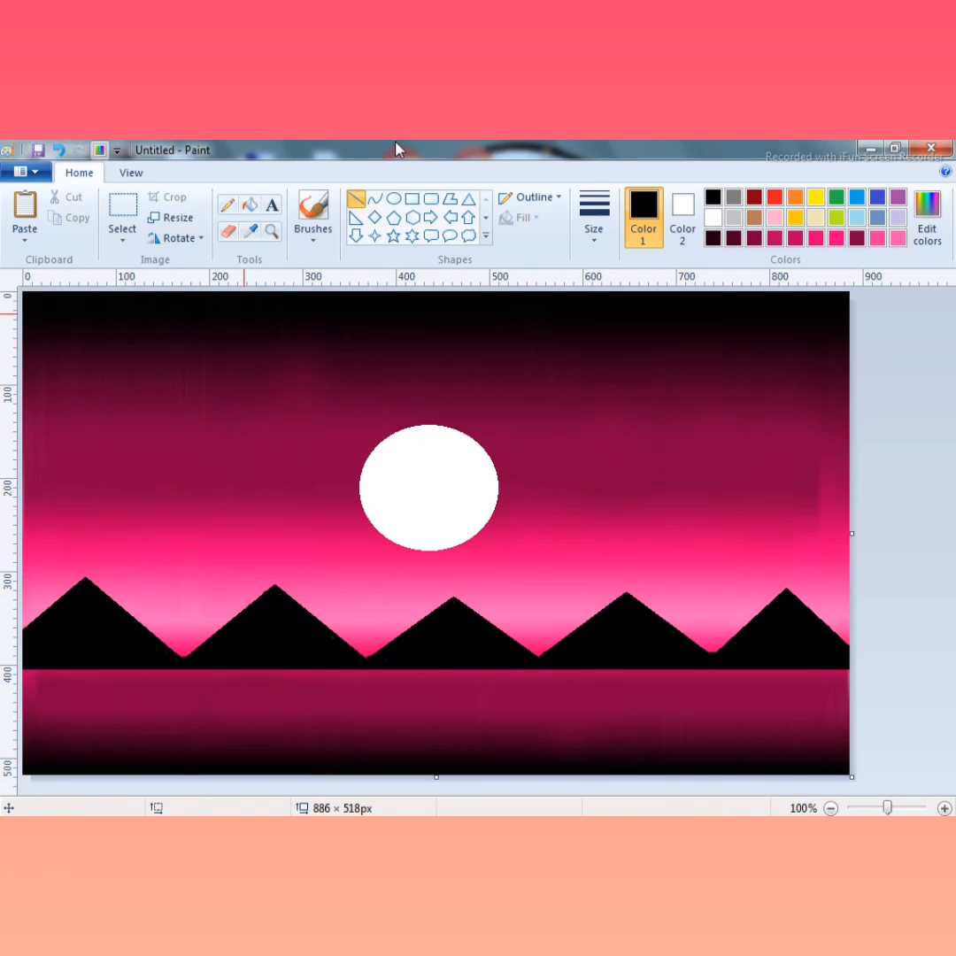
Step: Paint short, upright black brush strokes along the canvas's bottom edge as dark grass in the foreground
left_click(313, 217)
left_click(312, 265)
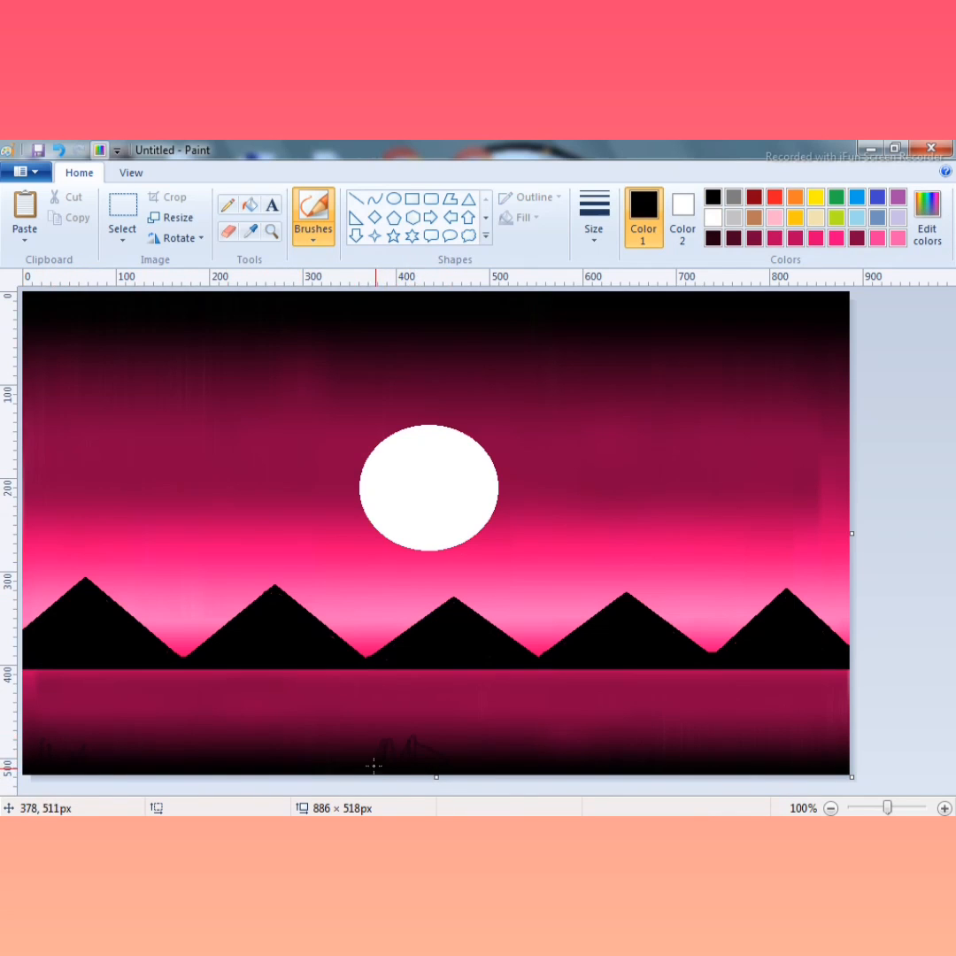
left_click(592, 232)
left_click(657, 352)
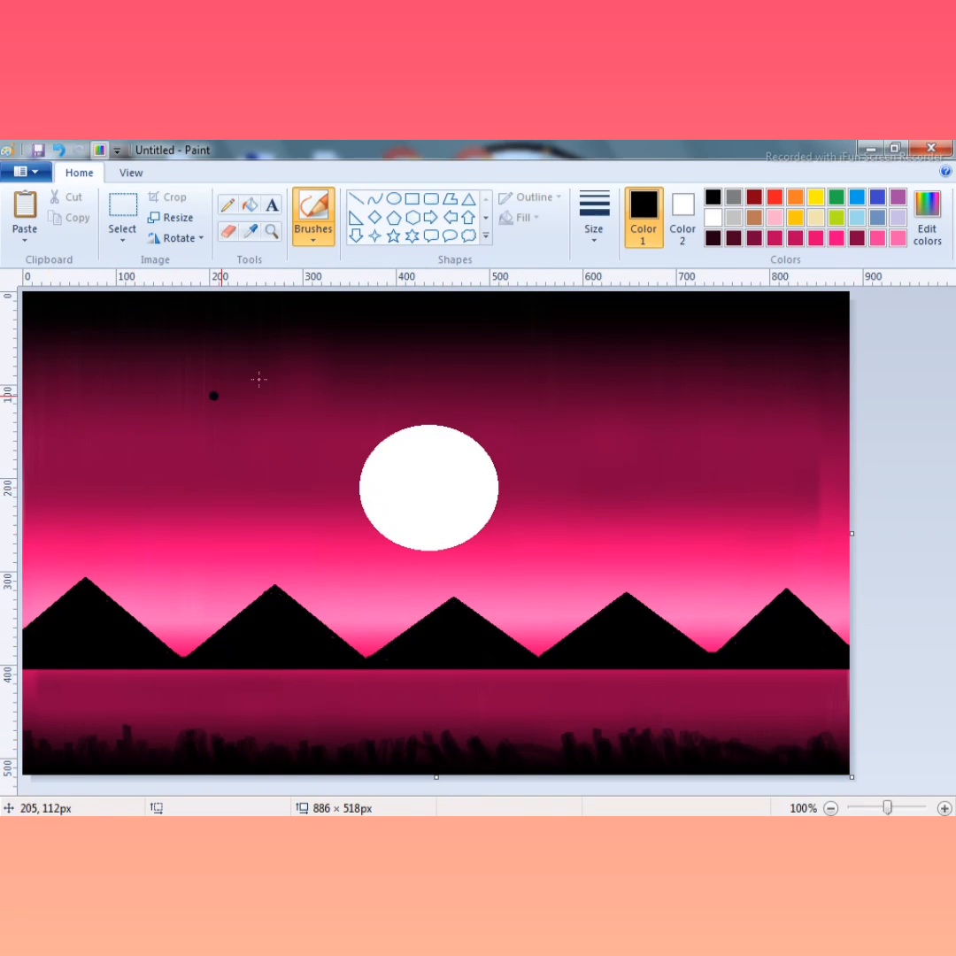
Step: Draw a white horizontal line about 191 px long at the thinnest size in the water beneath the moon
left_click(713, 217)
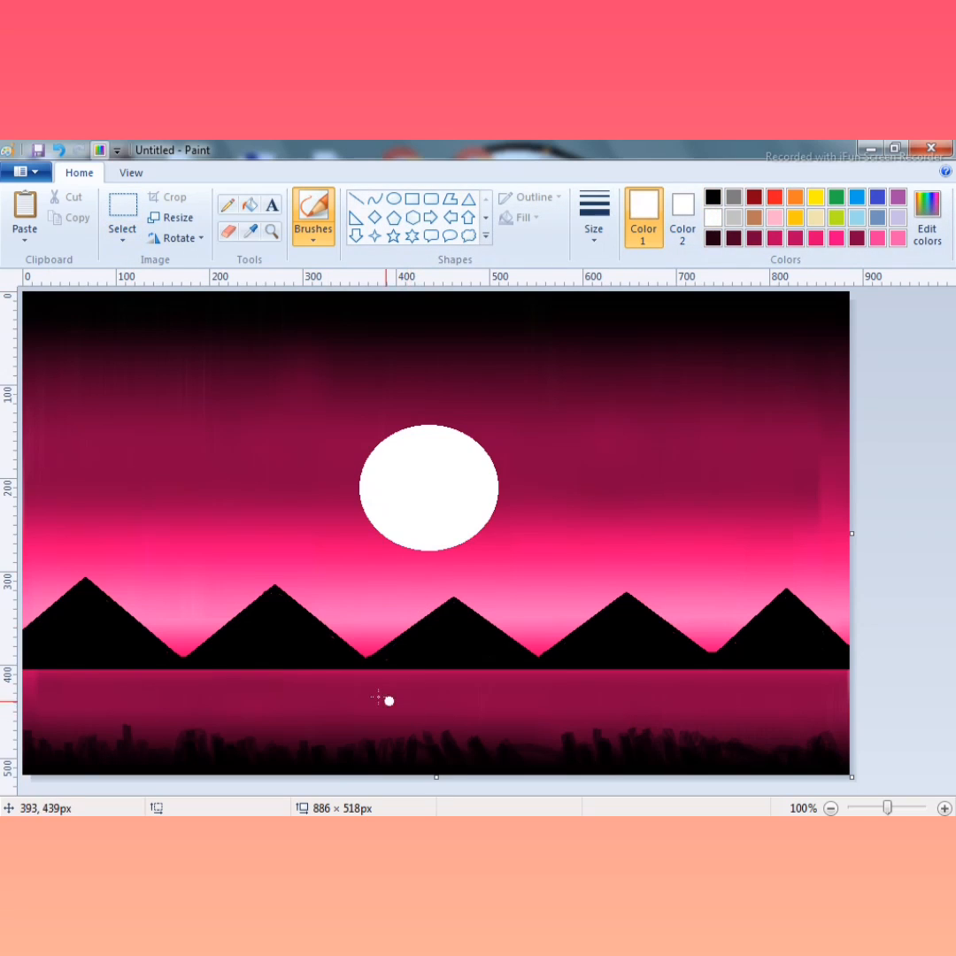
left_click(357, 198)
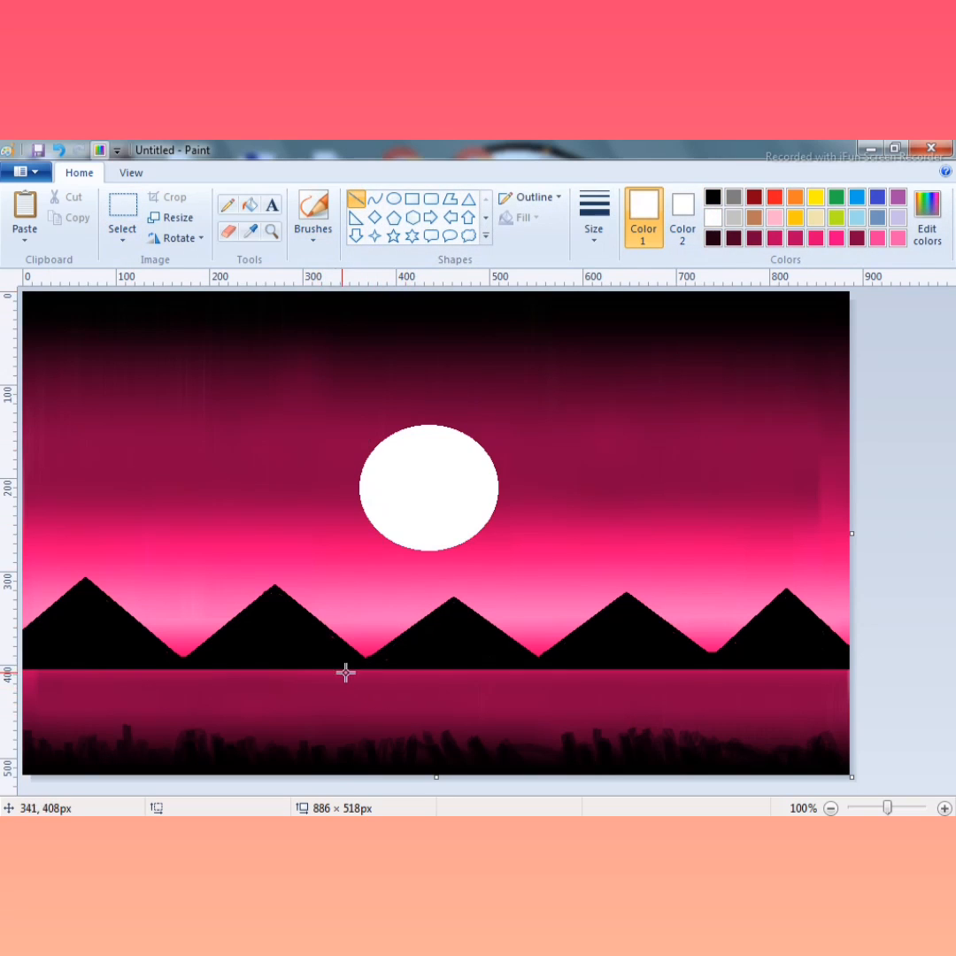
left_click_drag(341, 683, 519, 687)
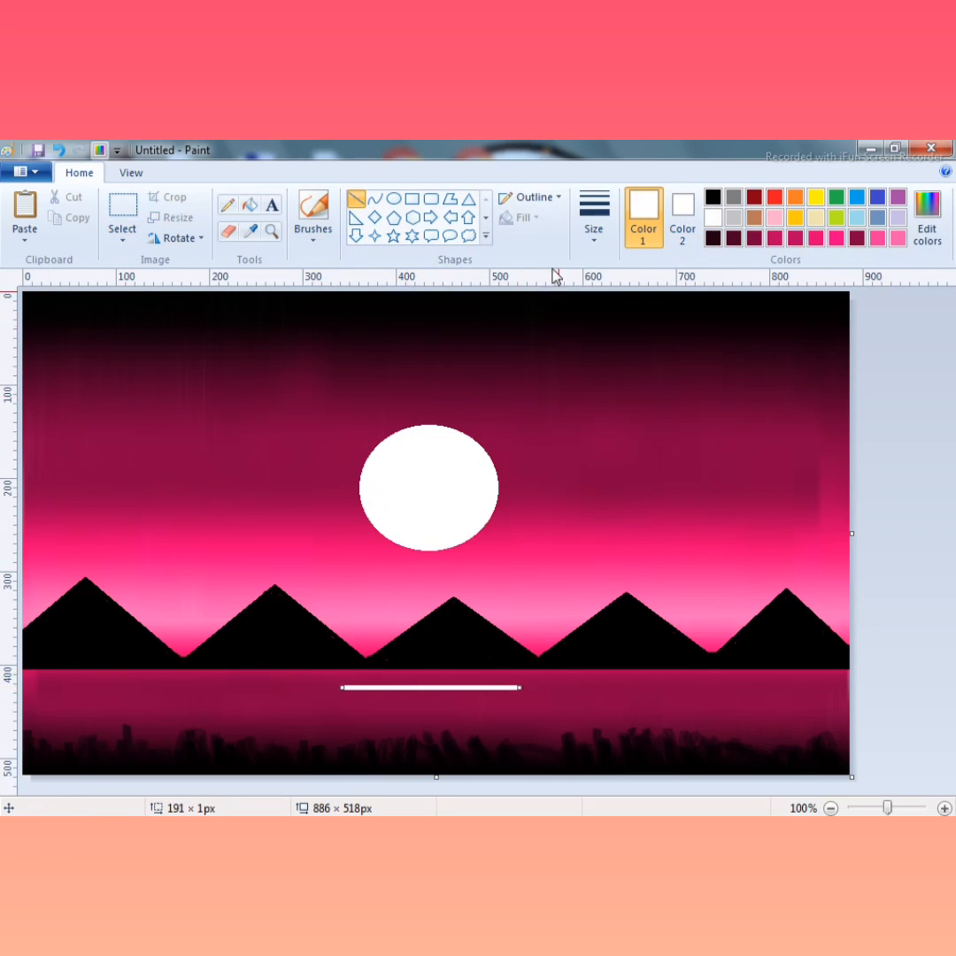
left_click(594, 240)
left_click(636, 267)
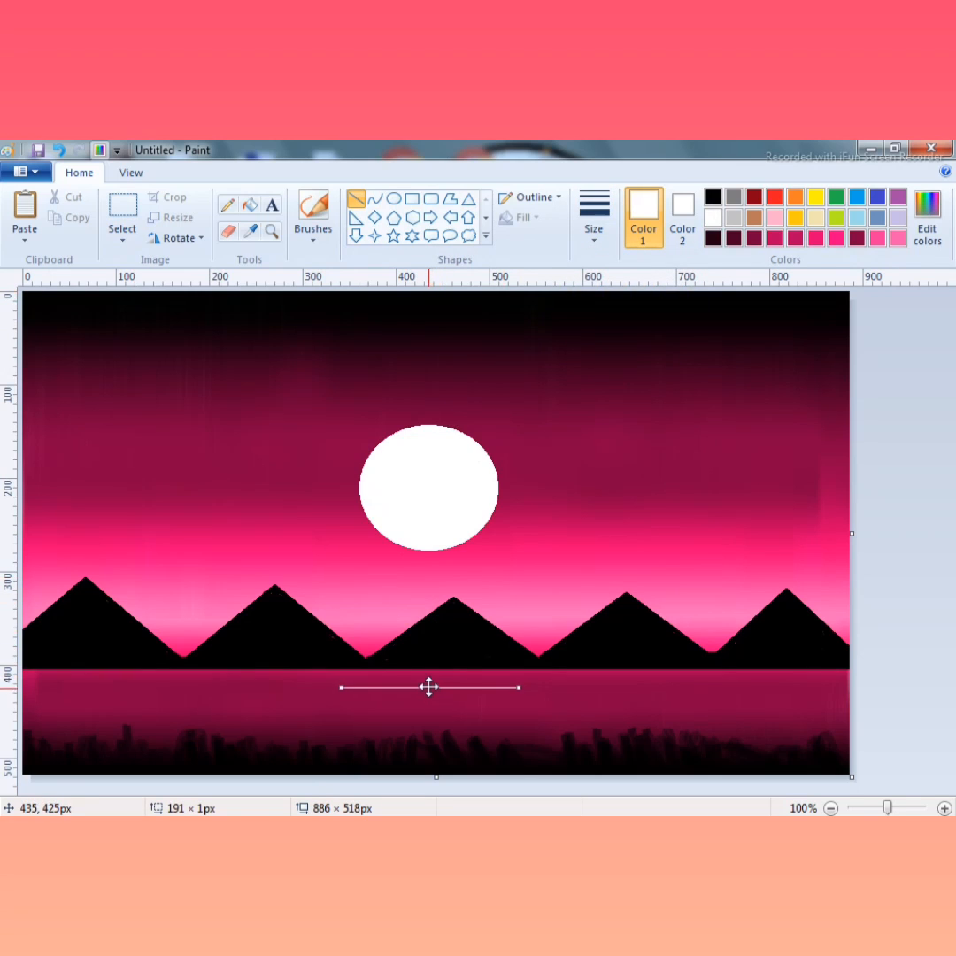
left_click_drag(374, 690, 371, 685)
left_click(304, 692)
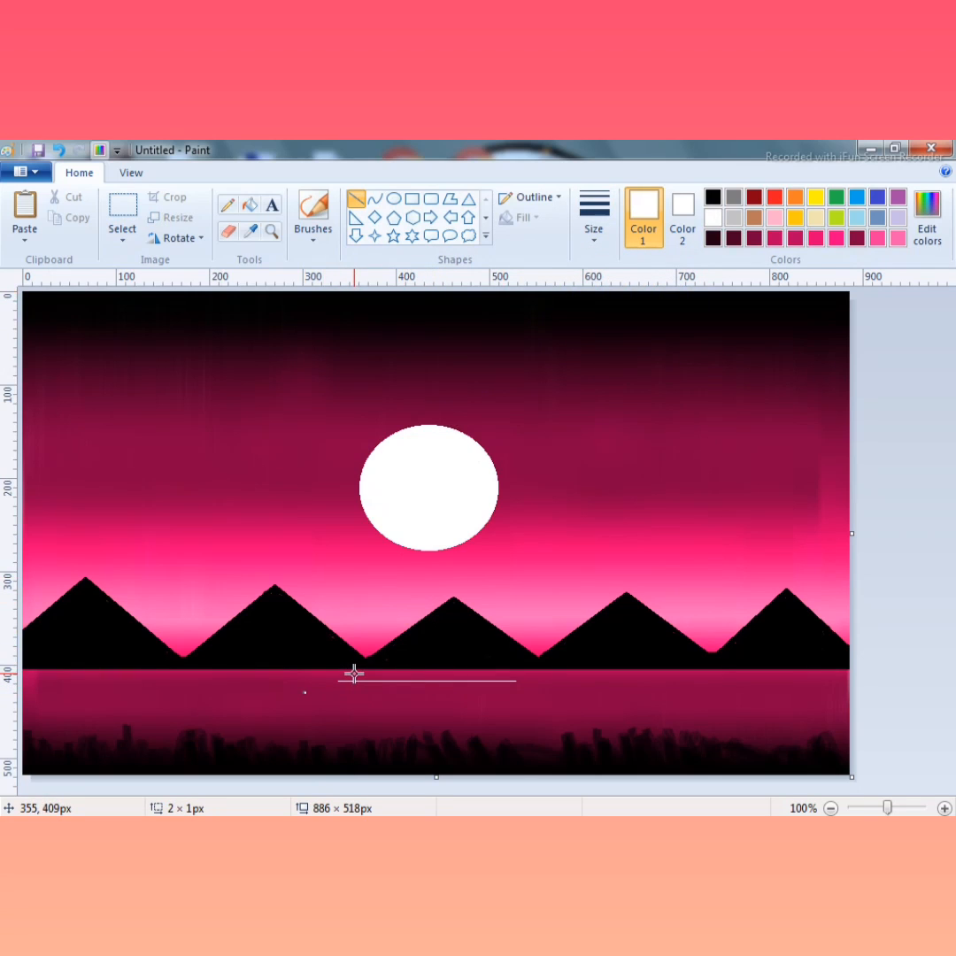
Step: Add four thin white horizontal lines, about 56 to 150 px long, closely above and below the first reflection line
left_click_drag(371, 672, 464, 684)
left_click(406, 701)
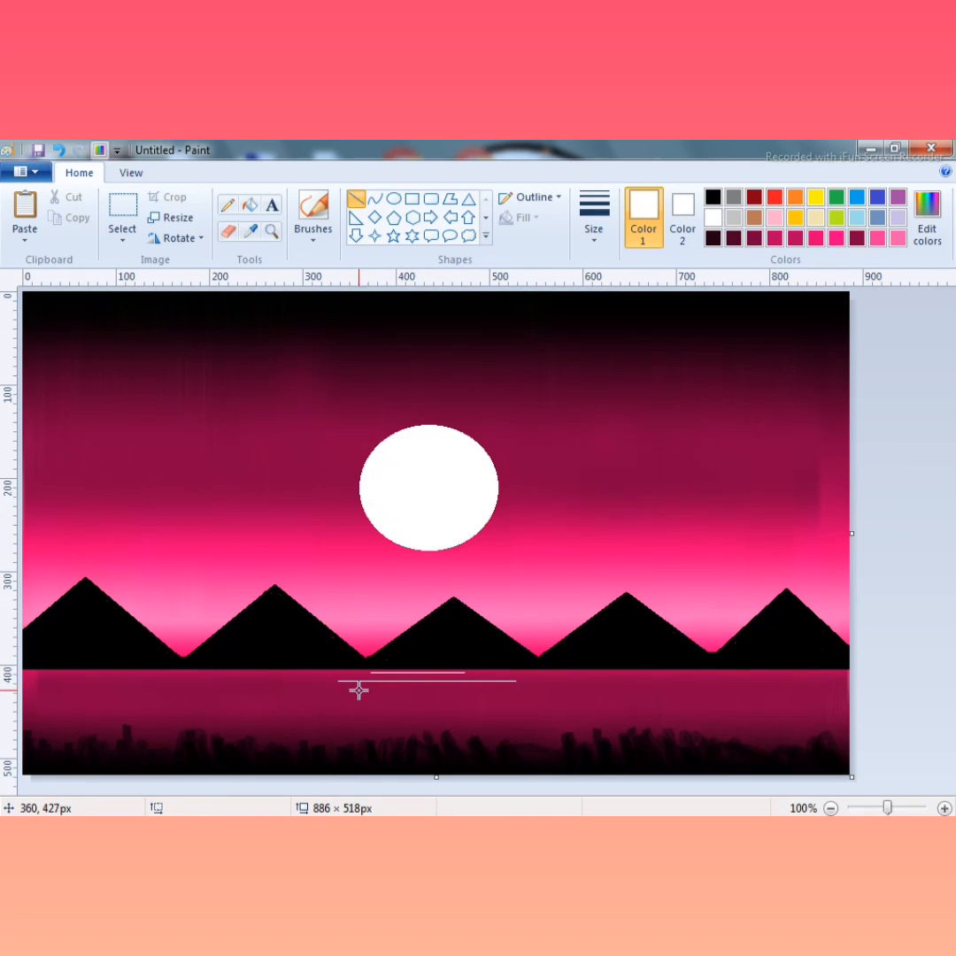
left_click_drag(357, 690, 496, 690)
left_click_drag(390, 686, 472, 686)
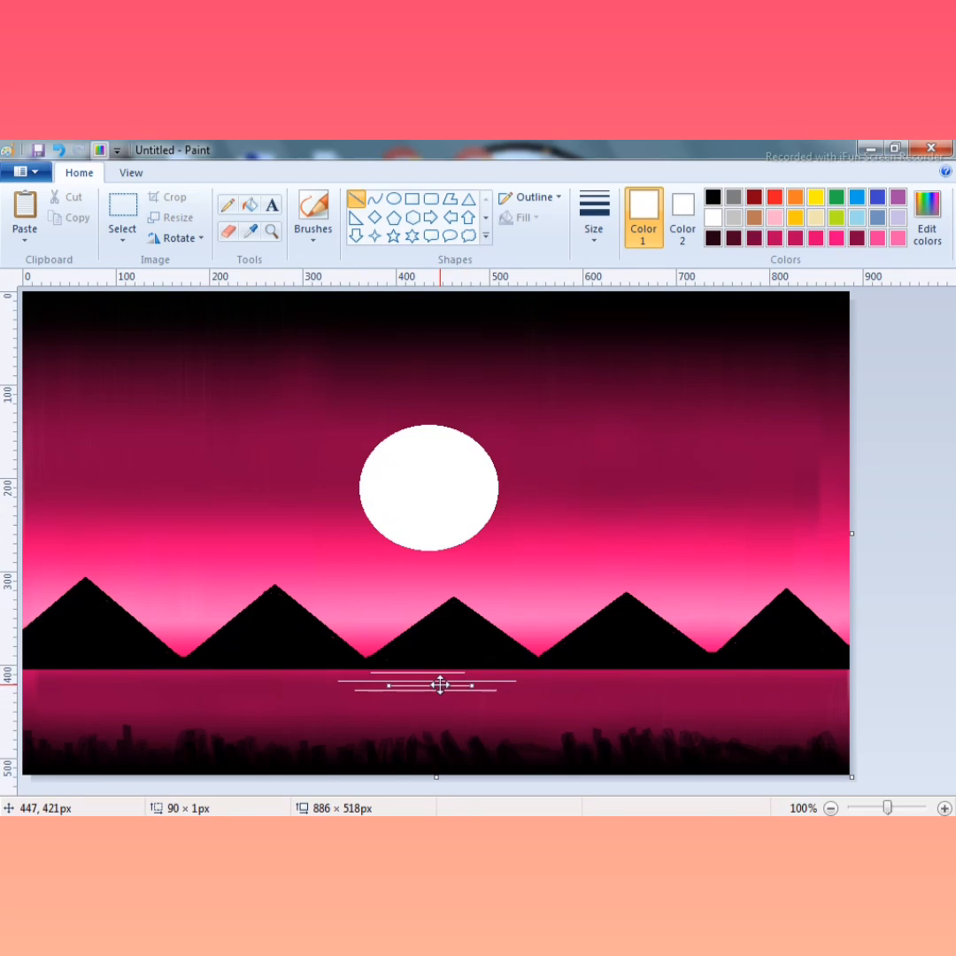
left_click(338, 706)
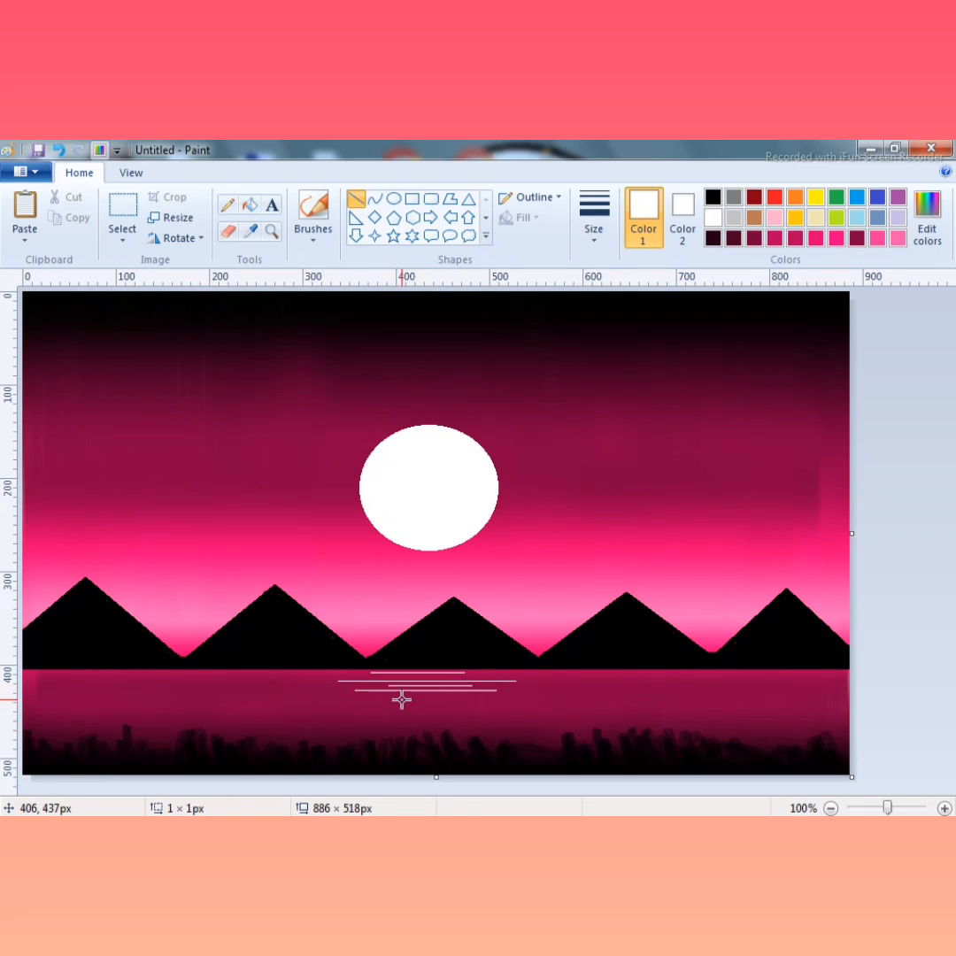
mouse_move(402, 700)
left_mouse_down()
mouse_move(453, 700)
mouse_move(430, 693)
mouse_move(426, 677)
left_mouse_up()
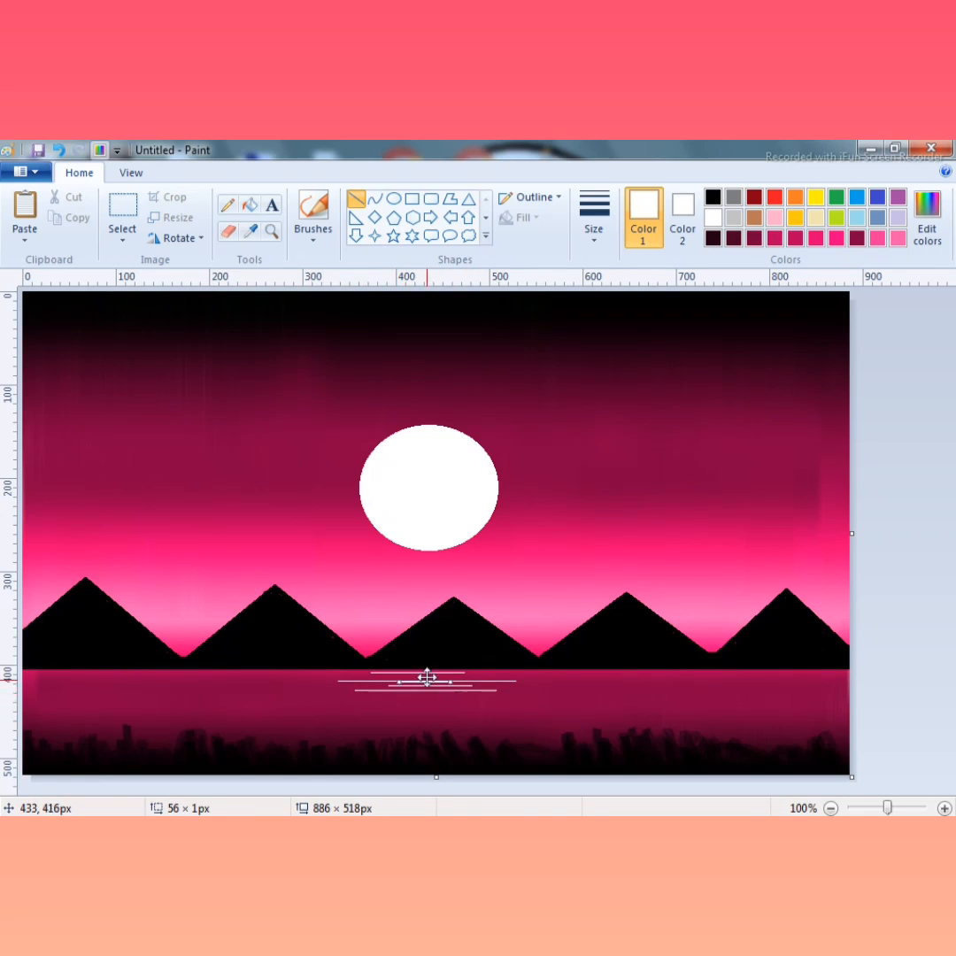
left_click(394, 695)
Step: Extend the moon's reflection downward with four more thin white horizontal lines, about 83 to 195 px long
left_click_drag(348, 699, 528, 701)
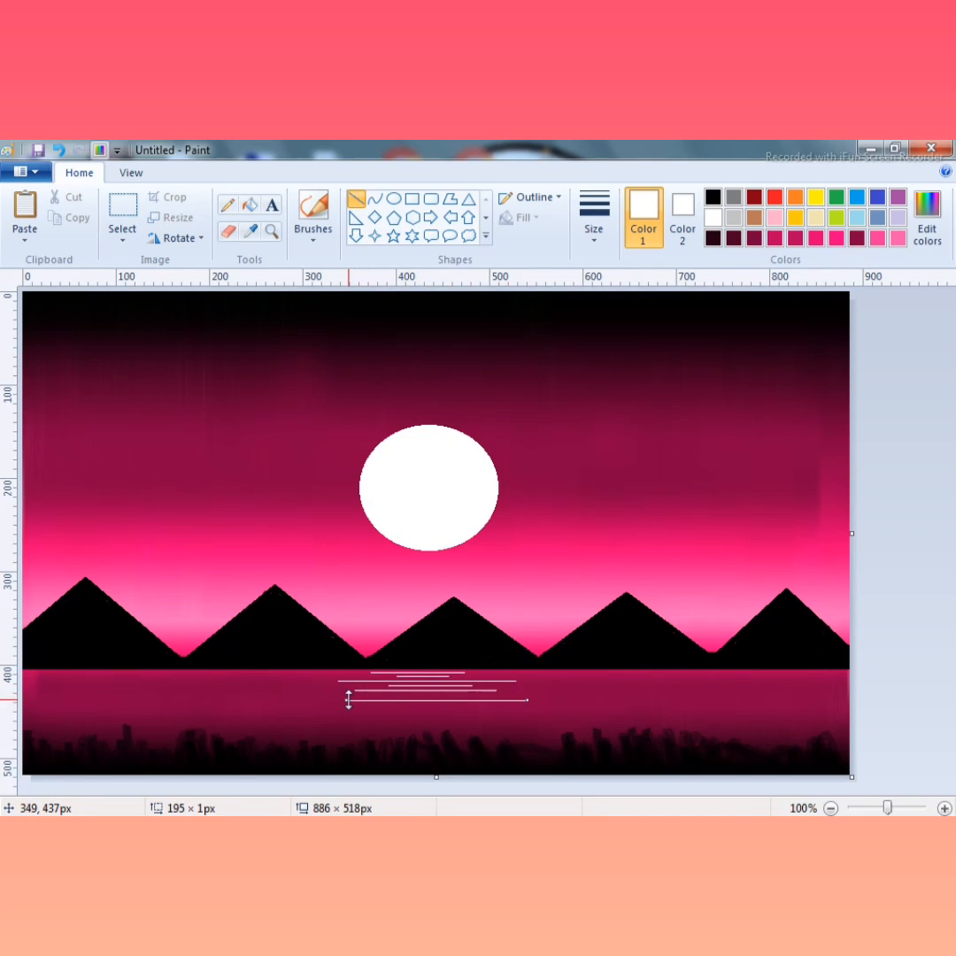
mouse_move(446, 702)
left_mouse_down()
mouse_move(439, 697)
mouse_move(470, 705)
mouse_move(437, 693)
left_mouse_up()
left_click(427, 721)
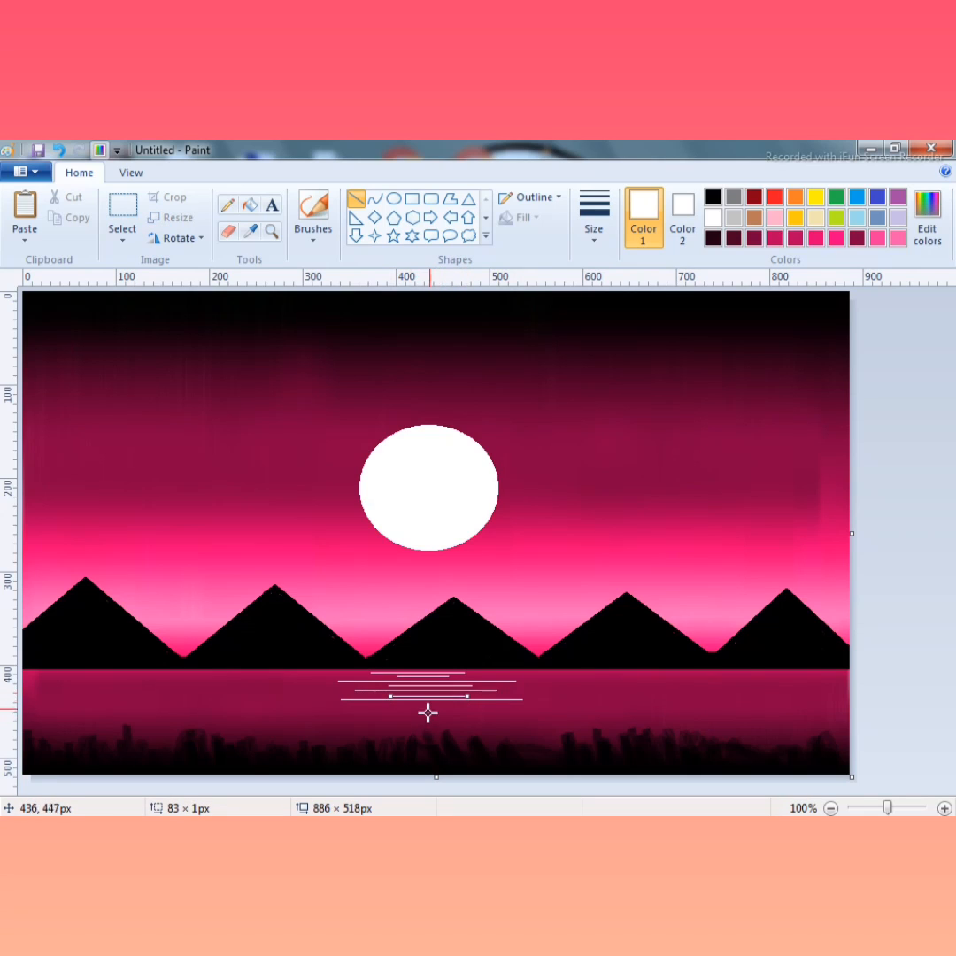
left_click(426, 713)
mouse_move(357, 706)
left_mouse_down()
mouse_move(500, 706)
mouse_move(503, 717)
left_mouse_up()
left_click(407, 720)
left_click(367, 721)
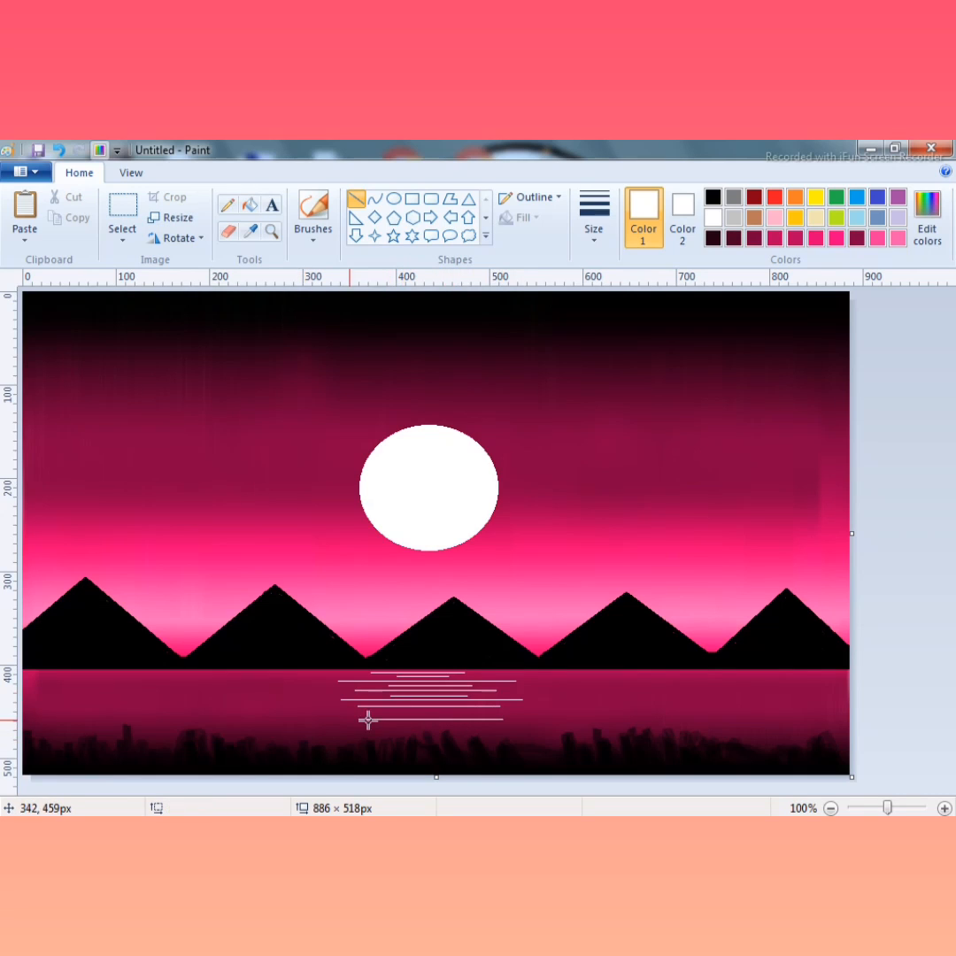
Step: Complete the lower end of the moon's reflection with two thin white lines about 122 and 53 px long, undoing the stray dot
left_click_drag(363, 712, 480, 712)
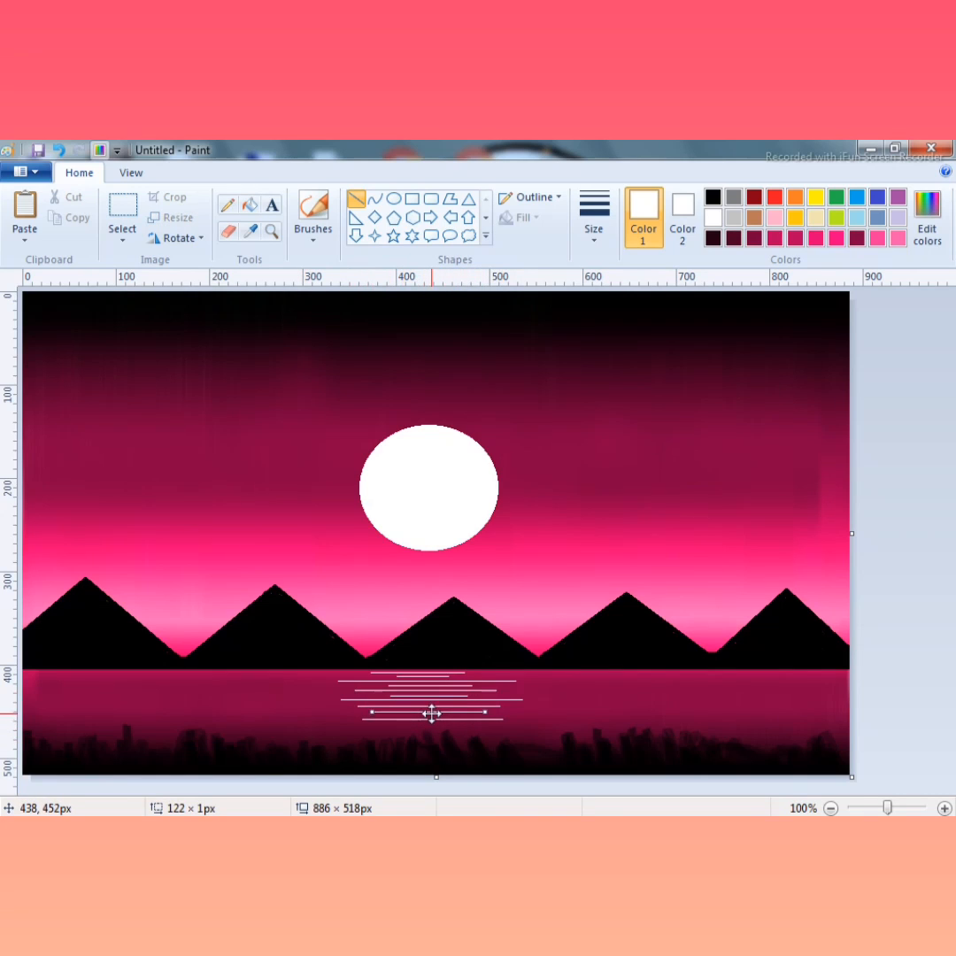
left_click(344, 713)
mouse_move(404, 724)
left_mouse_down()
mouse_move(454, 725)
mouse_move(457, 714)
mouse_move(456, 723)
left_mouse_up()
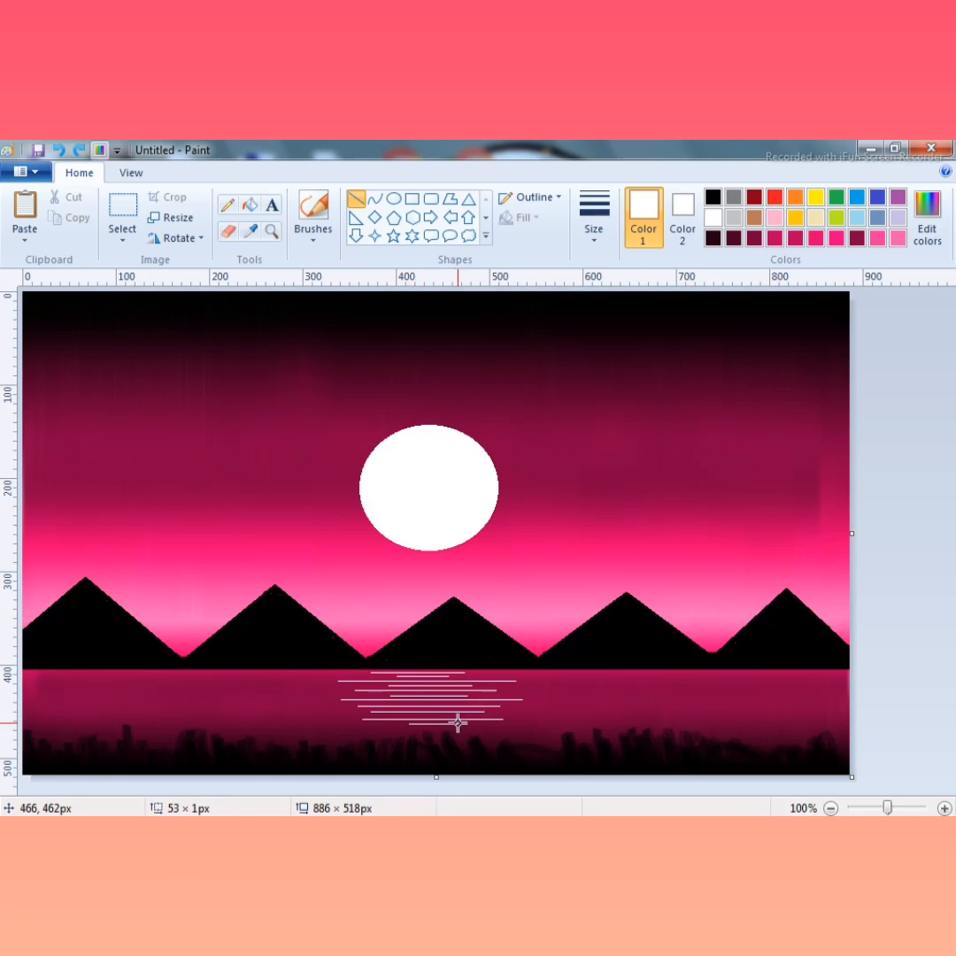
left_click(319, 725)
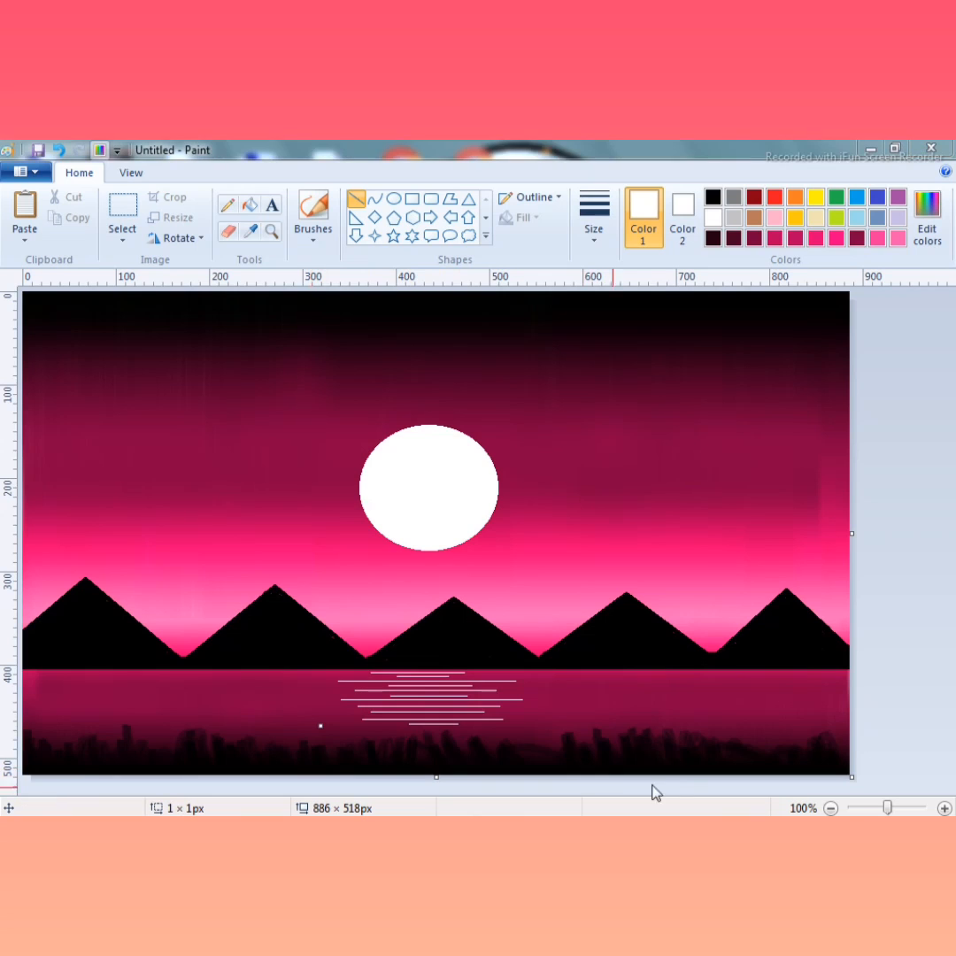
key("ctrl+z")
left_click(506, 744)
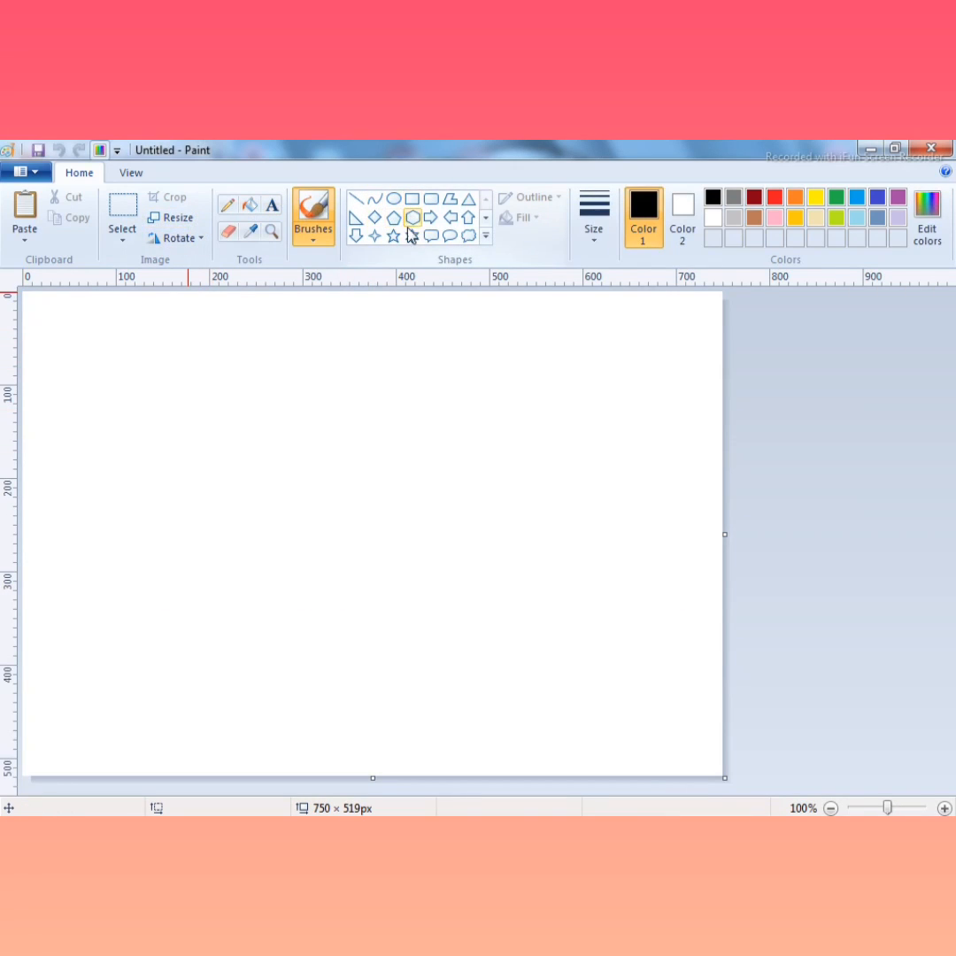
Step: Draw a black outlined cloud callout about 265 × 188 px on the blank canvas and move it down towards the centre
left_click(468, 235)
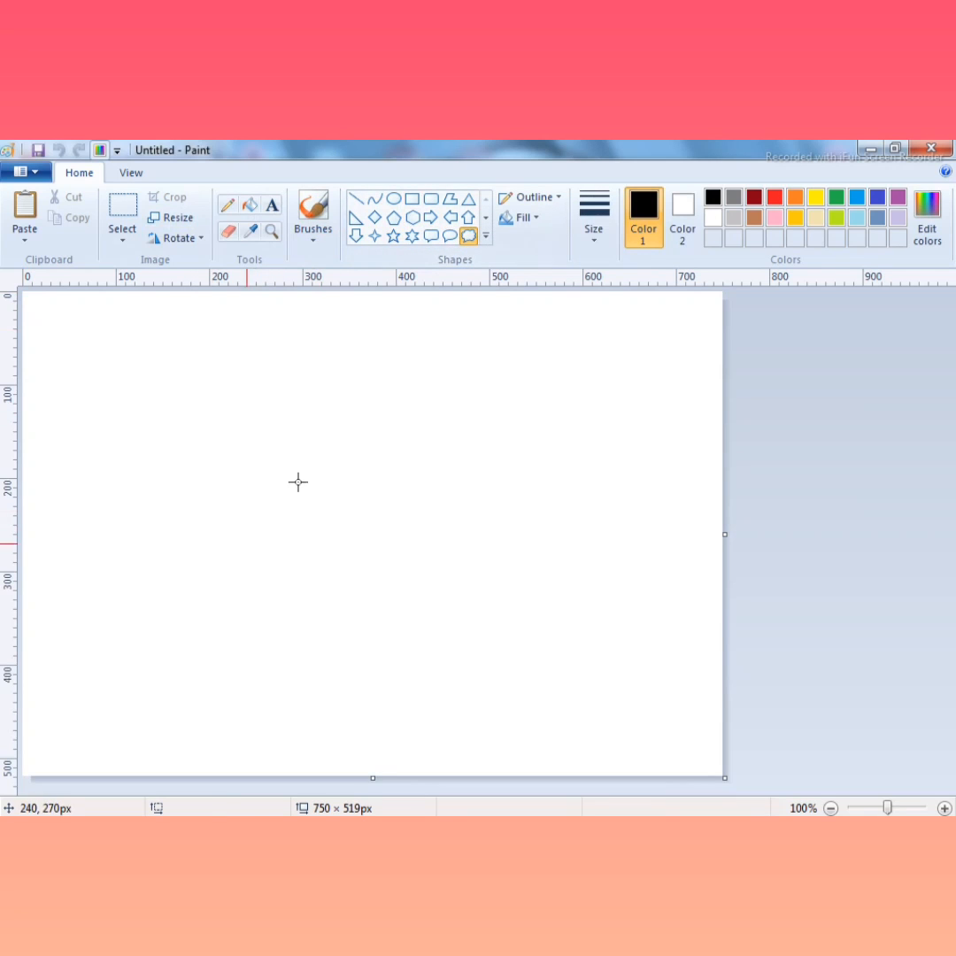
left_click_drag(296, 482, 543, 307)
left_click_drag(420, 399, 354, 491)
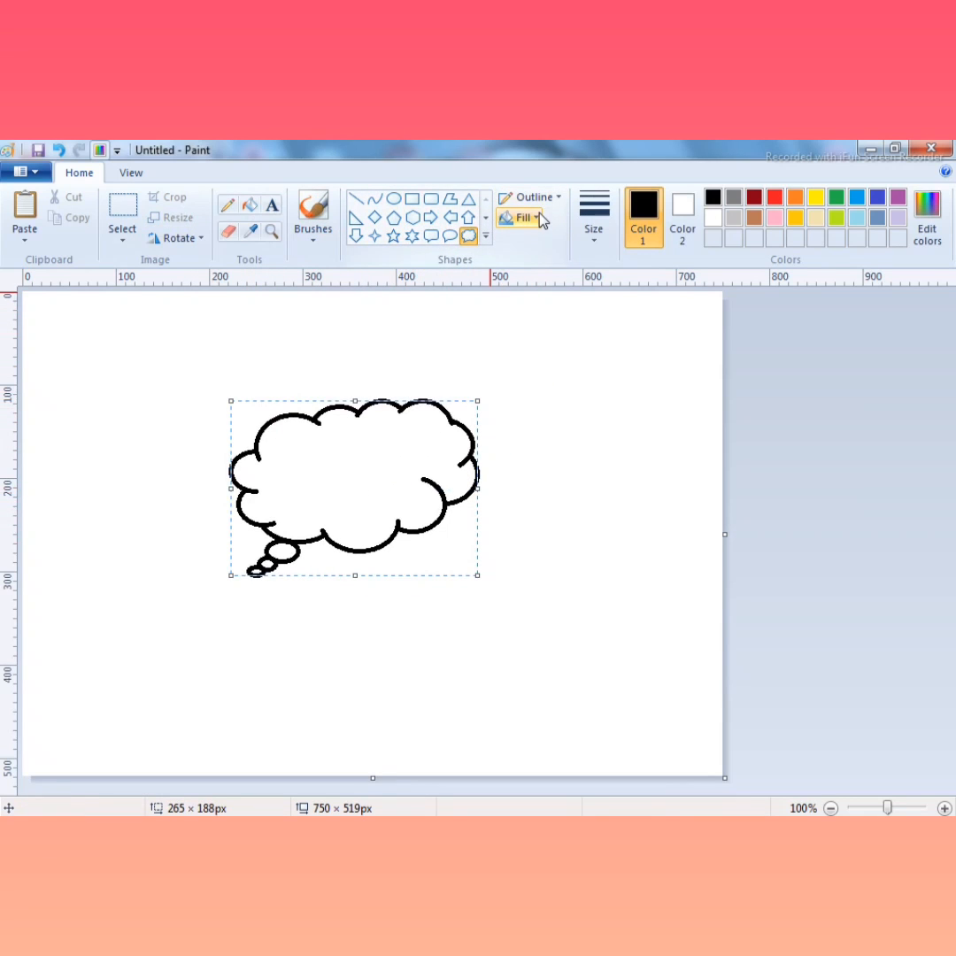
Step: Fill the cloud callout with solid black and move it up towards the canvas's upper centre
left_click(683, 216)
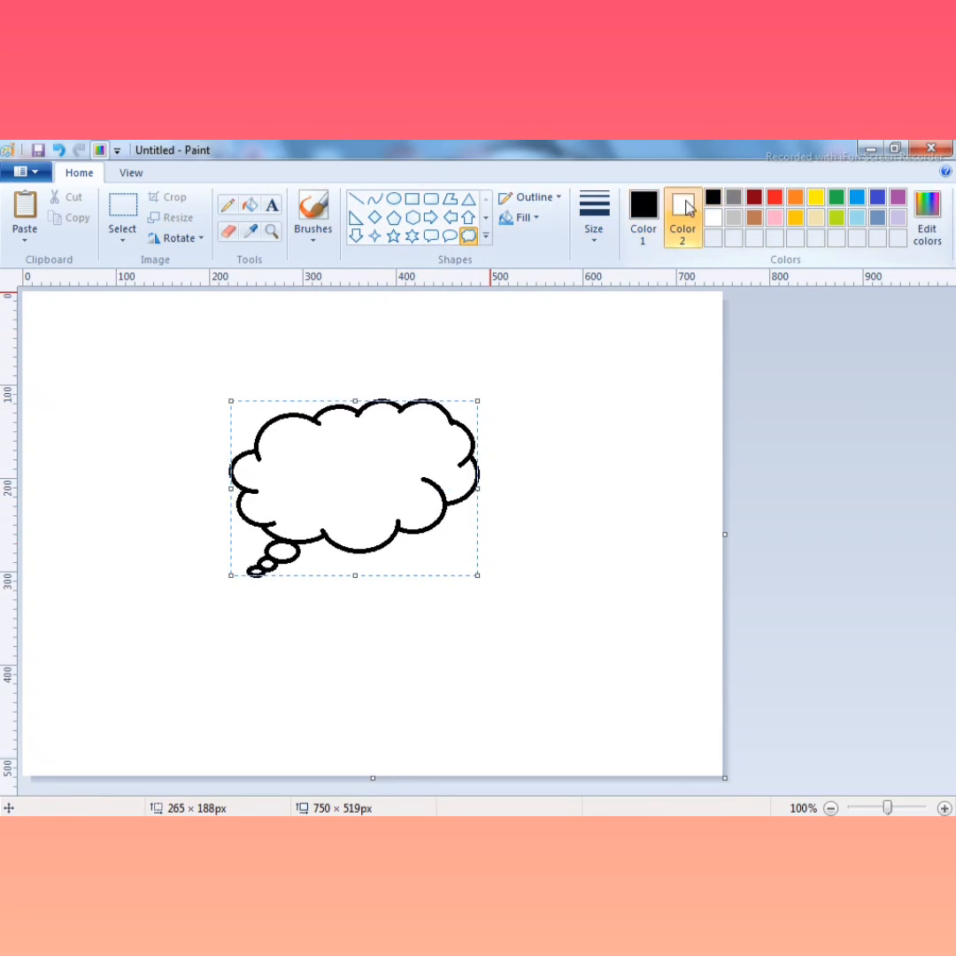
left_click(717, 196)
left_click(523, 217)
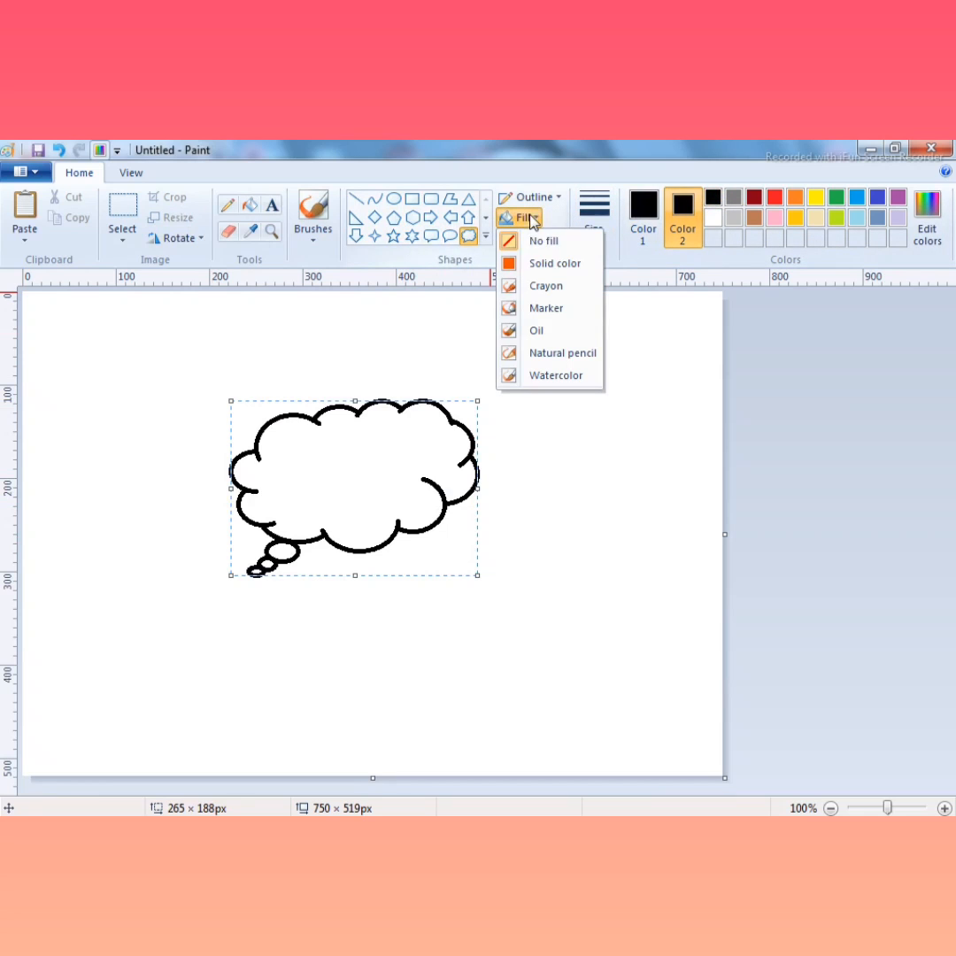
left_click(523, 265)
left_click_drag(348, 421, 328, 336)
mouse_move(305, 448)
left_mouse_down()
mouse_move(248, 465)
mouse_move(306, 453)
left_mouse_up()
left_click(228, 478)
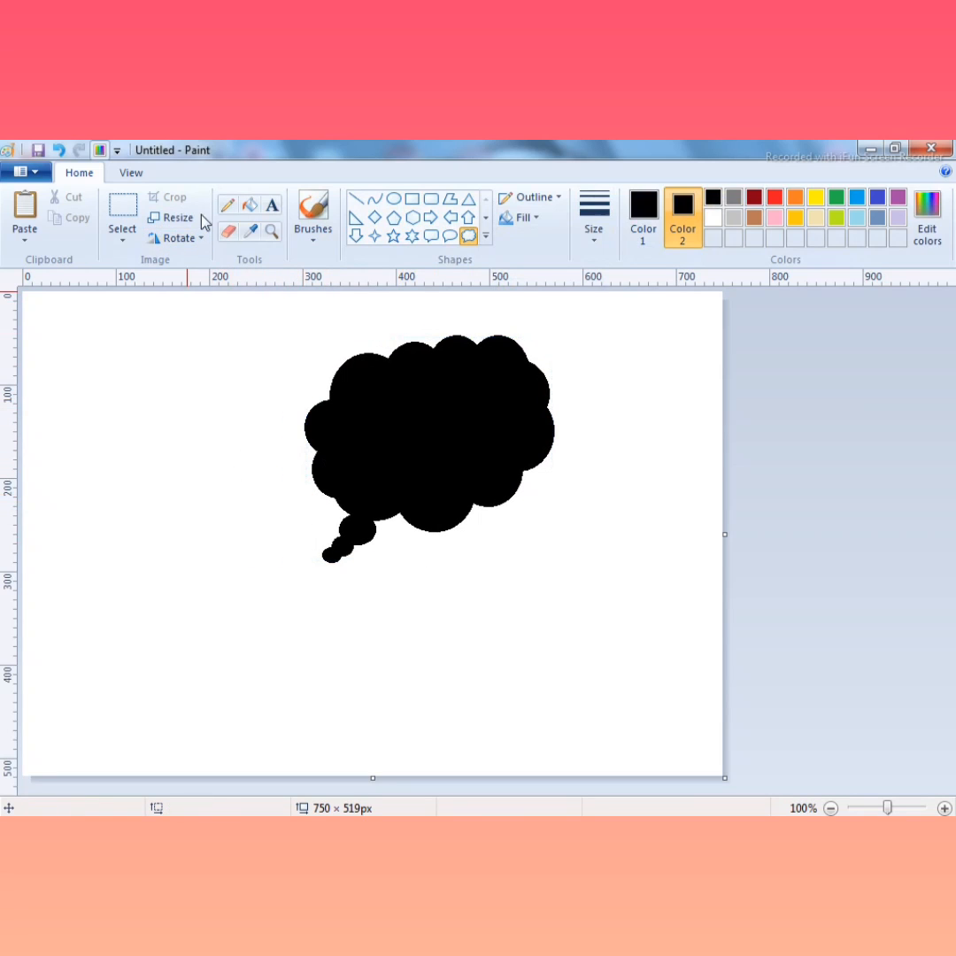
Step: Erase the callout's small tail bubbles in white with an enlarged eraser, leaving only the black cloud shape
left_click(229, 232)
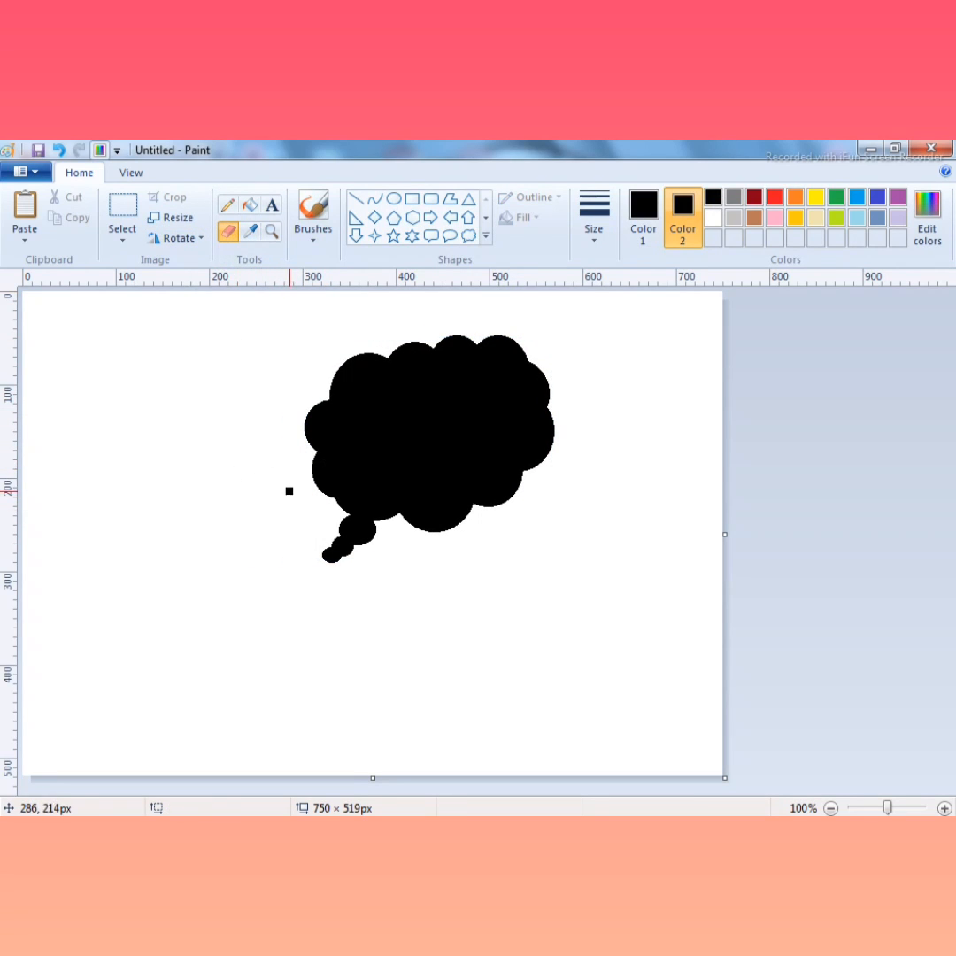
left_click(713, 217)
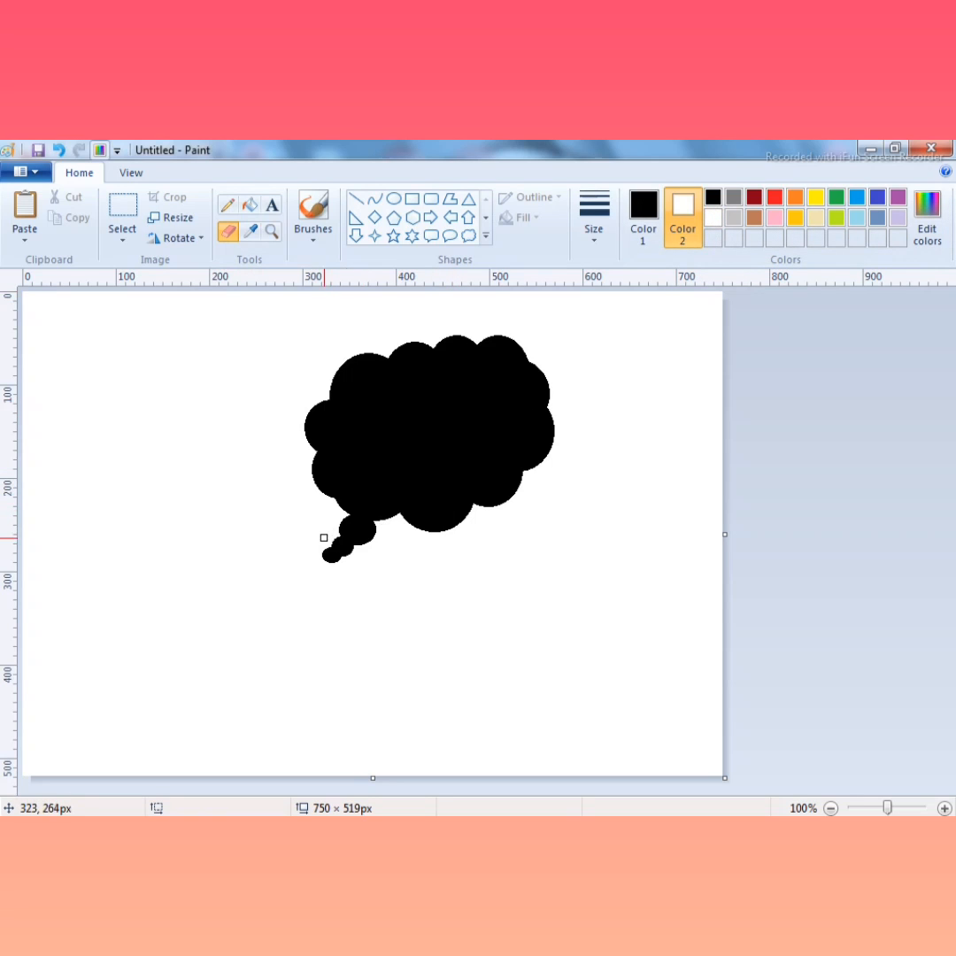
mouse_move(323, 537)
left_mouse_down()
mouse_move(338, 563)
mouse_move(380, 568)
left_mouse_up()
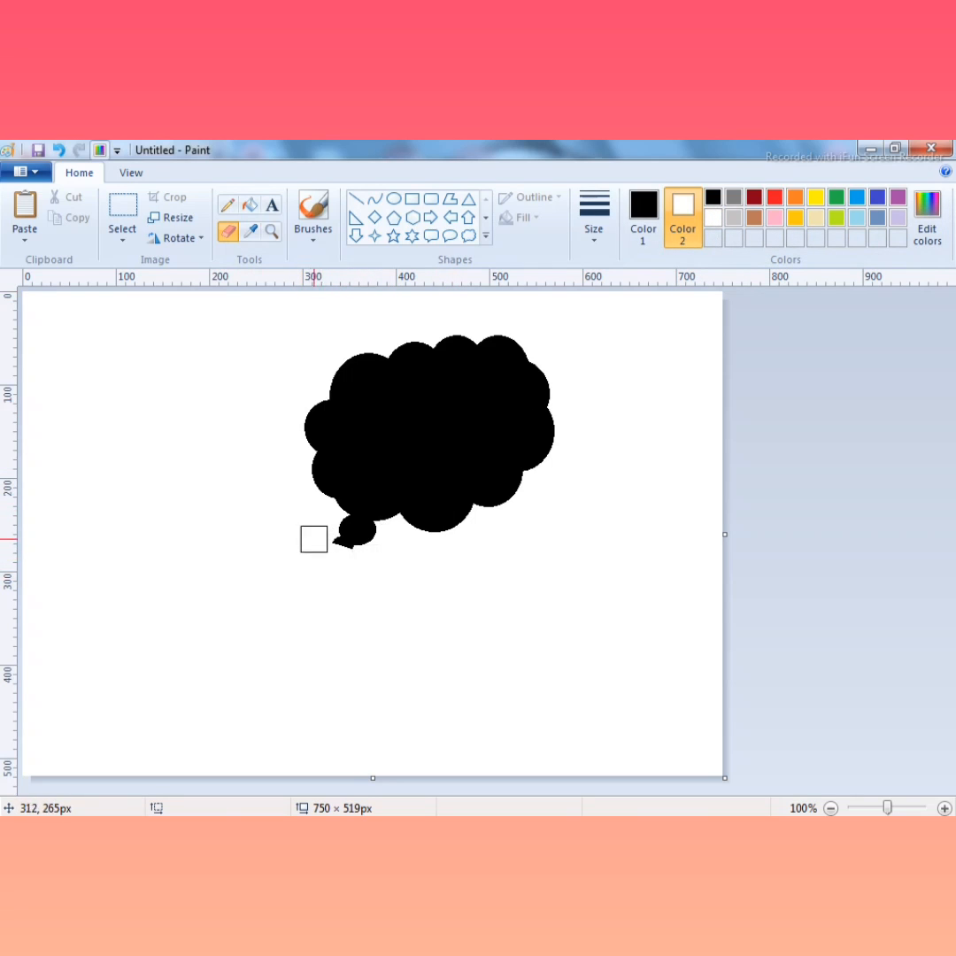
mouse_move(371, 552)
left_mouse_down()
mouse_move(303, 534)
mouse_move(345, 544)
mouse_move(331, 525)
mouse_move(363, 535)
left_mouse_up()
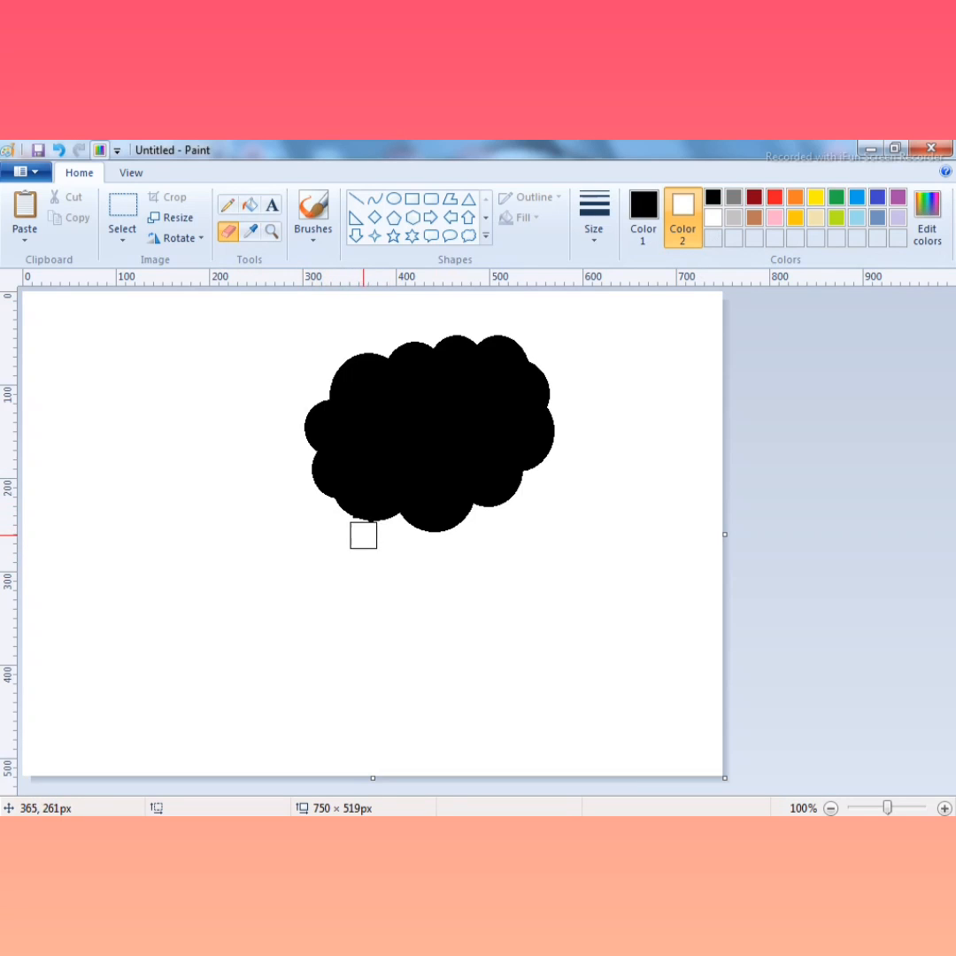
Step: Select a rectangle of about 495 × 342 px around the black cloud and copy it
left_click(123, 210)
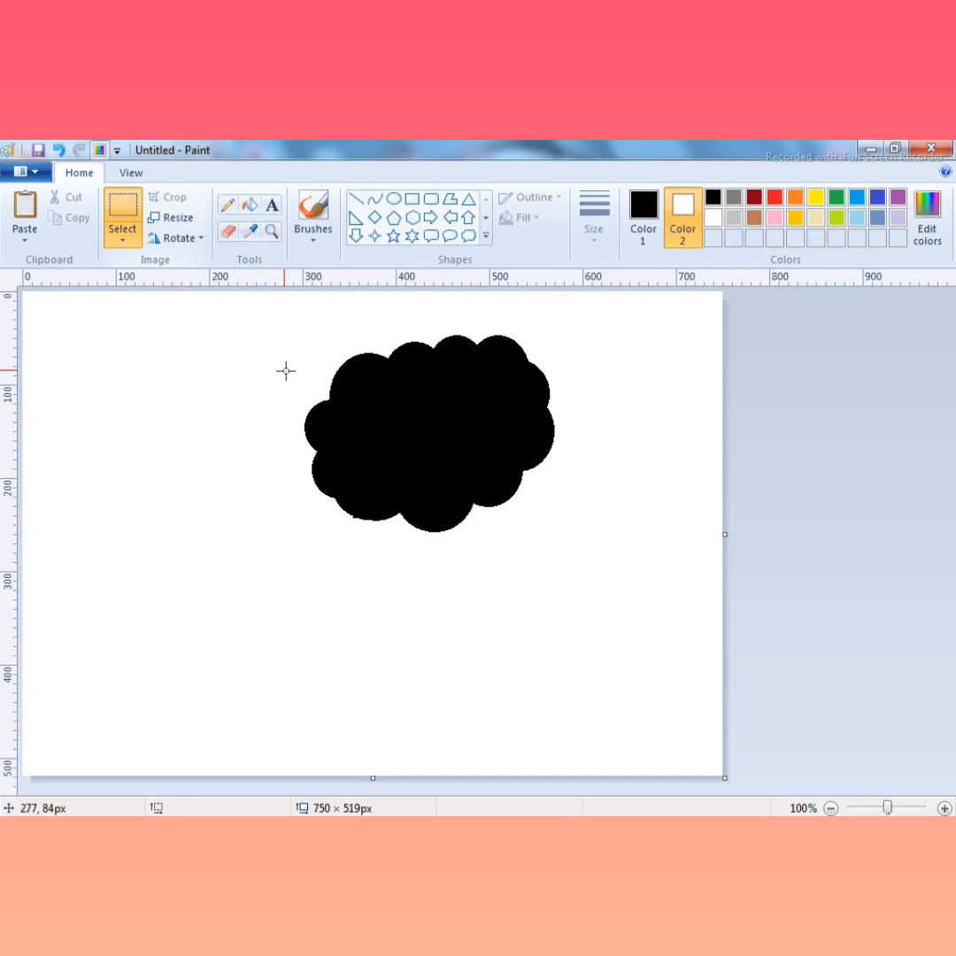
left_click_drag(232, 321, 612, 606)
left_click_drag(182, 302, 650, 622)
right_click(421, 513)
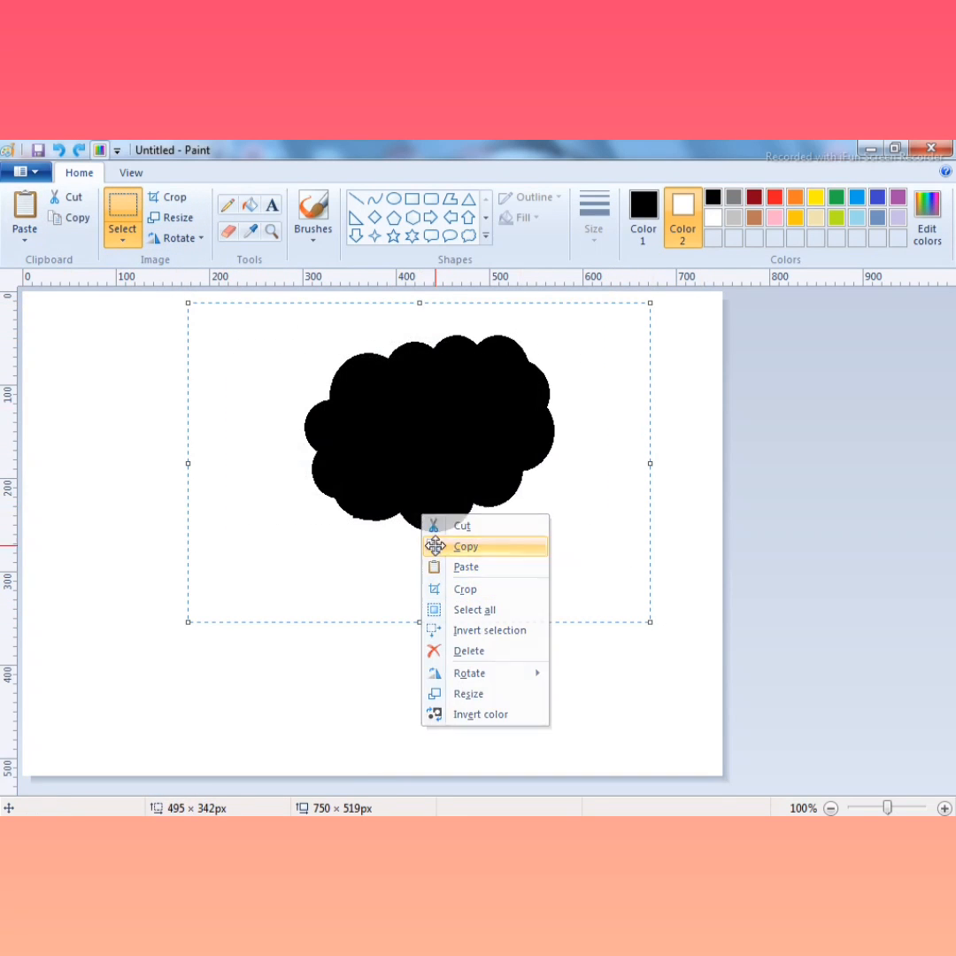
left_click(435, 546)
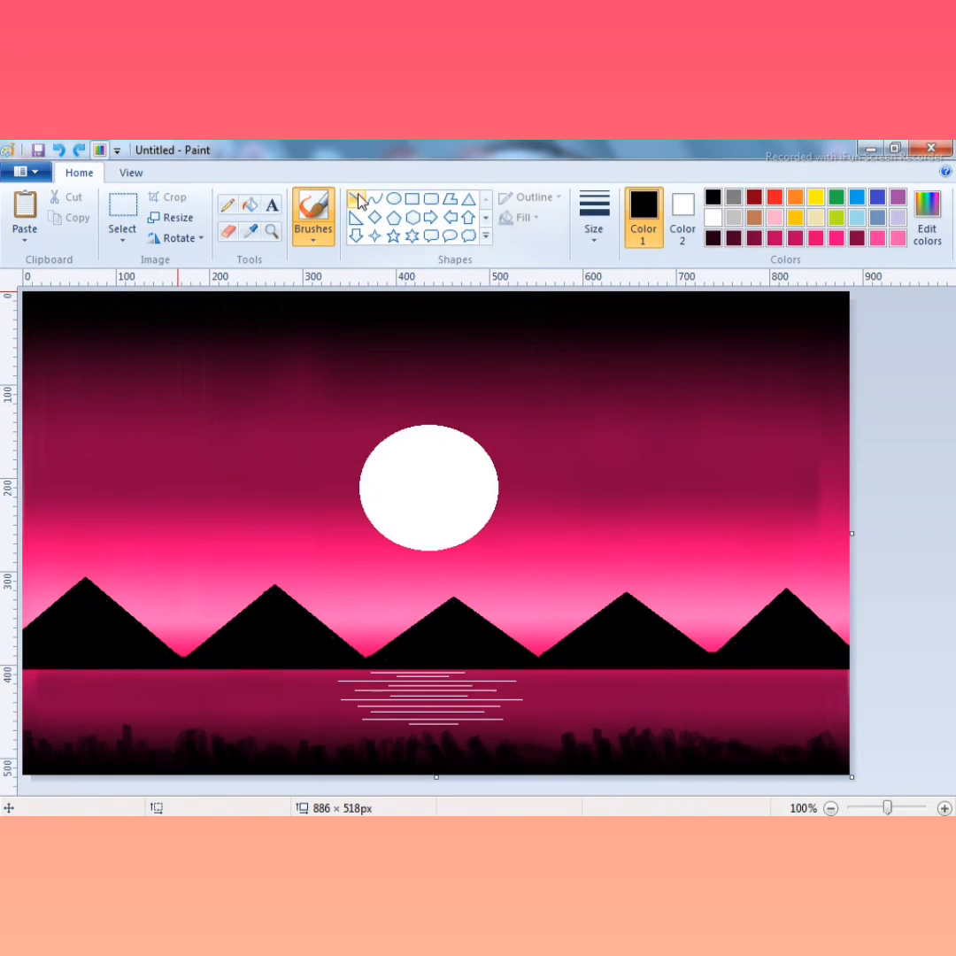
Step: In the pink landscape, draw a thick black curve about 128 × 346 px as a tree trunk to the right of the moon
left_click(374, 198)
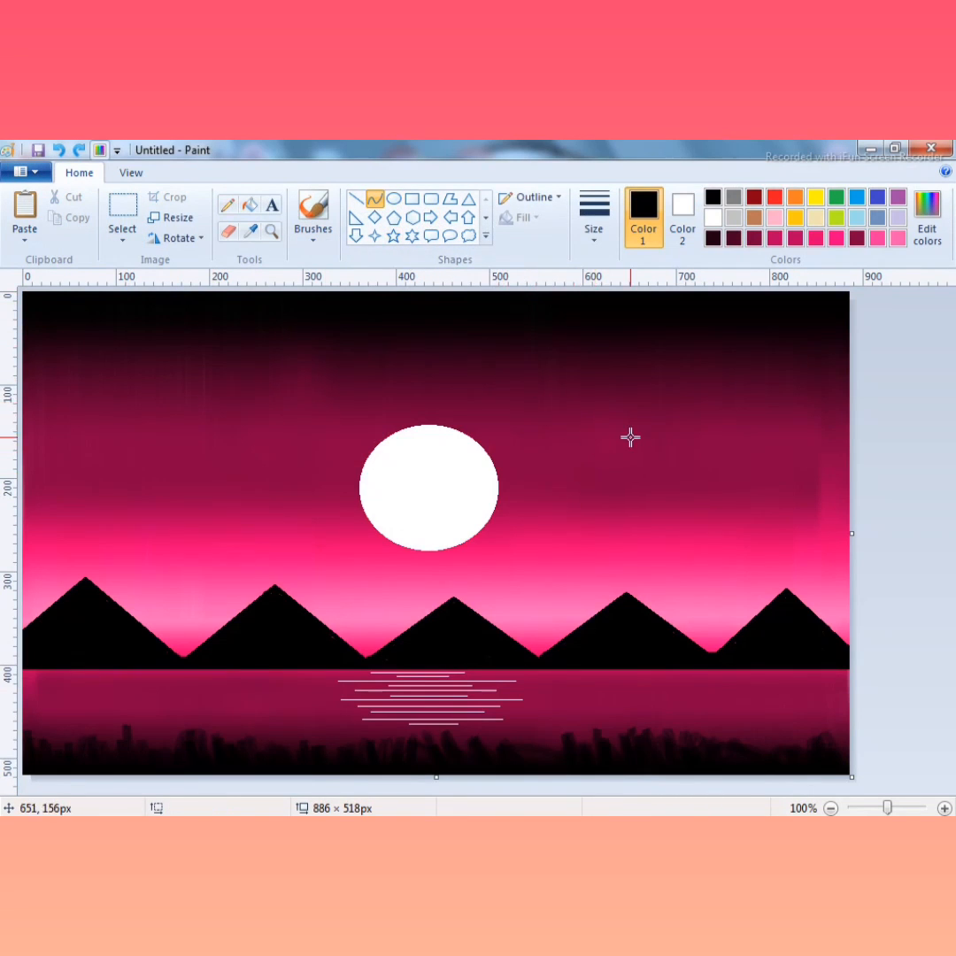
mouse_move(628, 437)
left_mouse_down()
mouse_move(693, 579)
mouse_move(747, 760)
left_mouse_up()
mouse_move(690, 591)
left_mouse_down()
mouse_move(611, 588)
mouse_move(631, 580)
left_mouse_up()
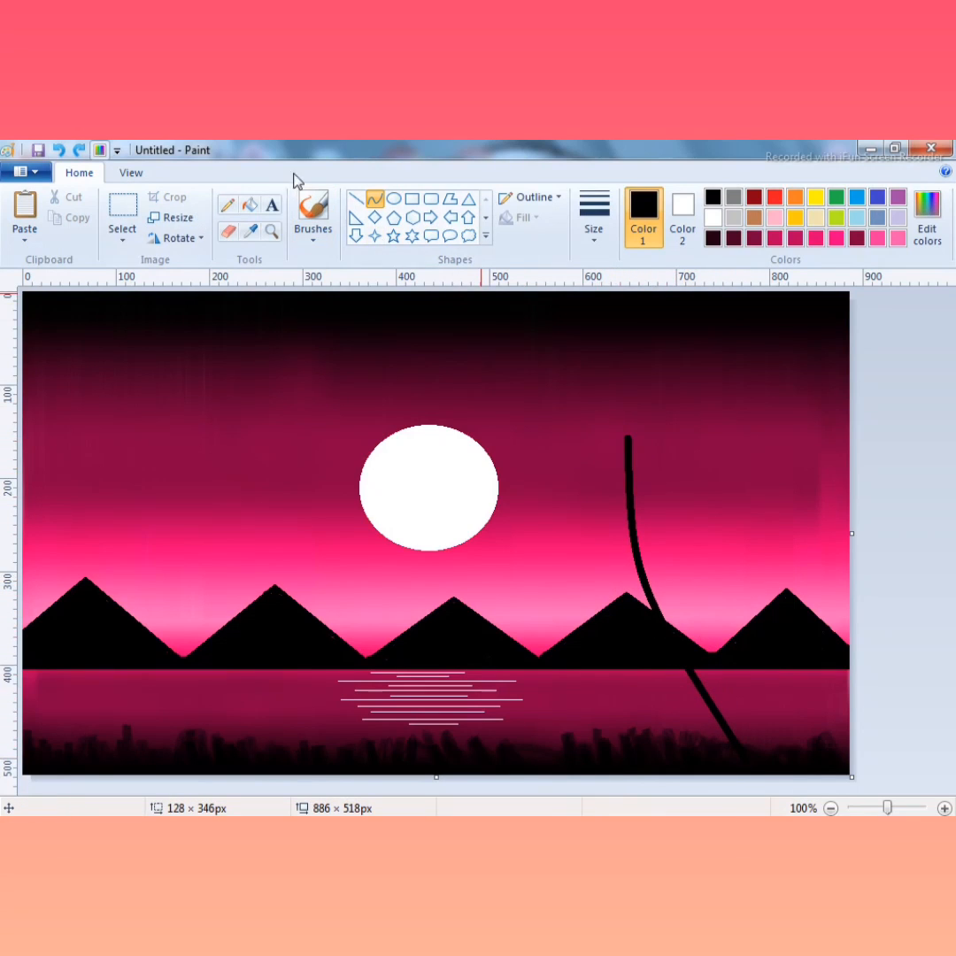
left_click(413, 217)
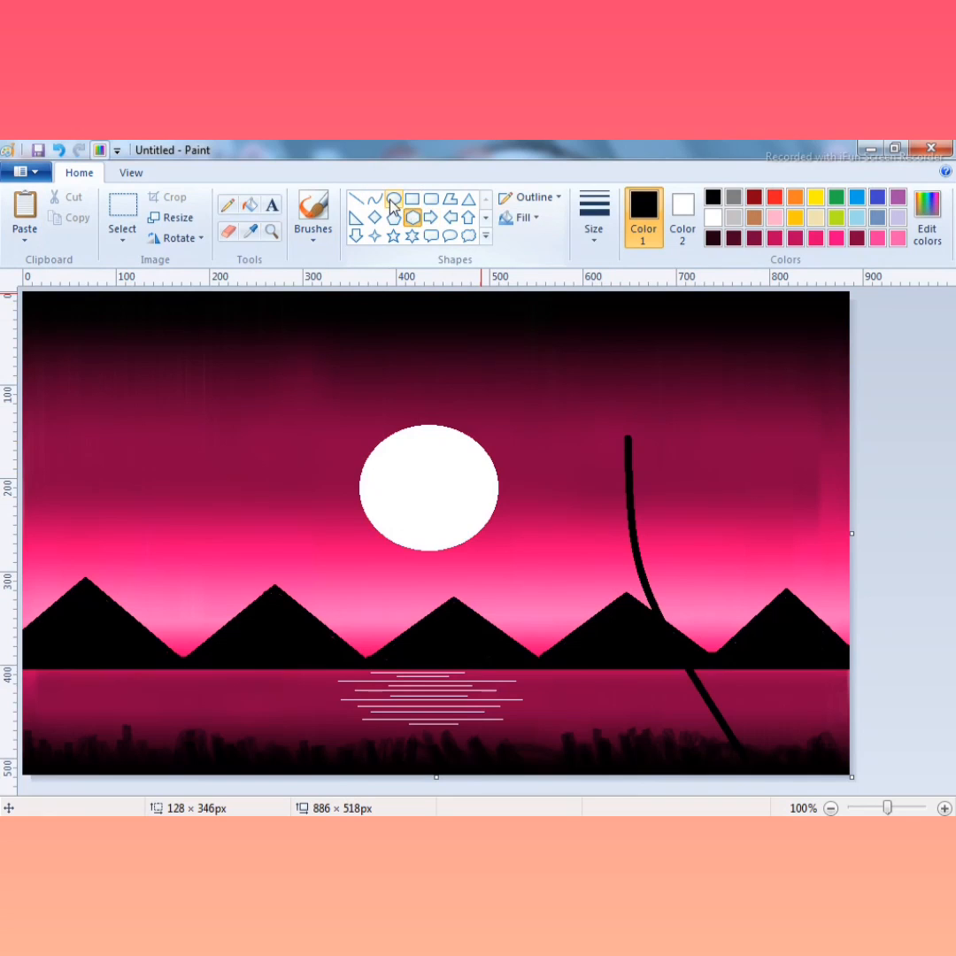
Step: Paste the black cloud onto the trunk's upper end as the tree crown and shrink its selection to about 478 × 337 px
left_click(25, 205)
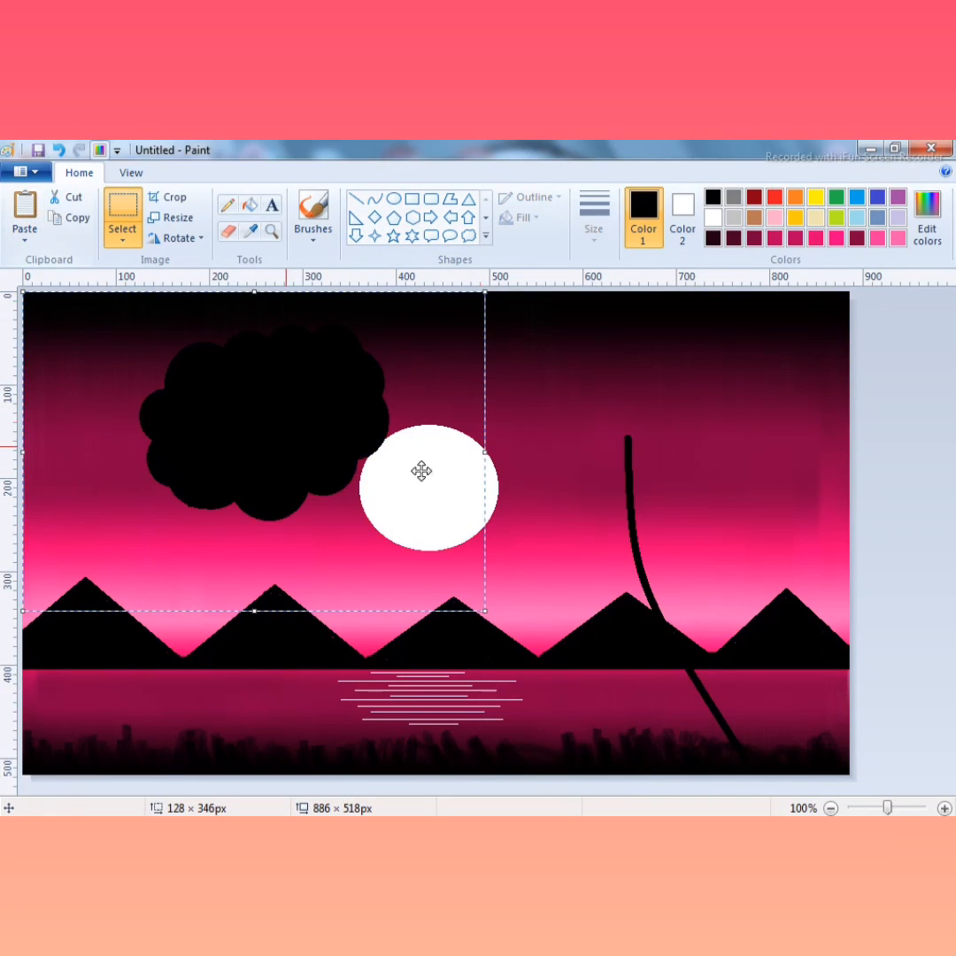
left_click_drag(420, 467, 651, 466)
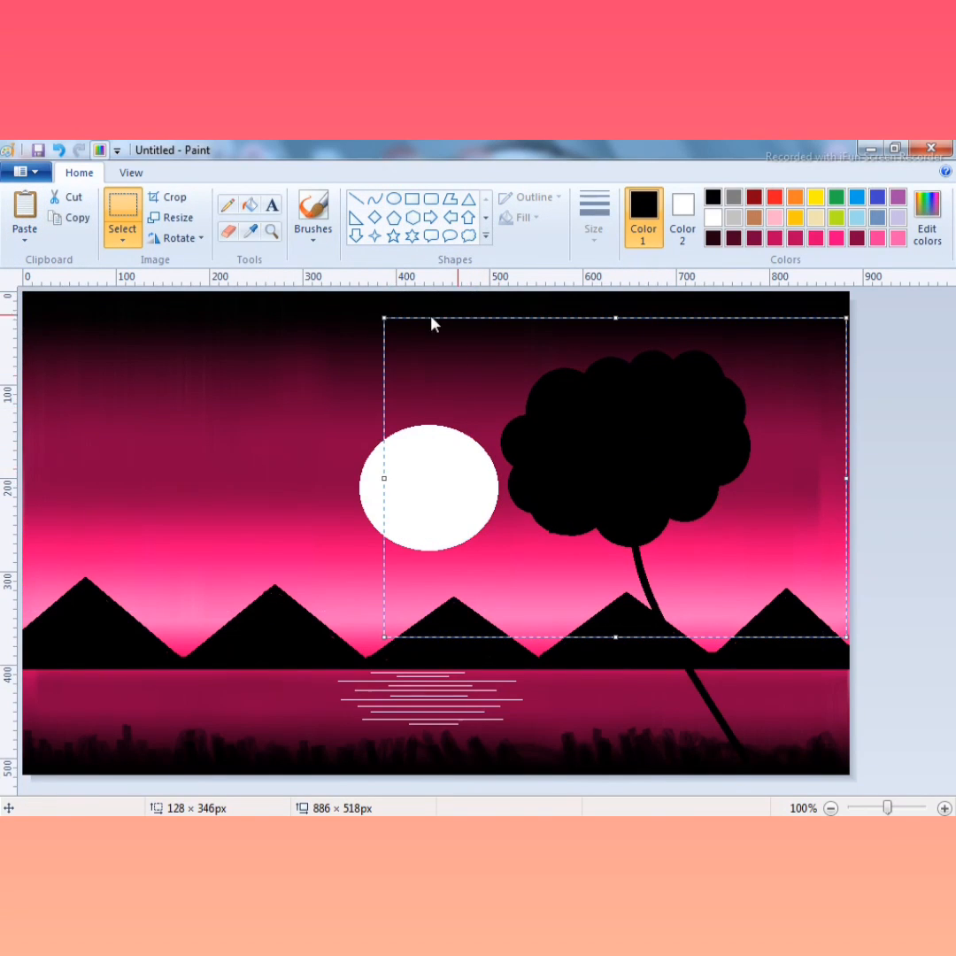
left_click_drag(379, 310, 398, 322)
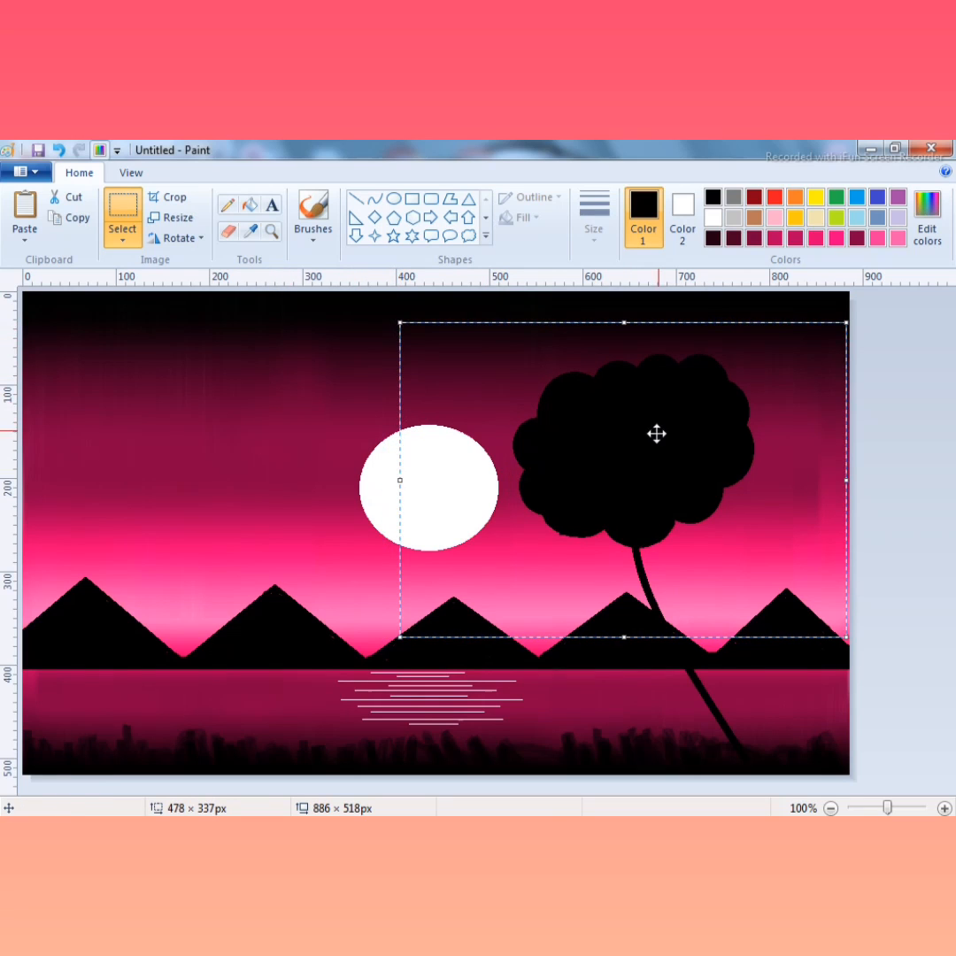
left_click_drag(657, 432, 644, 440)
left_click(331, 422)
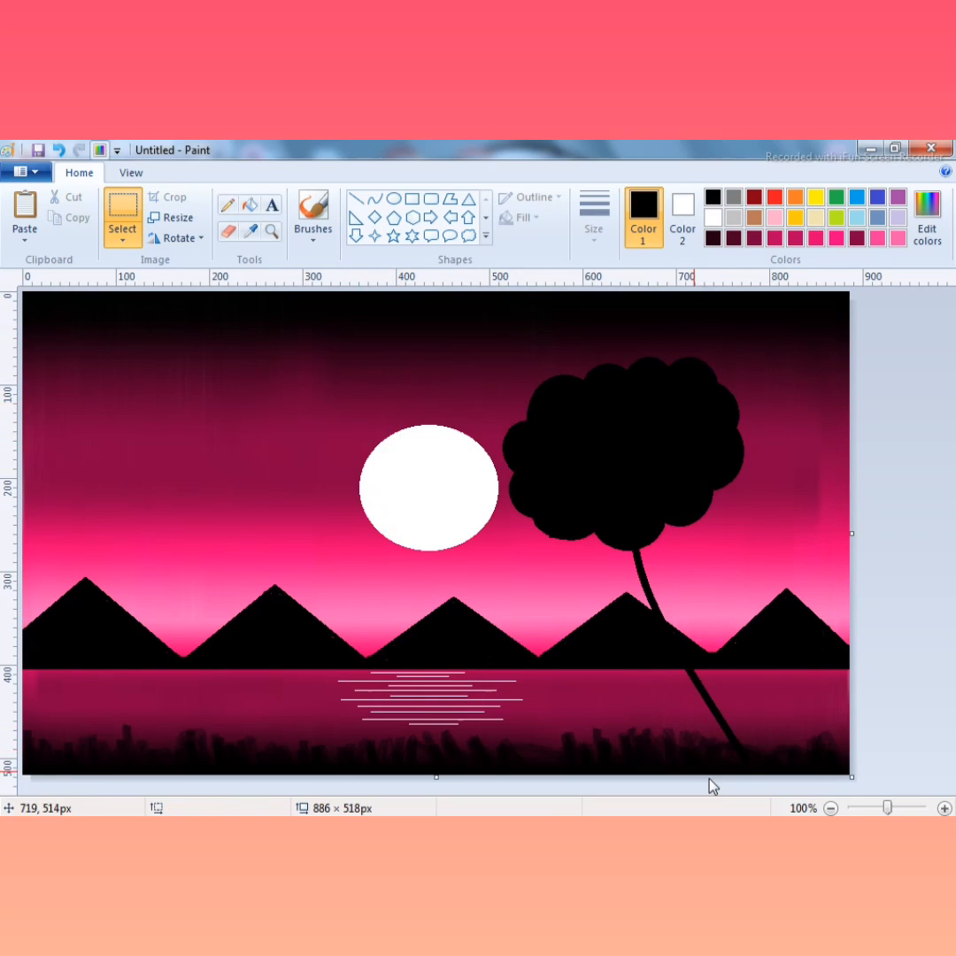
Step: Scatter small white brush dots across the sky as stars, with a few larger ones among them
left_click(712, 217)
left_click(313, 217)
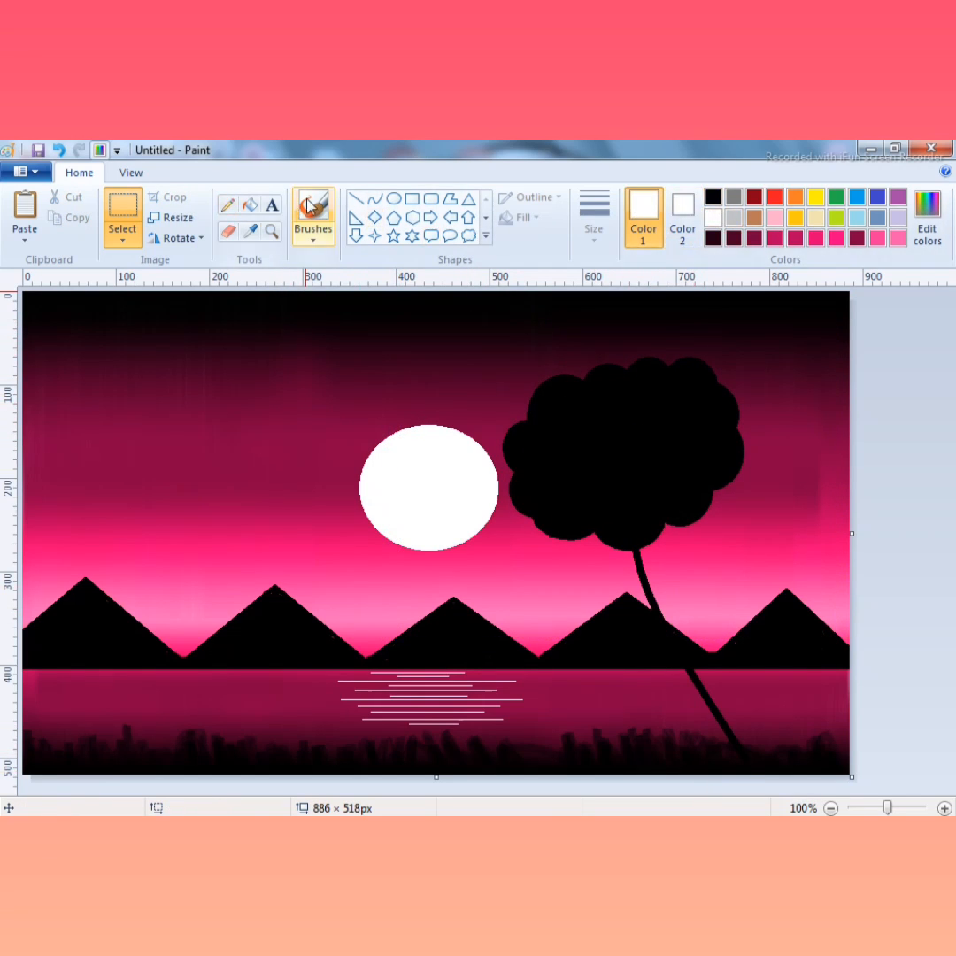
left_click(593, 222)
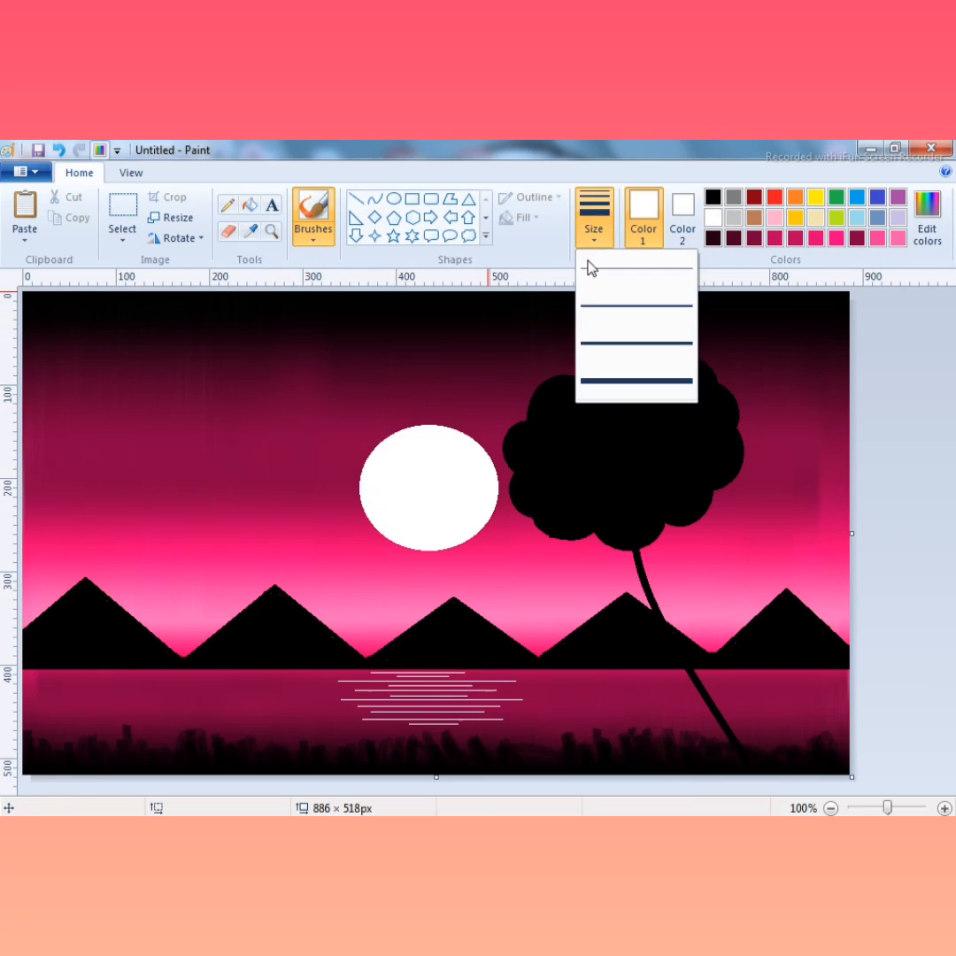
left_click(608, 347)
left_click(404, 340)
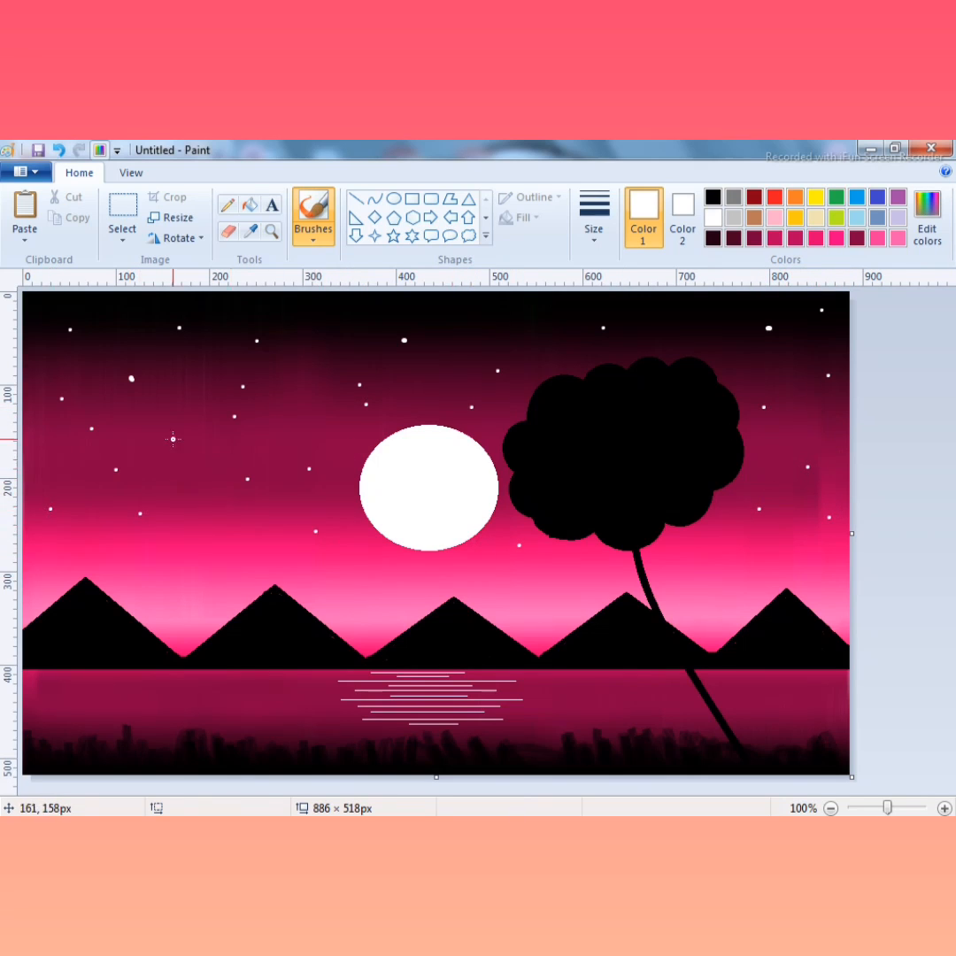
Step: Widen the canvas to 981 px and draw a black curve about 26 × 32 px in the blank strip as a bird's first wing
left_click(374, 199)
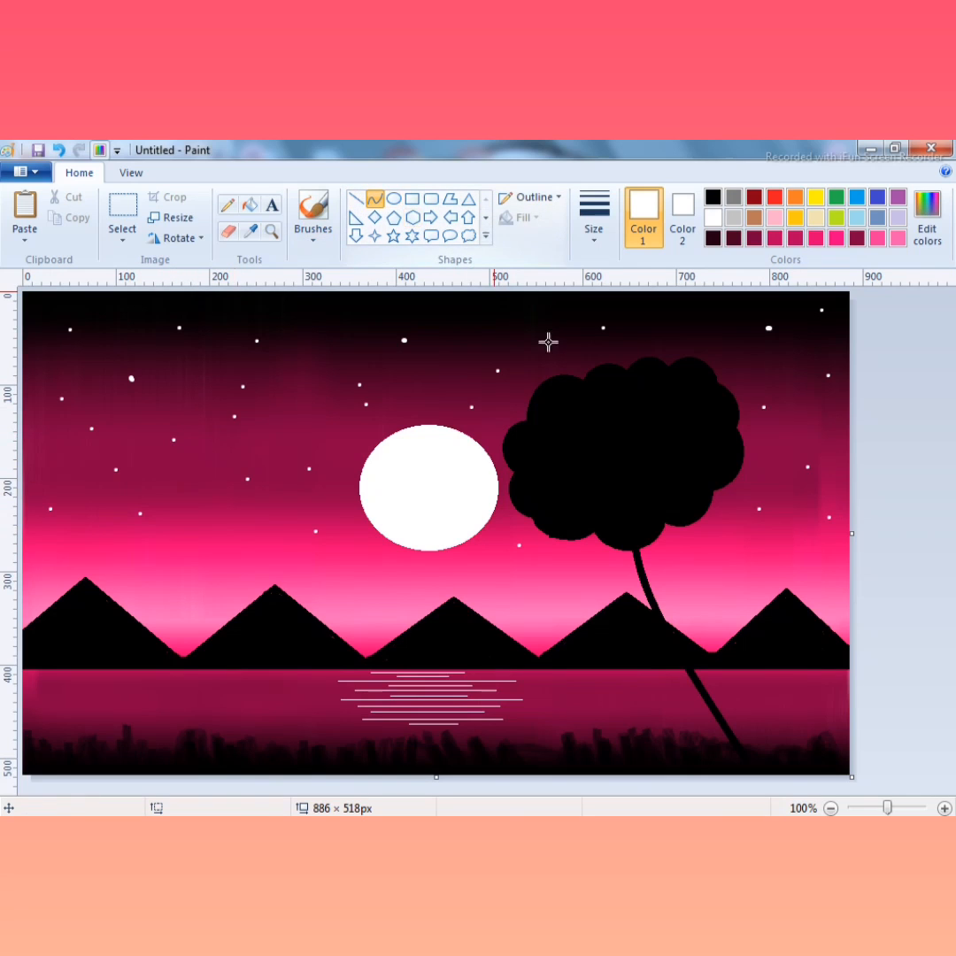
left_click_drag(851, 533, 938, 533)
left_click_drag(857, 474, 888, 519)
key("ctrl+z")
left_click(713, 197)
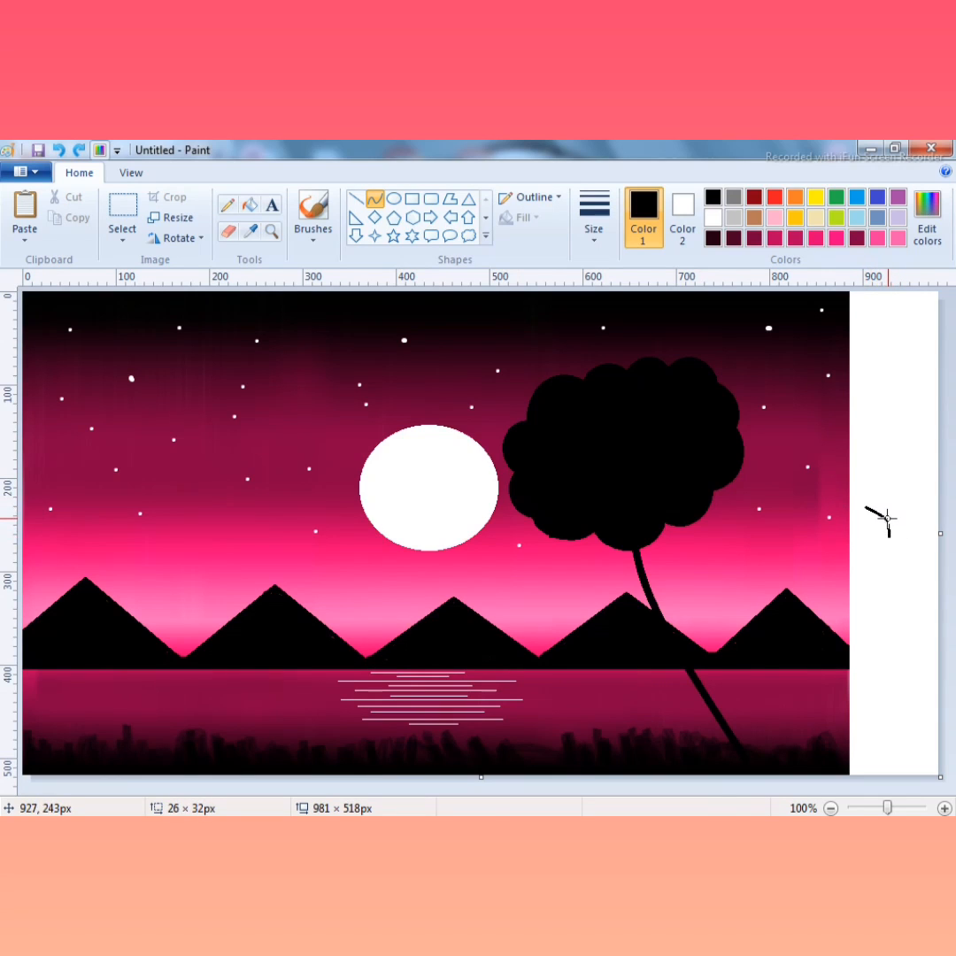
left_click(377, 199)
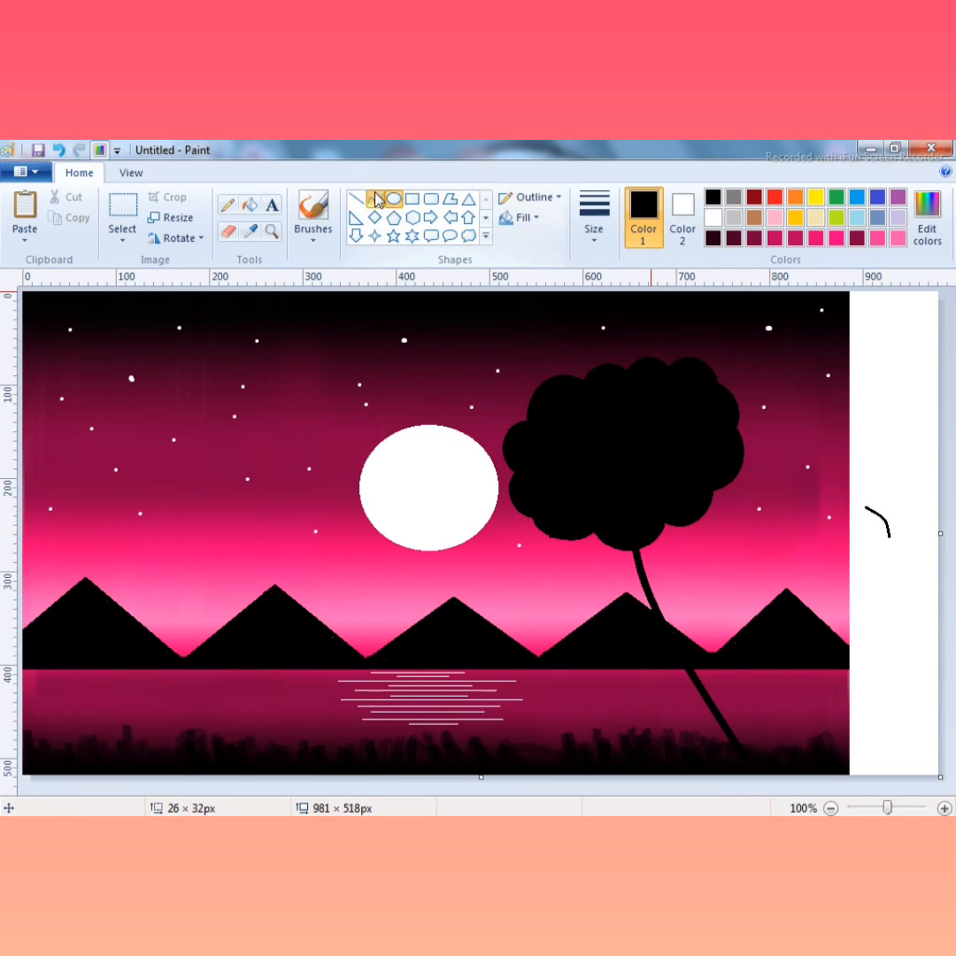
key("ctrl+z")
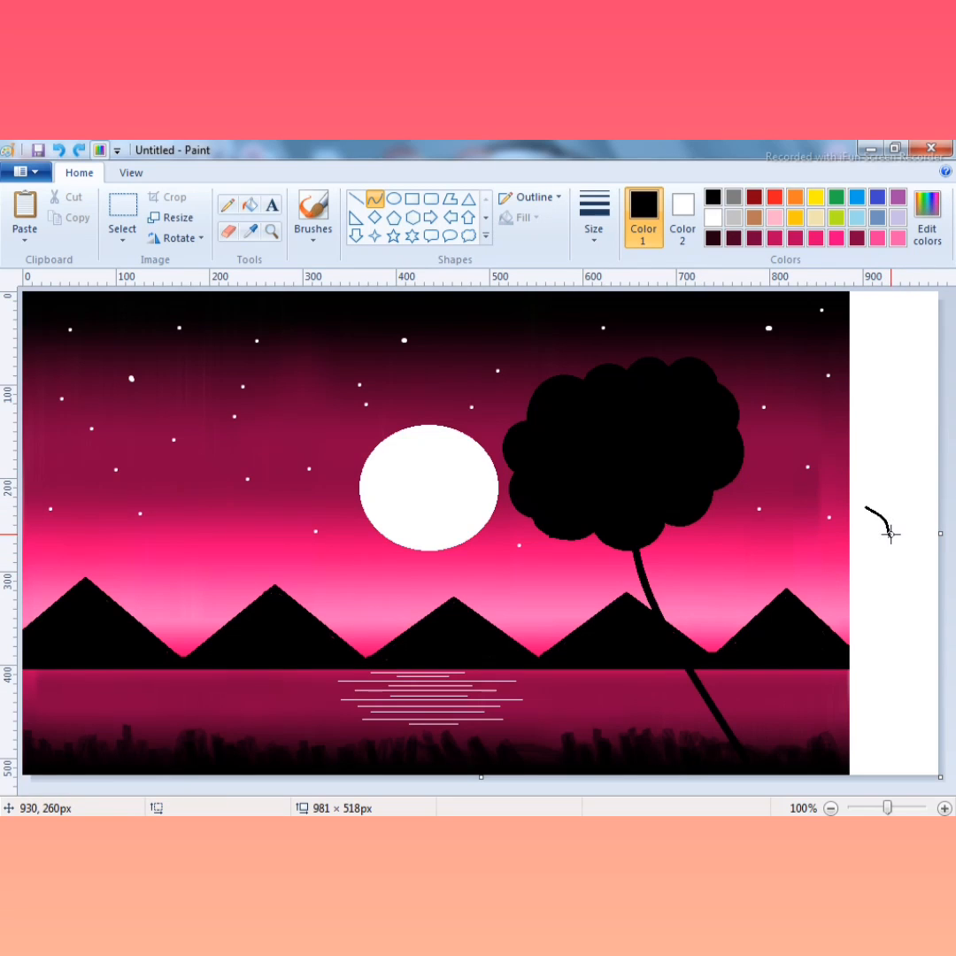
Step: Add a mirrored black curve about 16 × 24 px joining the first wing's lower end to complete the bird
mouse_move(889, 534)
left_mouse_down()
mouse_move(903, 512)
mouse_move(890, 522)
left_mouse_up()
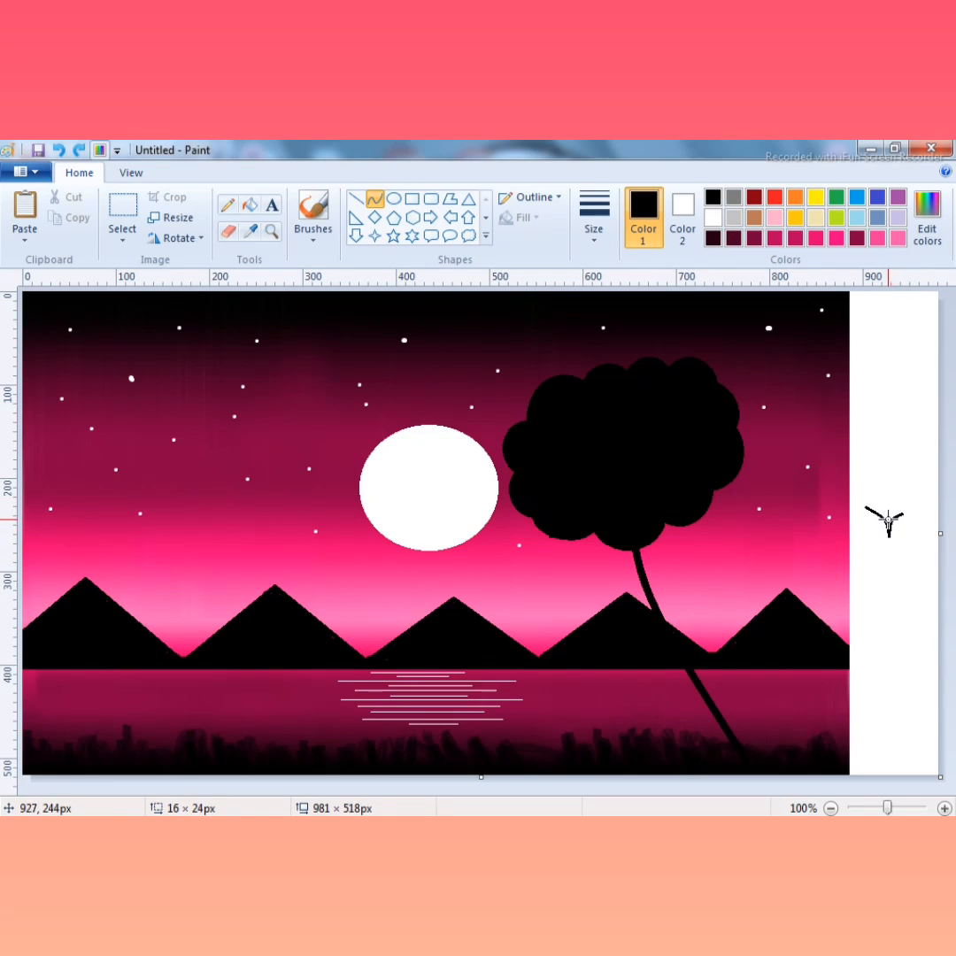
left_click(892, 519)
left_click(889, 567)
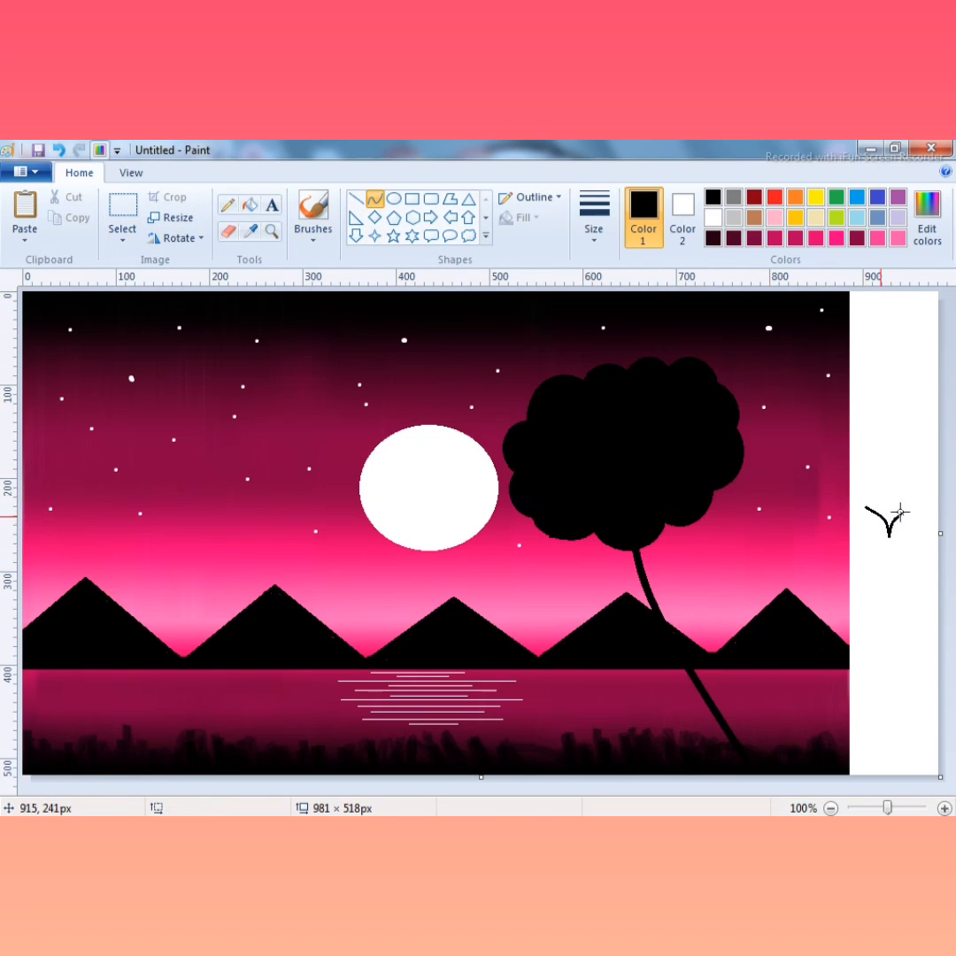
left_click_drag(906, 510, 906, 519)
Step: Select the bird's lower part at about 63 × 59 px, copy it and move it into the sky left of the moon
left_click(122, 217)
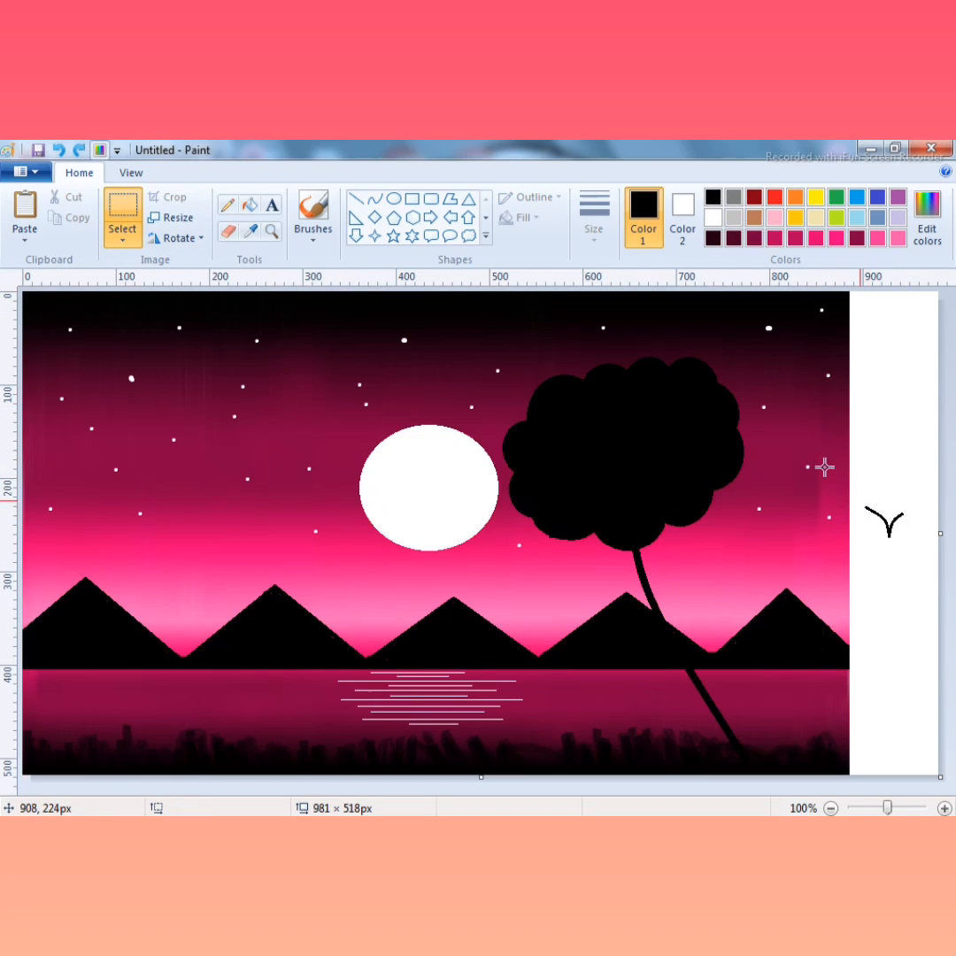
mouse_move(869, 517)
left_mouse_down()
mouse_move(918, 523)
mouse_move(915, 573)
left_mouse_up()
left_click(922, 607)
mouse_move(866, 517)
left_mouse_down()
mouse_move(920, 520)
mouse_move(921, 569)
left_mouse_up()
right_click(877, 548)
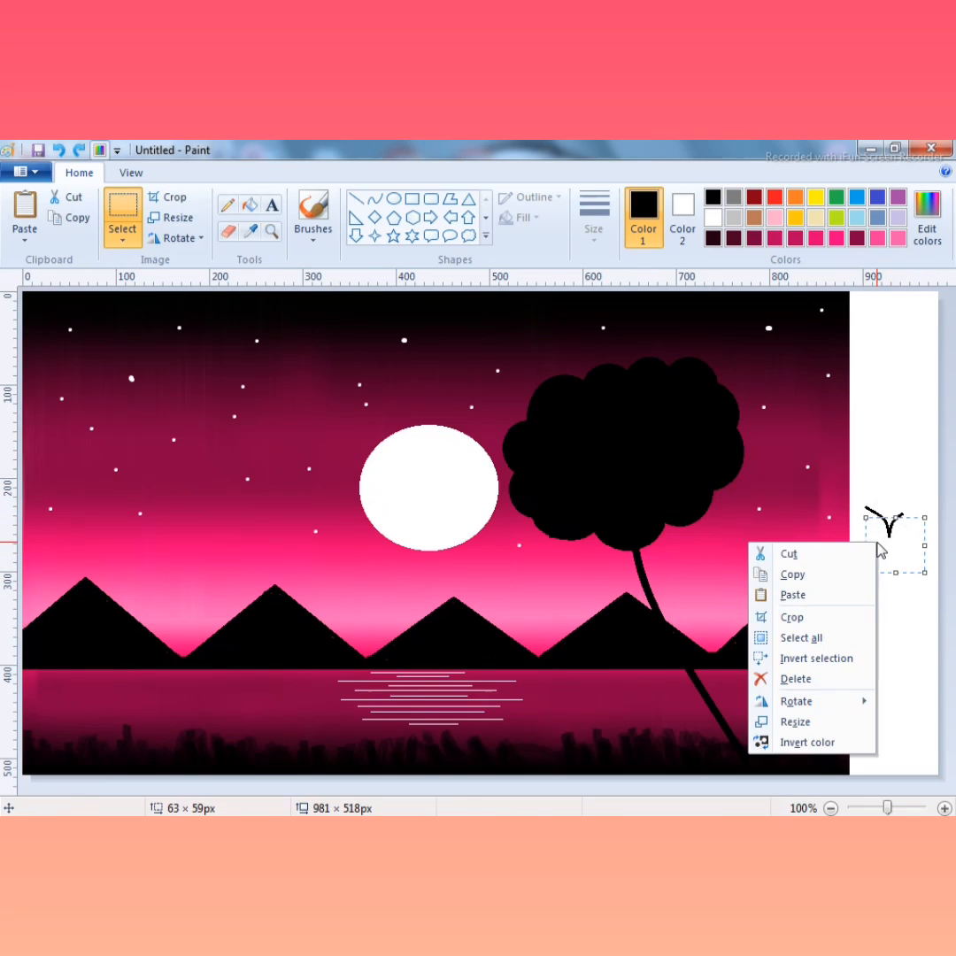
left_click(806, 573)
mouse_move(887, 555)
left_mouse_down()
mouse_move(343, 552)
mouse_move(118, 528)
mouse_move(131, 514)
left_mouse_up()
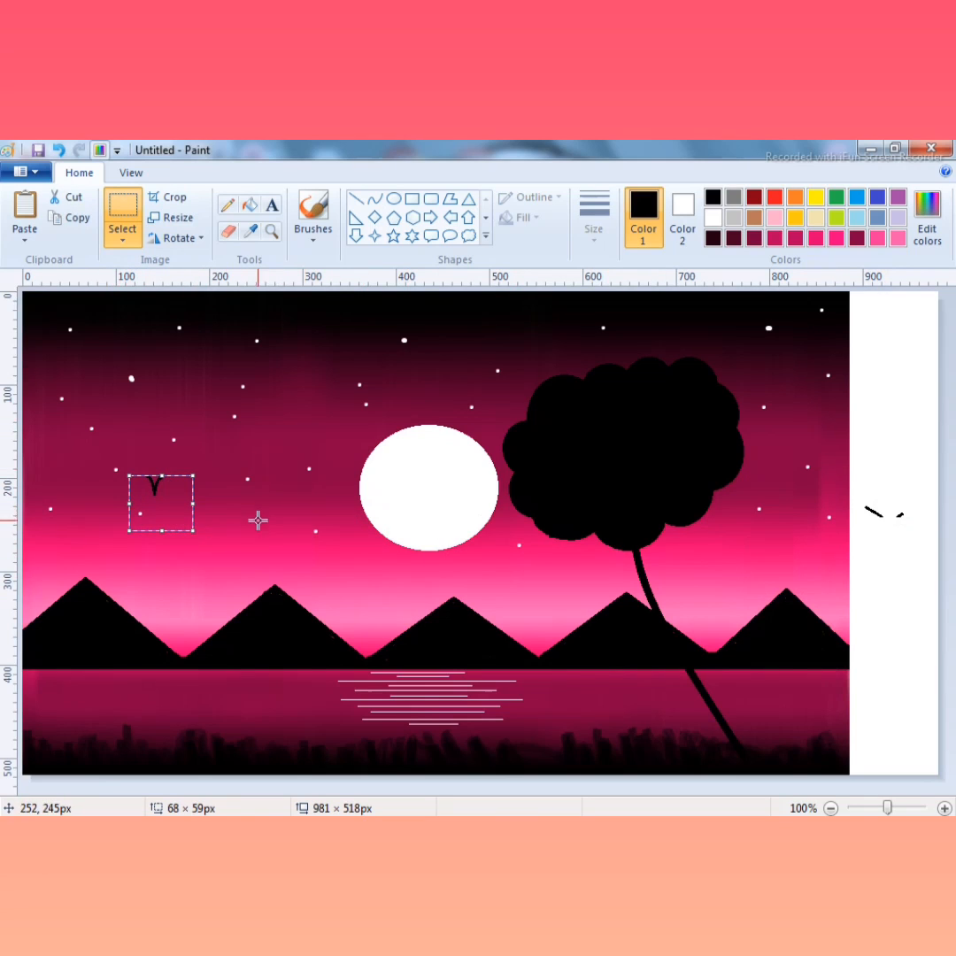
left_click(230, 470)
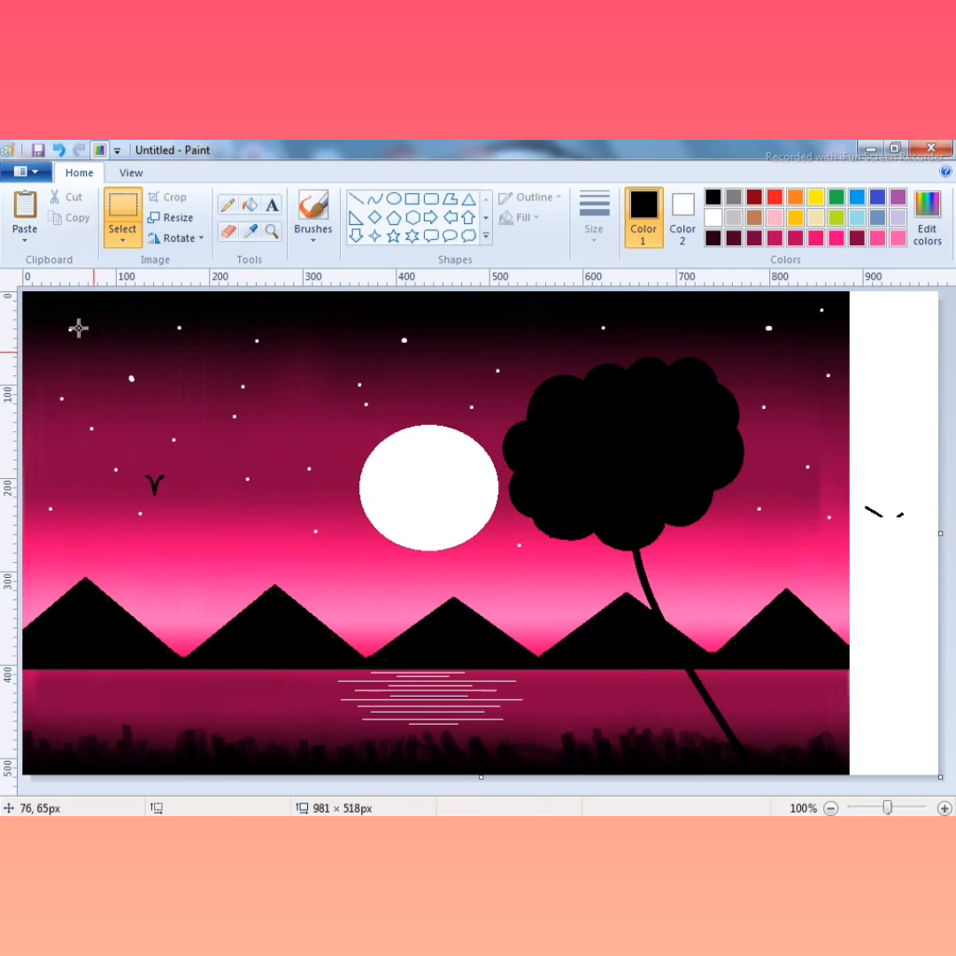
Step: Paste a second bird just below the first and narrow the canvas to 884 px to remove the blank strip
left_click(15, 216)
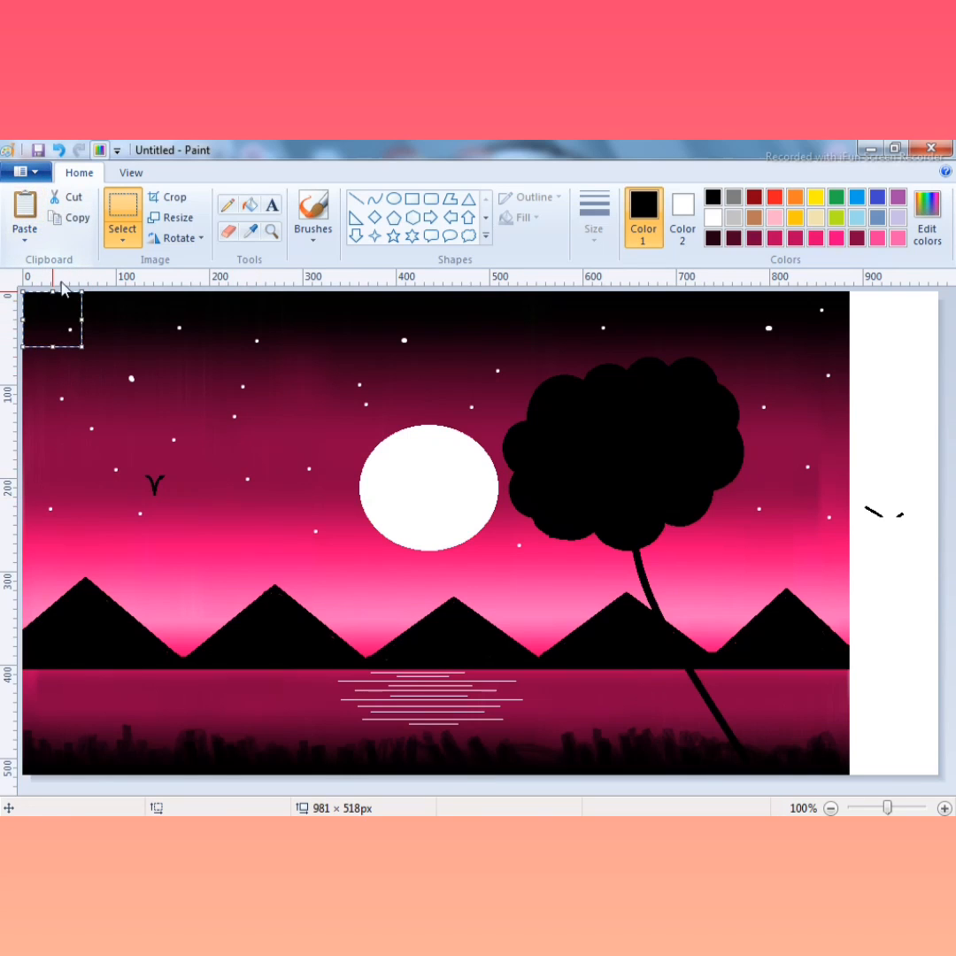
left_click_drag(53, 324, 182, 559)
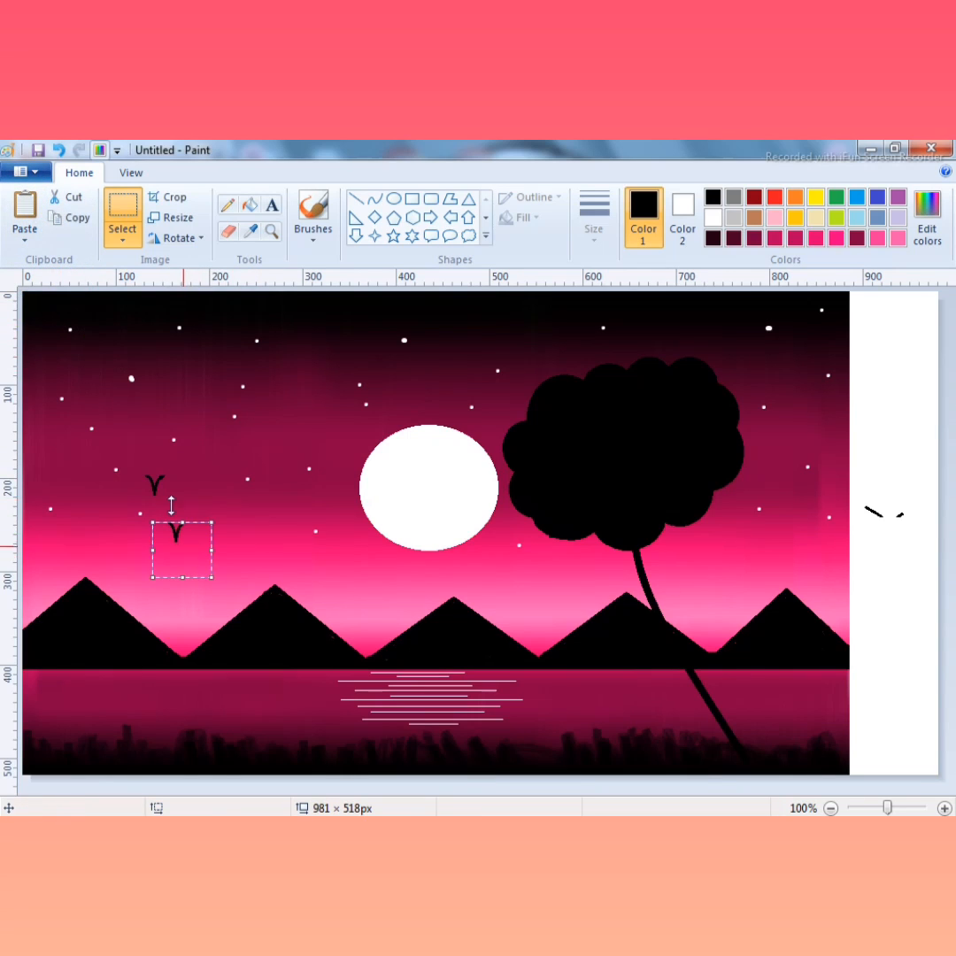
left_click(94, 445)
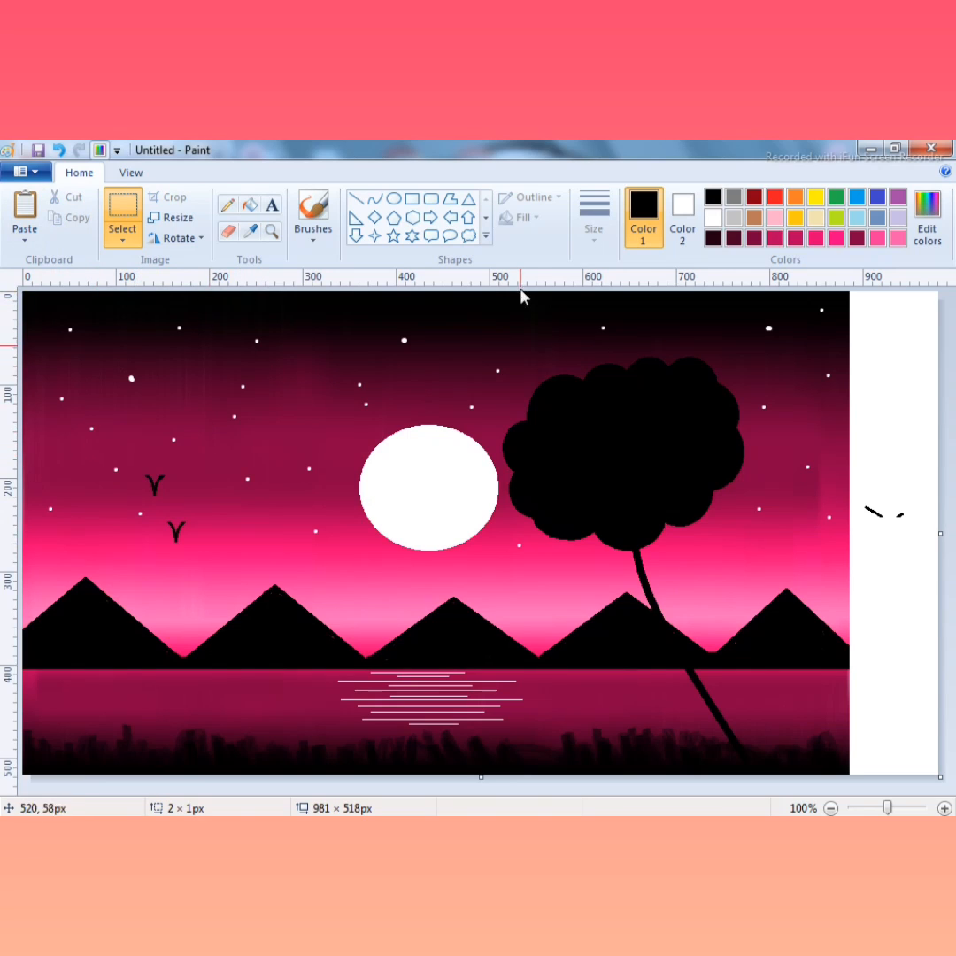
left_click_drag(940, 533, 850, 533)
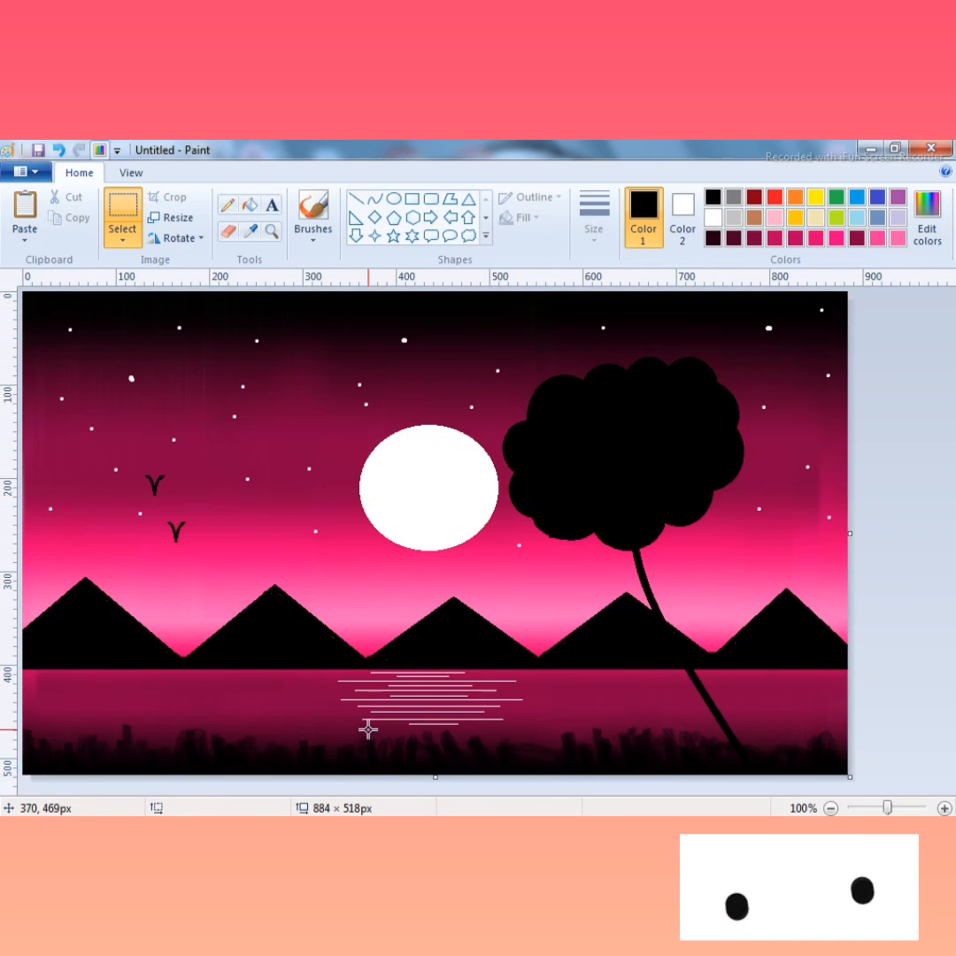